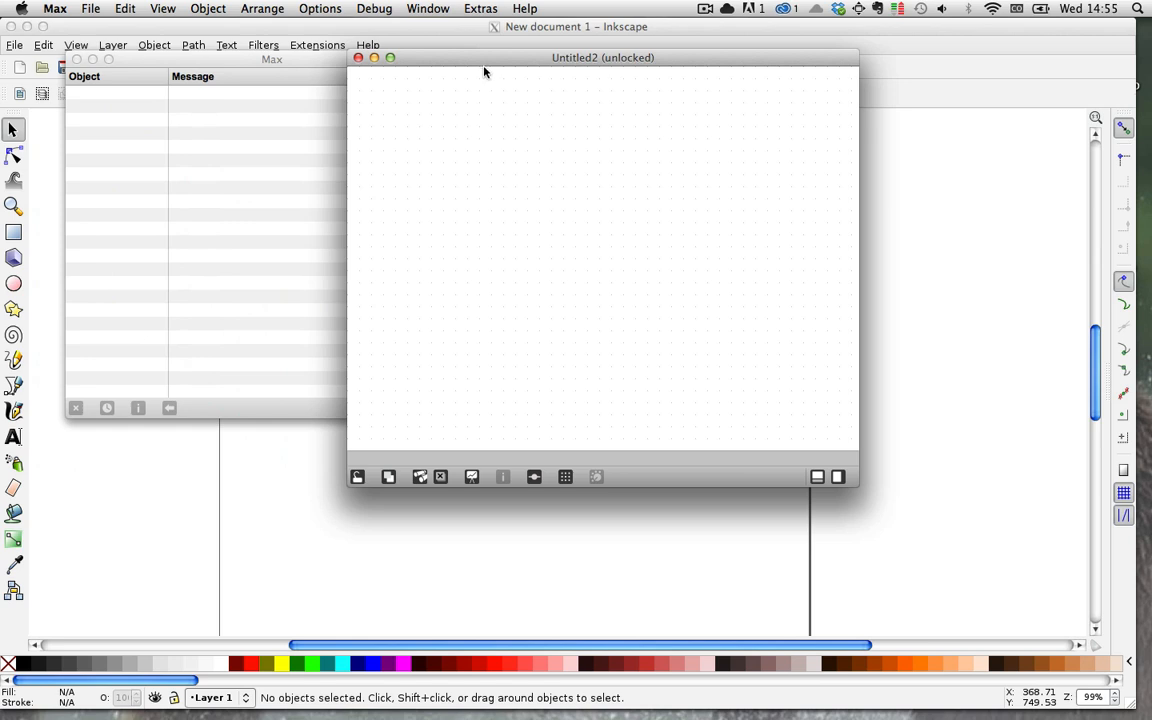
Step: Reposition the empty patcher window over the other windows and make it slightly larger
{"action": "left_click_drag", "start_coordinate": [481, 68], "coordinate": [429, 141]}
{"action": "left_click_drag", "start_coordinate": [537, 68], "coordinate": [464, 53]}
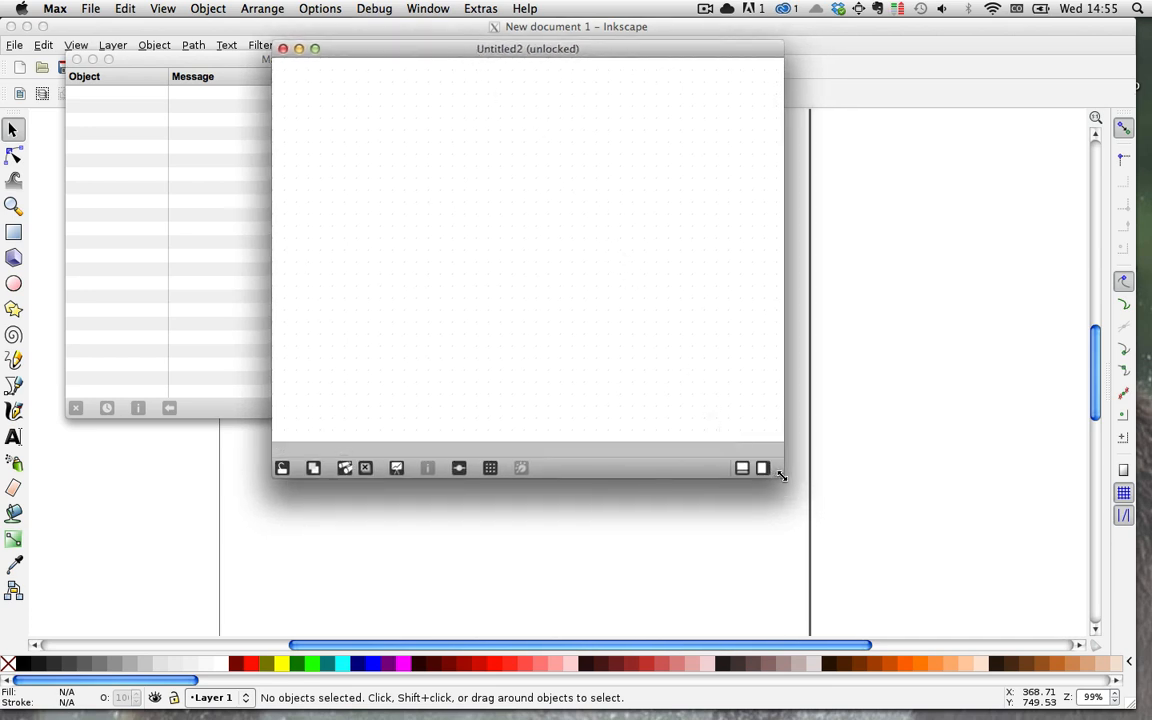
{"action": "left_click_drag", "start_coordinate": [781, 476], "coordinate": [803, 513]}
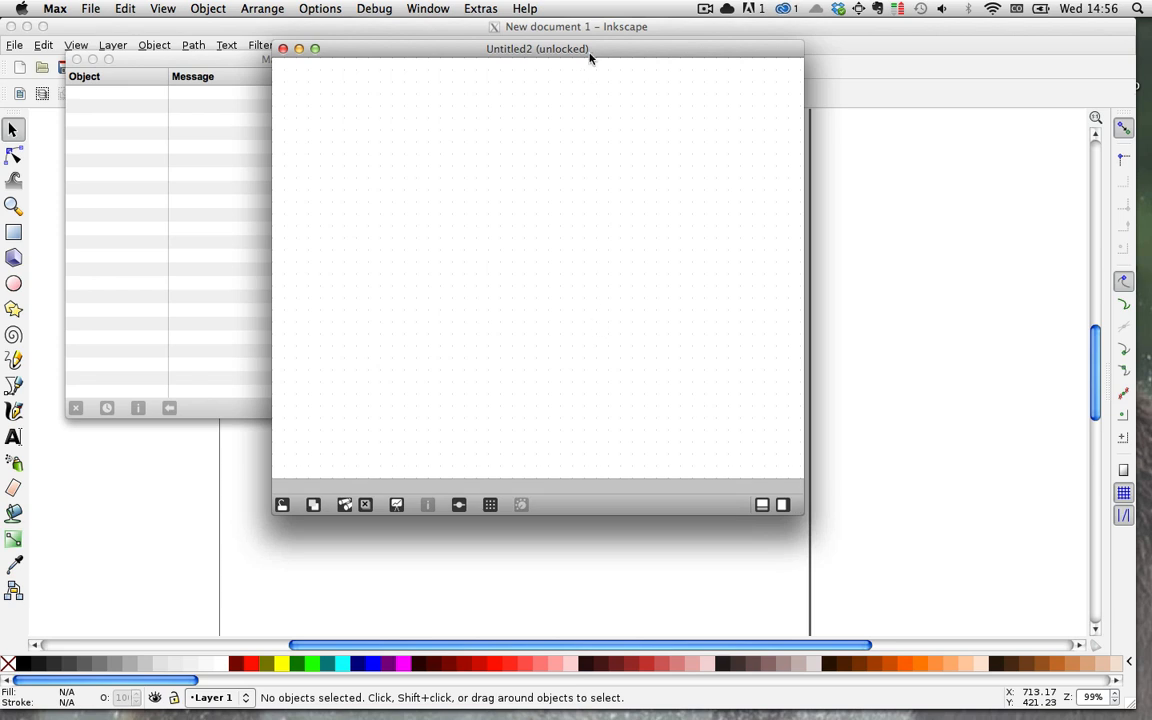
{"action": "left_click_drag", "start_coordinate": [591, 51], "coordinate": [654, 63]}
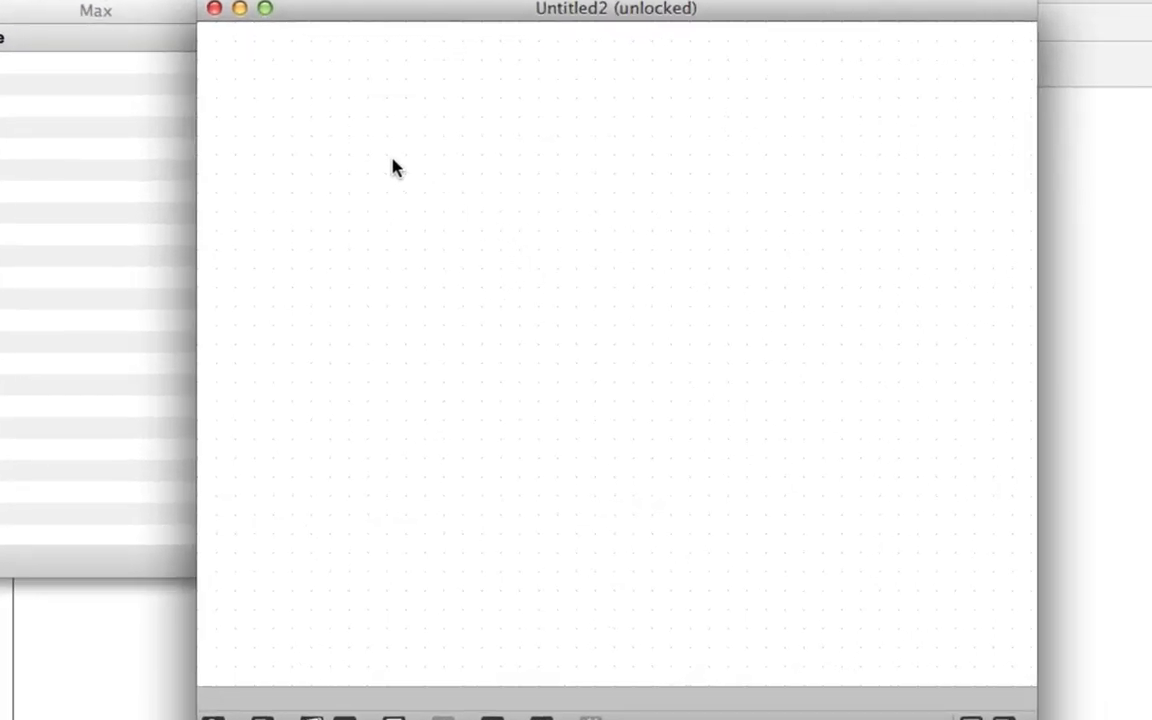
Step: Add an ezadc~ audio input object and place it near the upper left of the patch
{"action": "type", "text": "n"}
{"action": "type", "text": "ezadc~"}
{"action": "key", "text": "Return"}
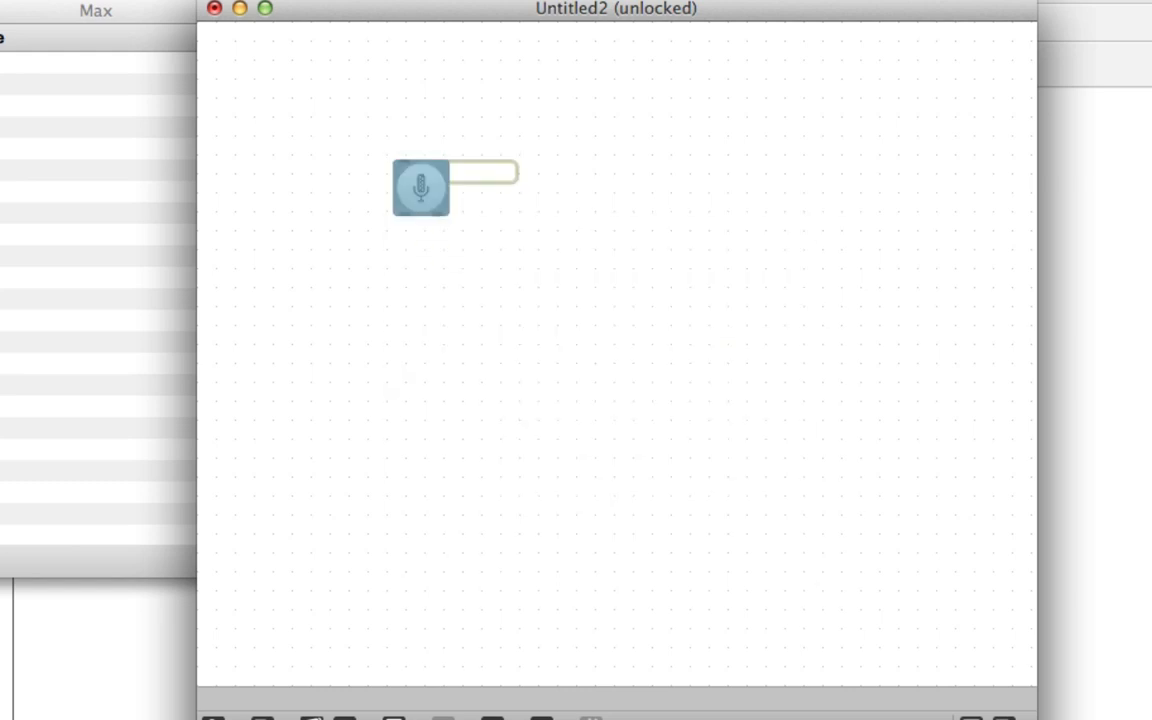
{"action": "left_click_drag", "start_coordinate": [437, 175], "coordinate": [388, 149]}
Step: Add an ezdac~ audio output object and place it below the microphone object, near the patch's lower edge
{"action": "left_click", "coordinate": [452, 501]}
{"action": "type", "text": "n"}
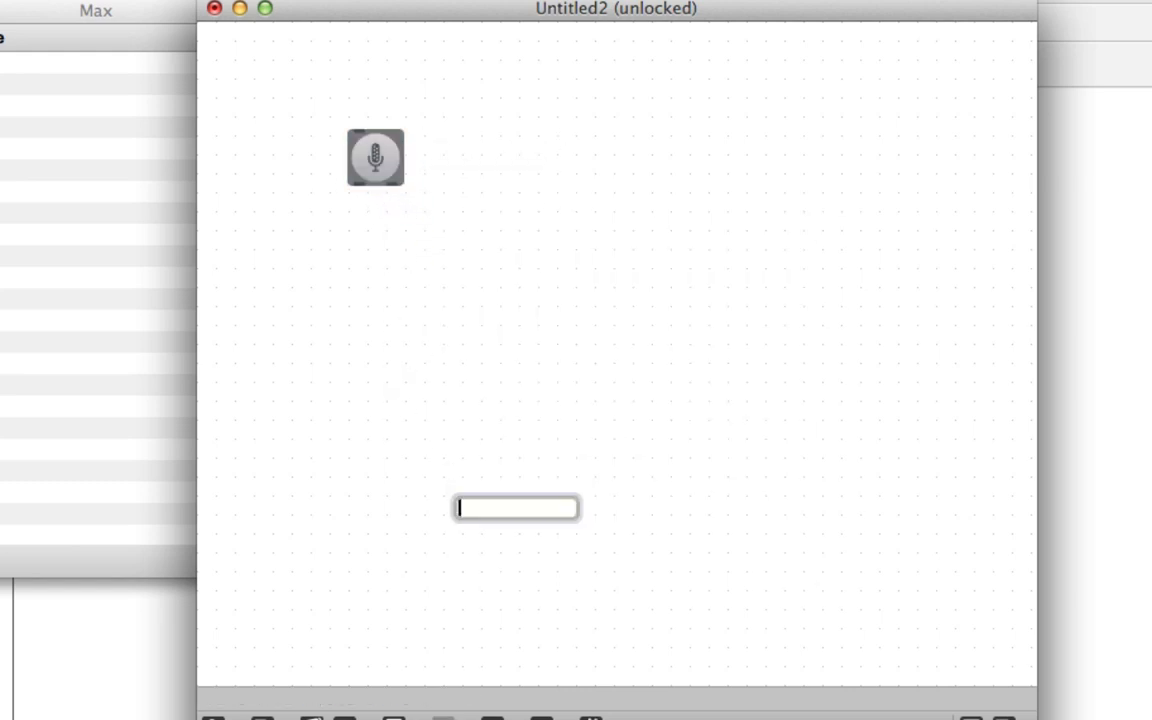
{"action": "type", "text": "ezdac~"}
{"action": "key", "text": "Return"}
{"action": "left_click_drag", "start_coordinate": [476, 526], "coordinate": [384, 612]}
Step: Add a gain~ slider just above the speaker object and connect its output to both speaker inputs
{"action": "left_click", "coordinate": [465, 517]}
{"action": "type", "text": "nda"}
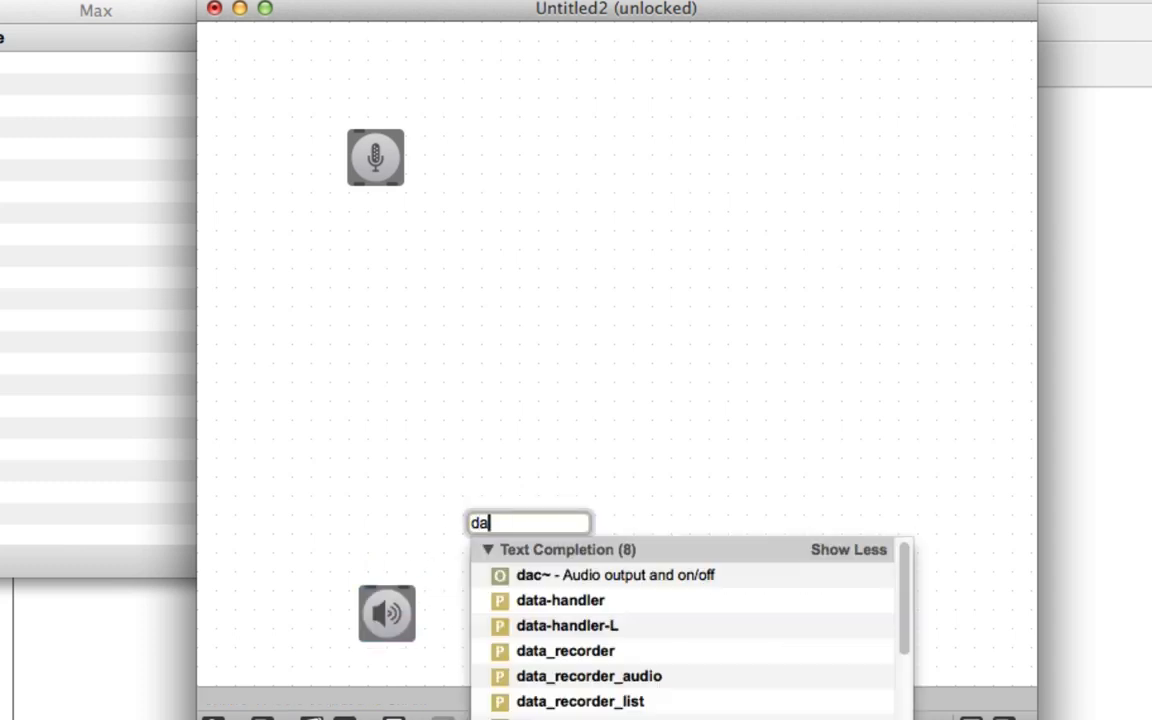
{"action": "key", "text": "BackSpace"}
{"action": "key", "text": "BackSpace"}
{"action": "type", "text": "gain~"}
{"action": "key", "text": "Return"}
{"action": "left_click_drag", "start_coordinate": [476, 603], "coordinate": [476, 565]}
{"action": "left_click_drag", "start_coordinate": [489, 638], "coordinate": [455, 545]}
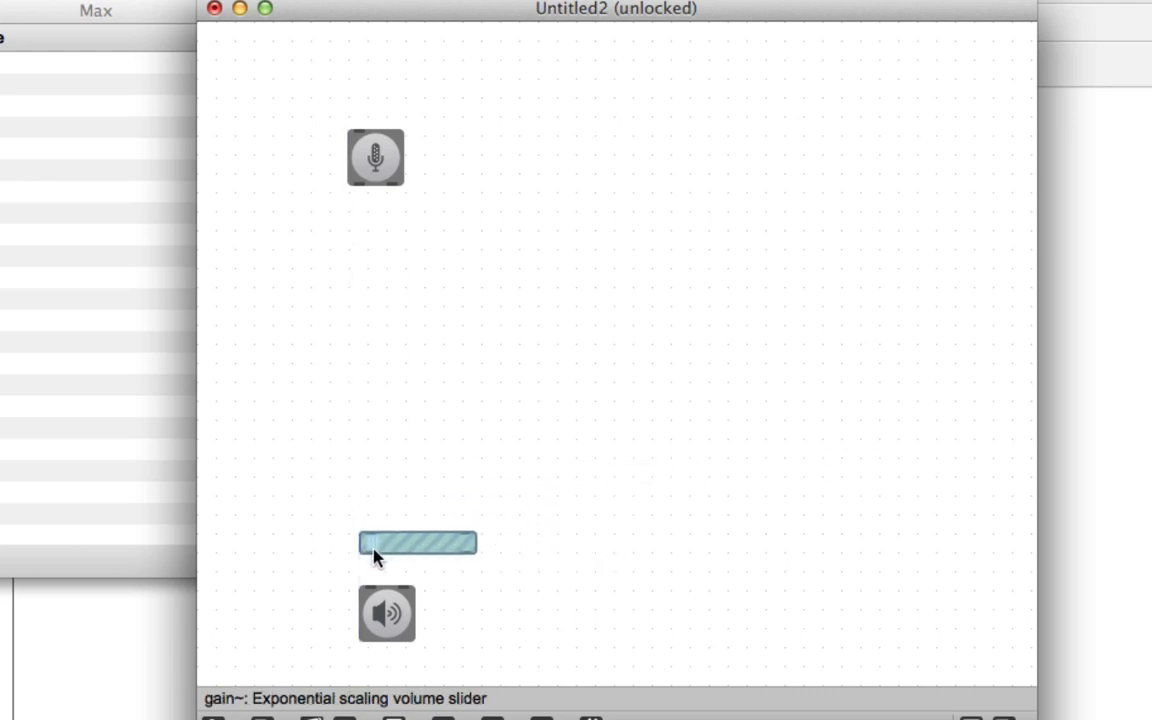
{"action": "left_click_drag", "start_coordinate": [375, 557], "coordinate": [395, 588]}
Step: Add a tapin~ object between the microphone object and the gain~ slider
{"action": "type", "text": "ntap"}
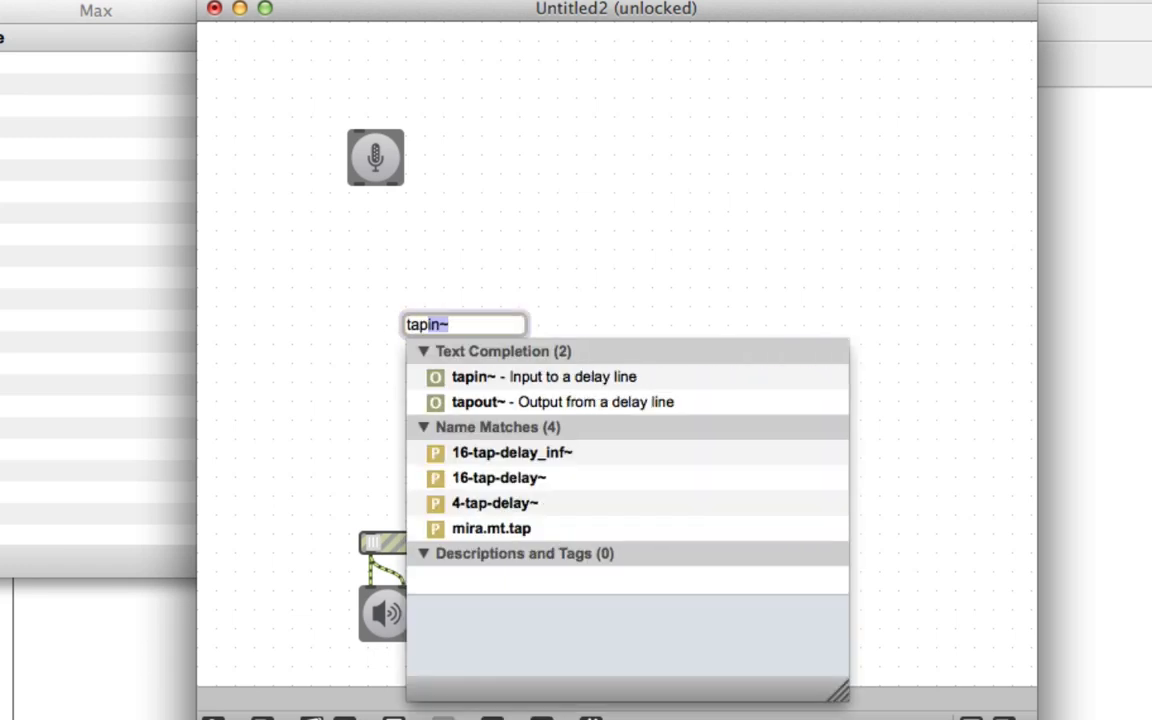
{"action": "key", "text": "Return"}
{"action": "left_click", "coordinate": [441, 353]}
{"action": "key", "text": "p"}
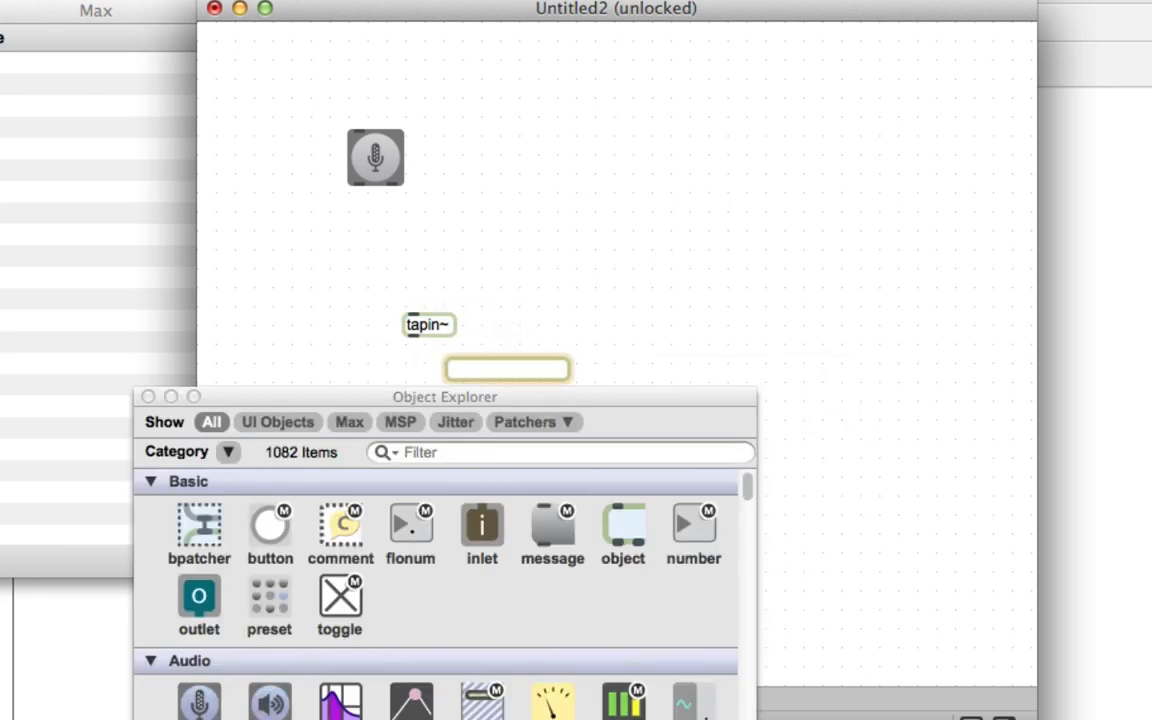
{"action": "left_click", "coordinate": [148, 397]}
{"action": "left_click", "coordinate": [527, 383]}
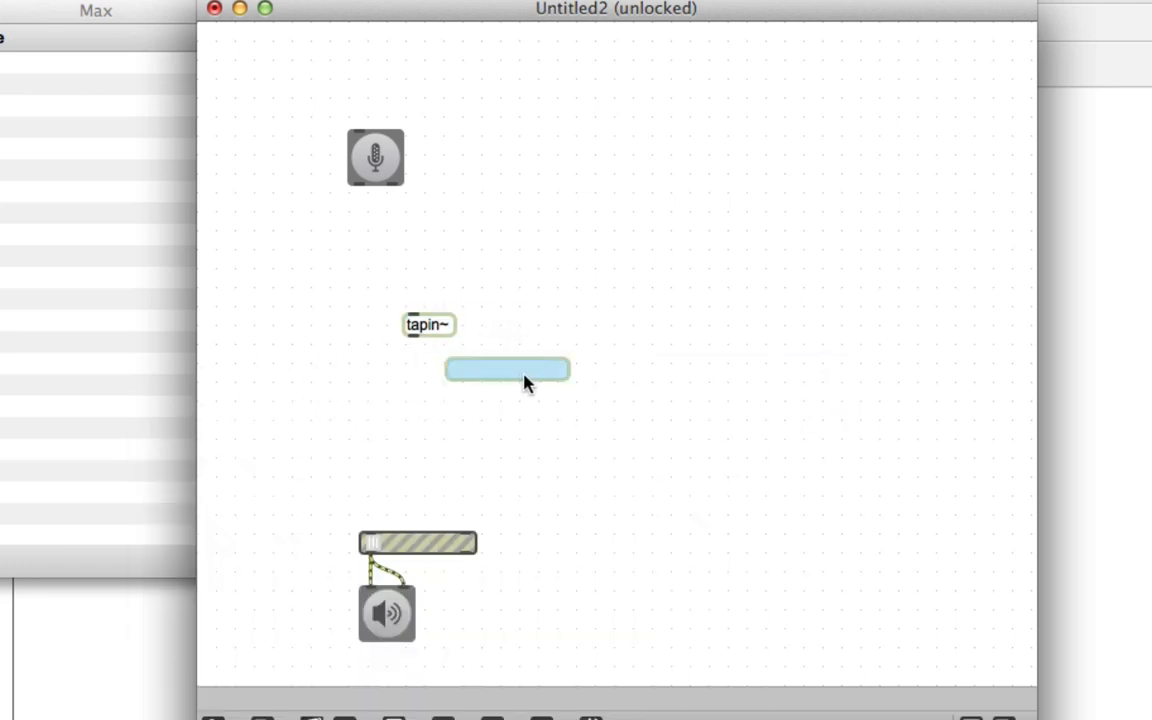
{"action": "key", "text": "BackSpace"}
Step: Add a tapout~ object above the gain~ slider and connect the tapin~ output to its inlet, one aligned above the other
{"action": "type", "text": "ntapa"}
{"action": "key", "text": "BackSpace"}
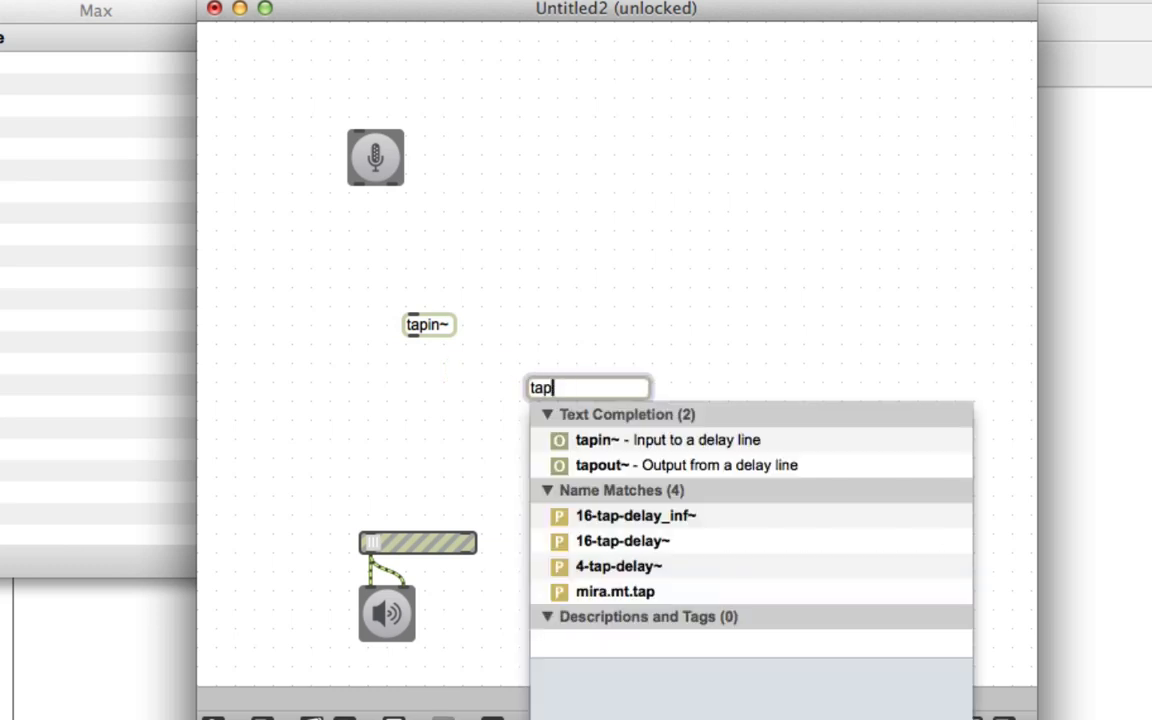
{"action": "type", "text": "out~"}
{"action": "key", "text": "Down"}
{"action": "key", "text": "Return"}
{"action": "left_click_drag", "start_coordinate": [545, 386], "coordinate": [391, 404]}
{"action": "mouse_move", "coordinate": [419, 321]}
{"action": "left_mouse_down"}
{"action": "mouse_move", "coordinate": [392, 321]}
{"action": "mouse_move", "coordinate": [385, 307]}
{"action": "mouse_move", "coordinate": [370, 395]}
{"action": "left_mouse_up"}
{"action": "left_click", "coordinate": [398, 368]}
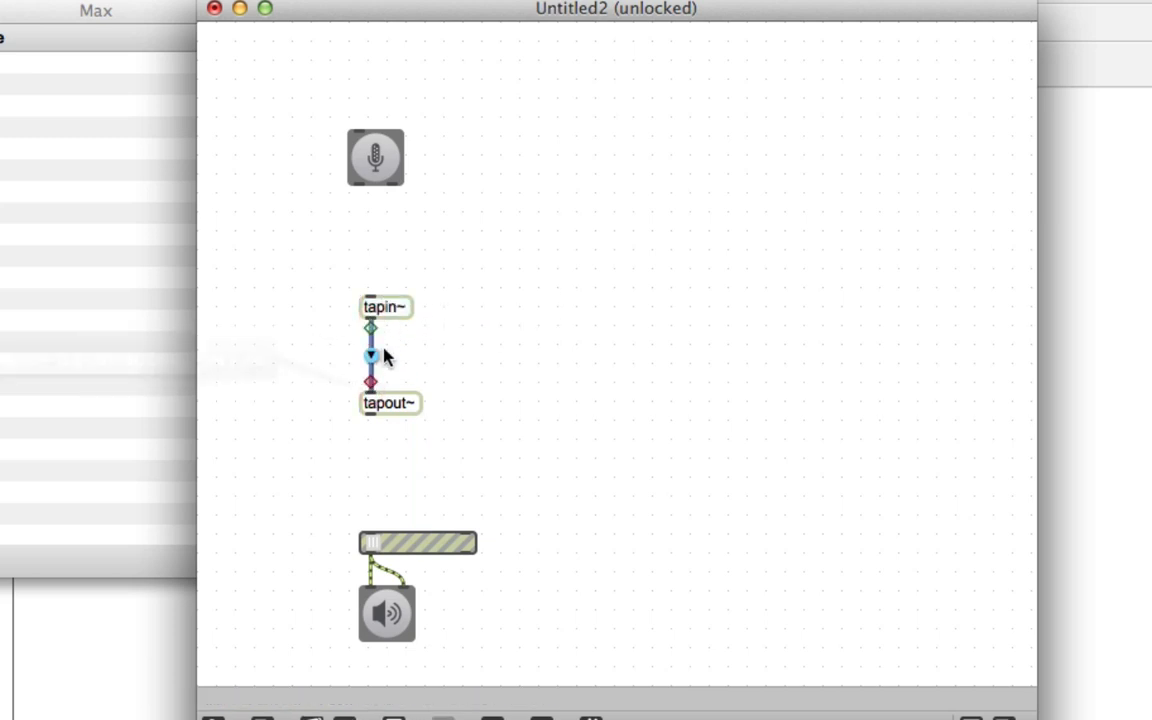
Step: Give the tapin~ object a maximum delay argument of 1000
{"action": "left_click", "coordinate": [404, 309]}
{"action": "double_click", "coordinate": [404, 309]}
{"action": "type", "text": "100"}
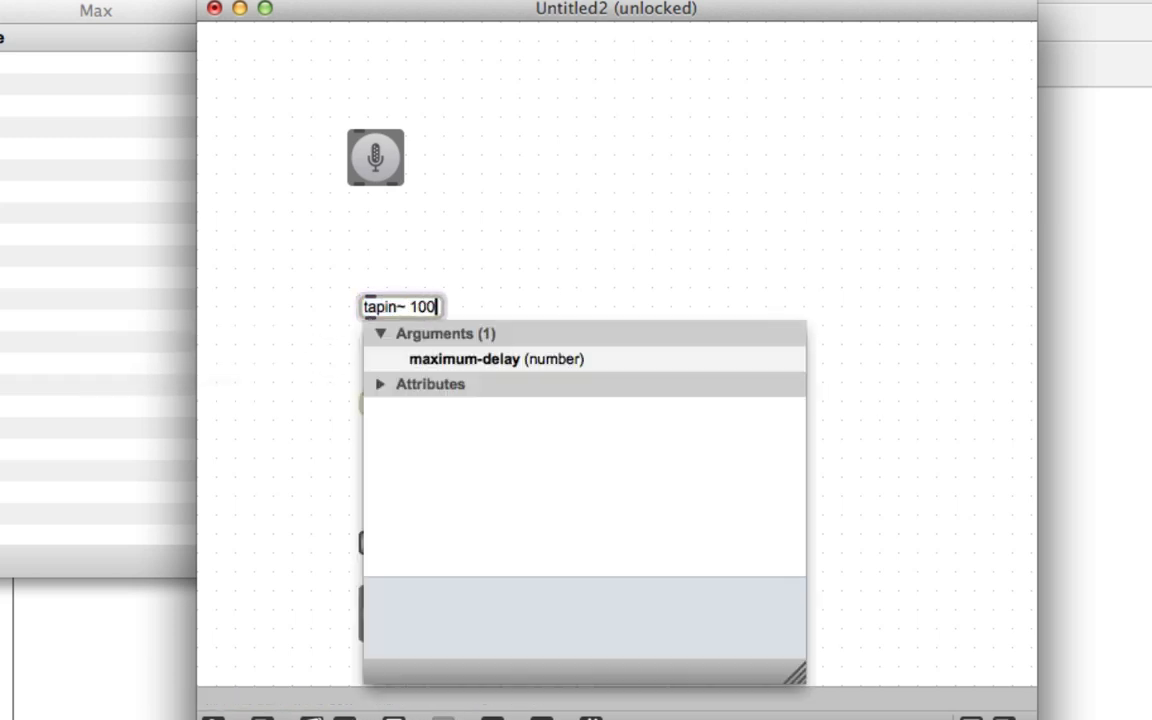
{"action": "type", "text": "0"}
{"action": "left_click", "coordinate": [496, 234]}
Step: Give the tapout~ object an initial delay argument of 1000
{"action": "double_click", "coordinate": [404, 402]}
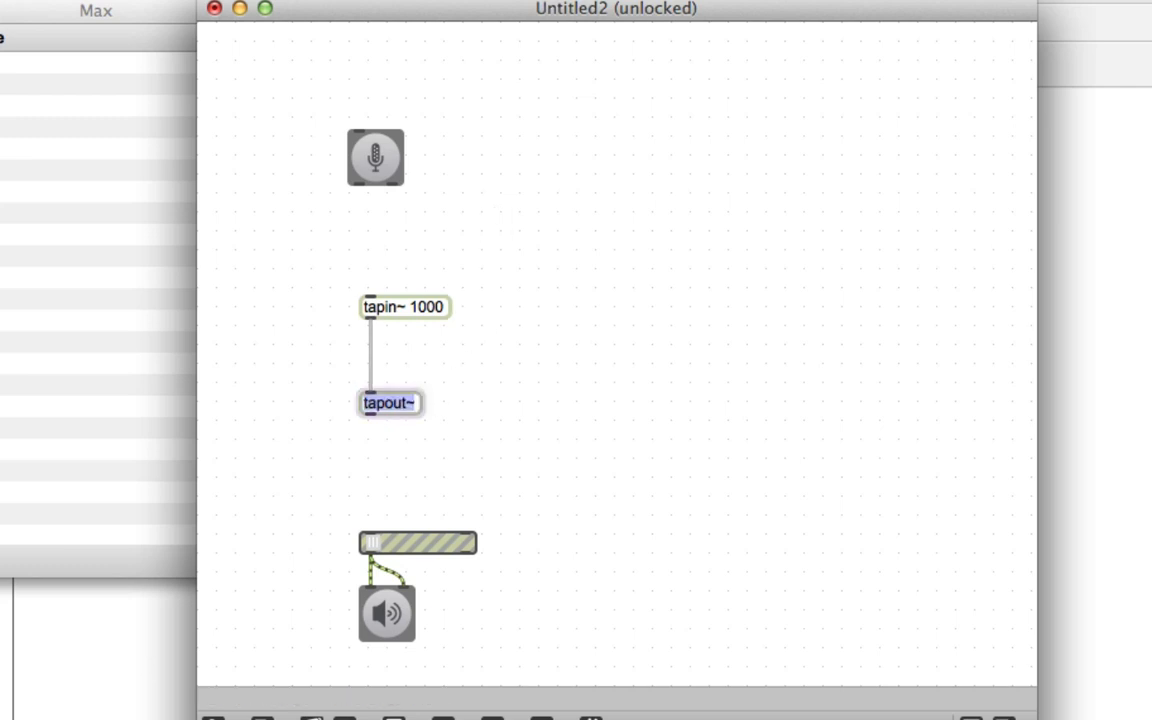
{"action": "key", "text": "Right"}
{"action": "type", "text": "1000"}
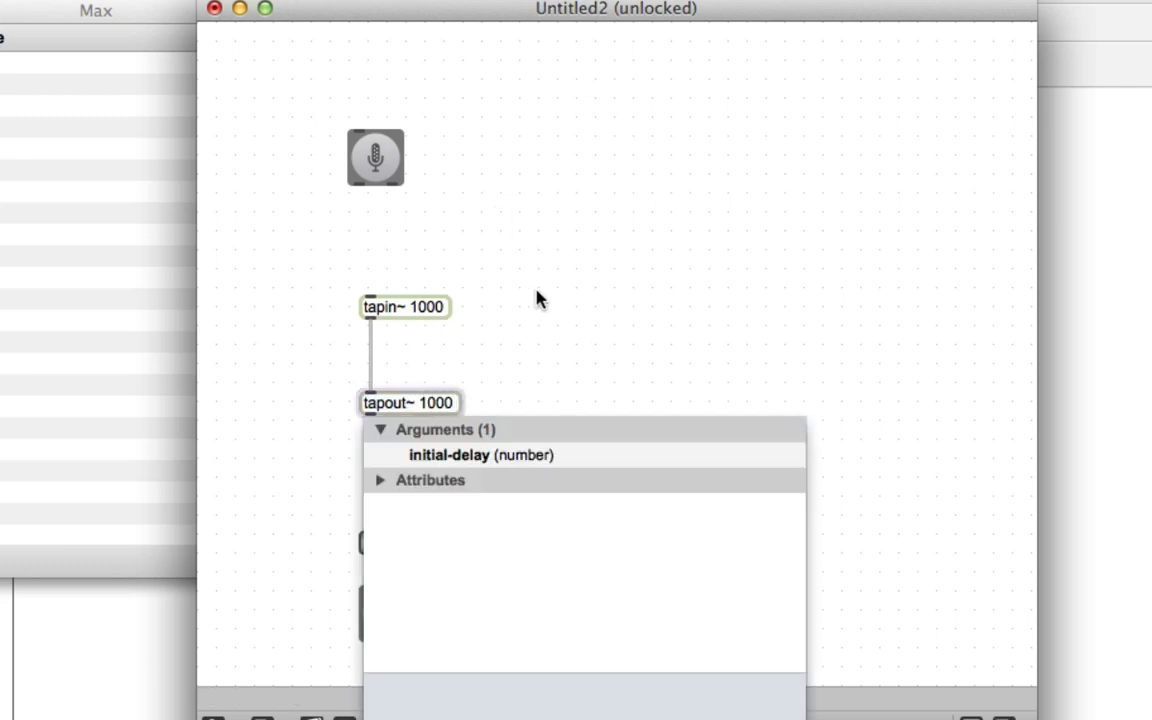
{"action": "left_click", "coordinate": [537, 298]}
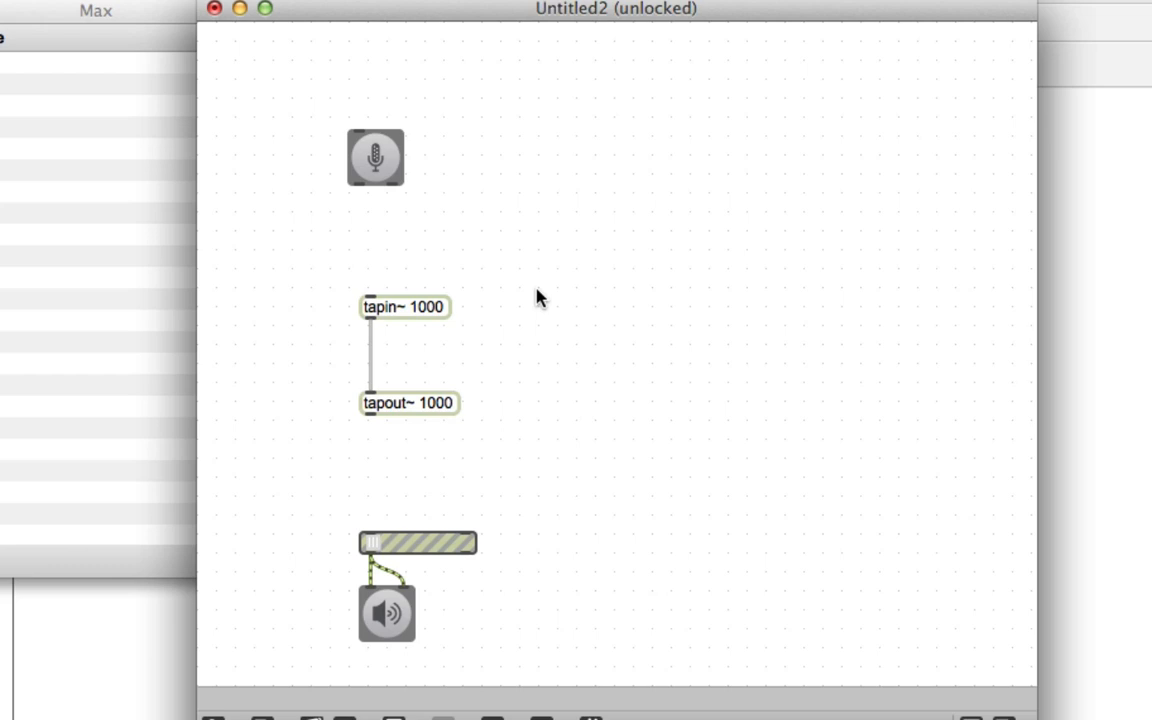
Step: Align the microphone object above tapin~, then wire the microphone into tapin~ and tapout~ into the gain~ slider
{"action": "left_click_drag", "start_coordinate": [371, 169], "coordinate": [383, 158]}
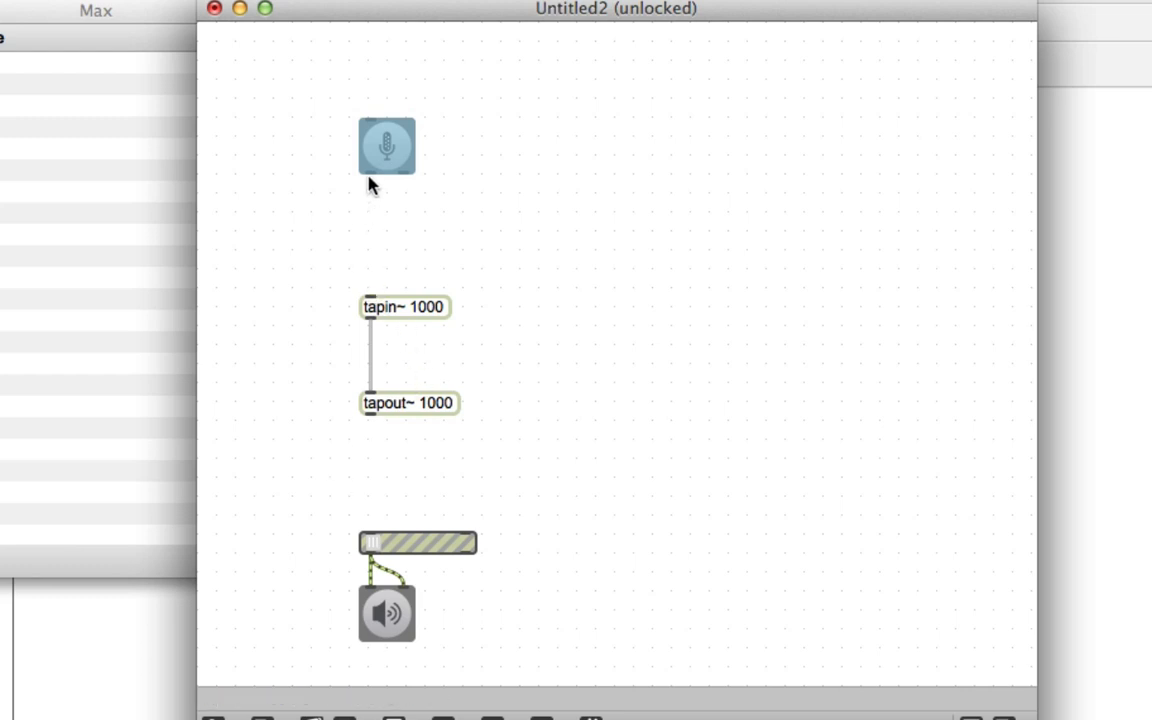
{"action": "left_click_drag", "start_coordinate": [370, 174], "coordinate": [371, 300]}
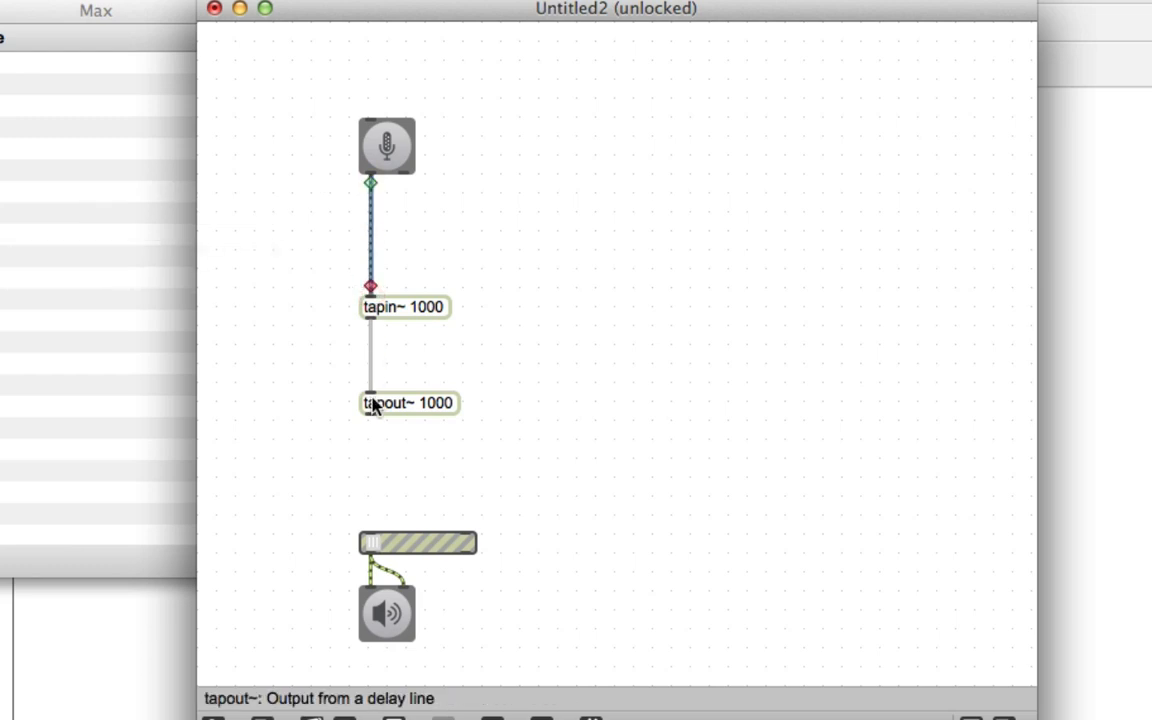
{"action": "left_click_drag", "start_coordinate": [373, 411], "coordinate": [370, 532]}
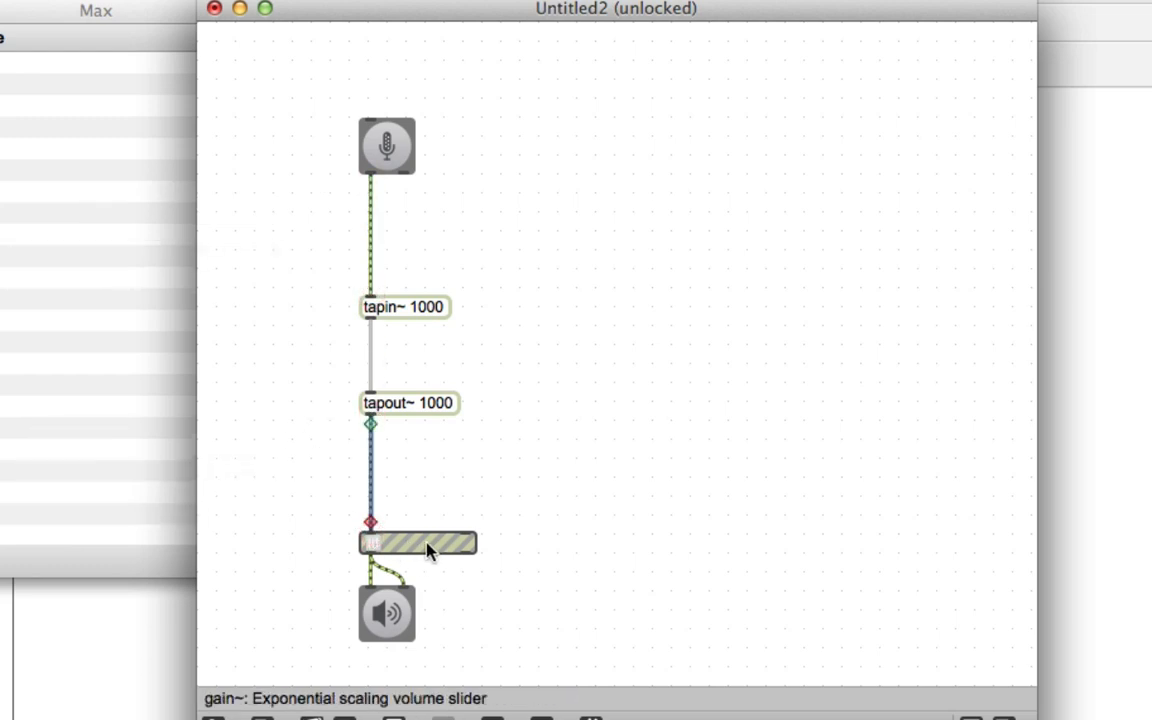
Step: Lock the patch and switch audio on to test the delay with the gain raised, returning the gain to zero
{"action": "left_click", "coordinate": [429, 543], "text": "super"}
{"action": "key", "text": "super+e"}
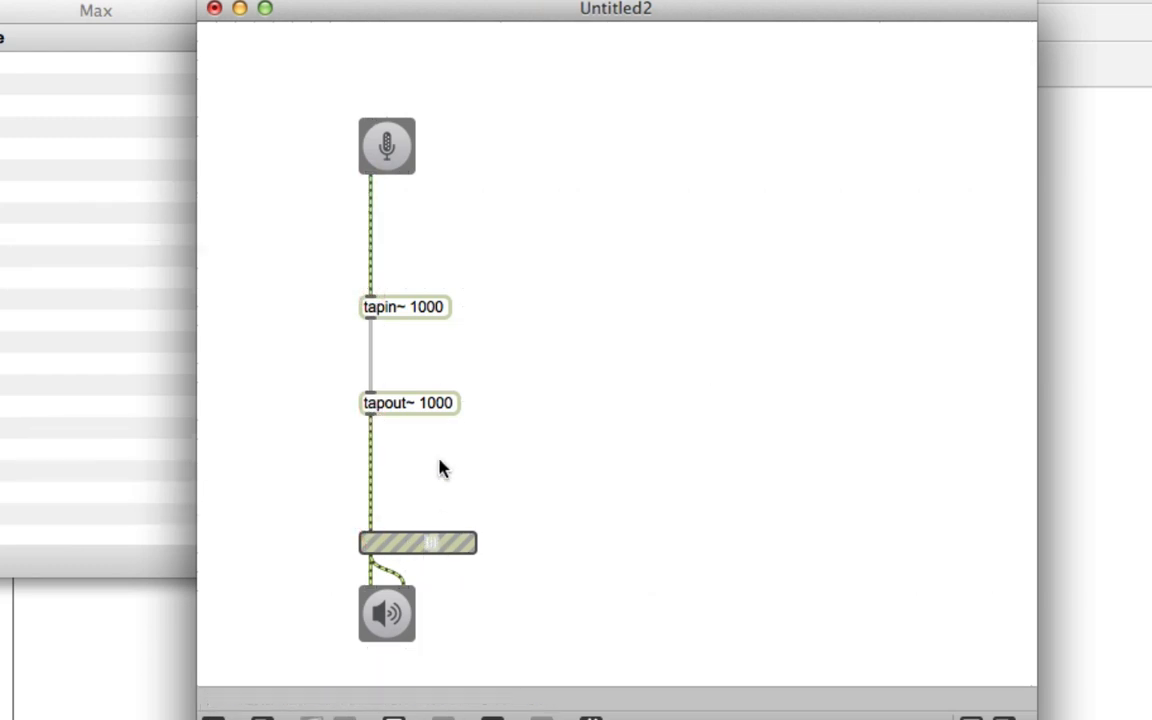
{"action": "left_click", "coordinate": [388, 152]}
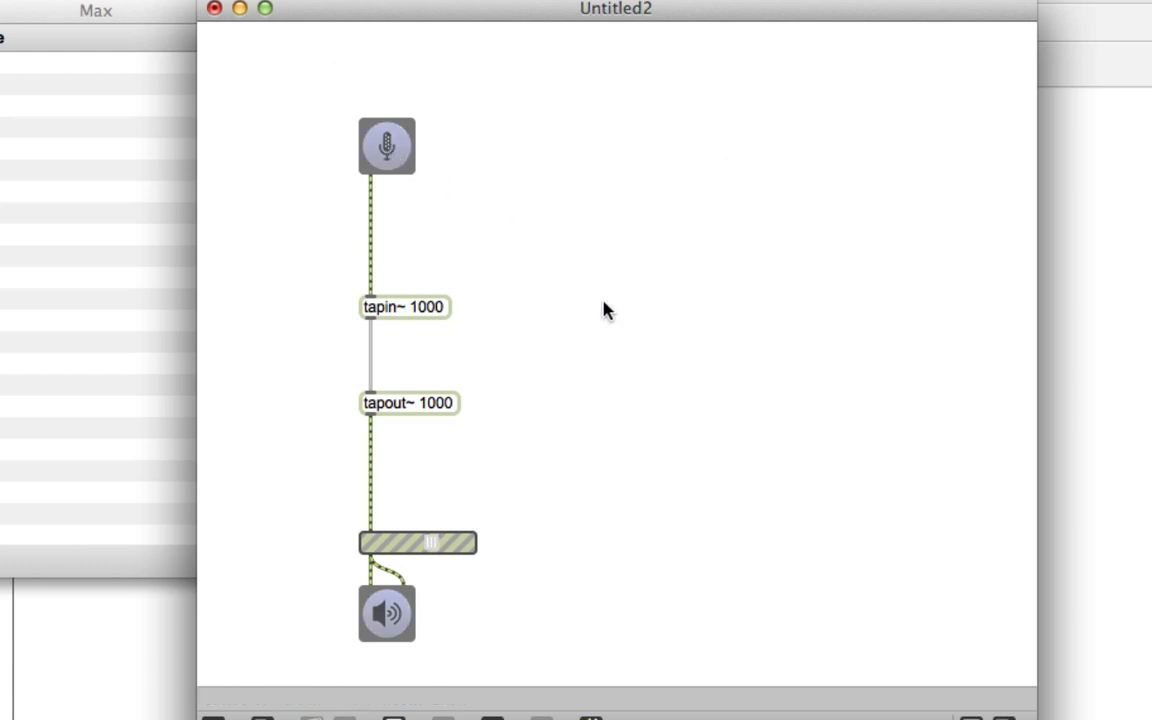
{"action": "left_click_drag", "start_coordinate": [433, 546], "coordinate": [437, 543]}
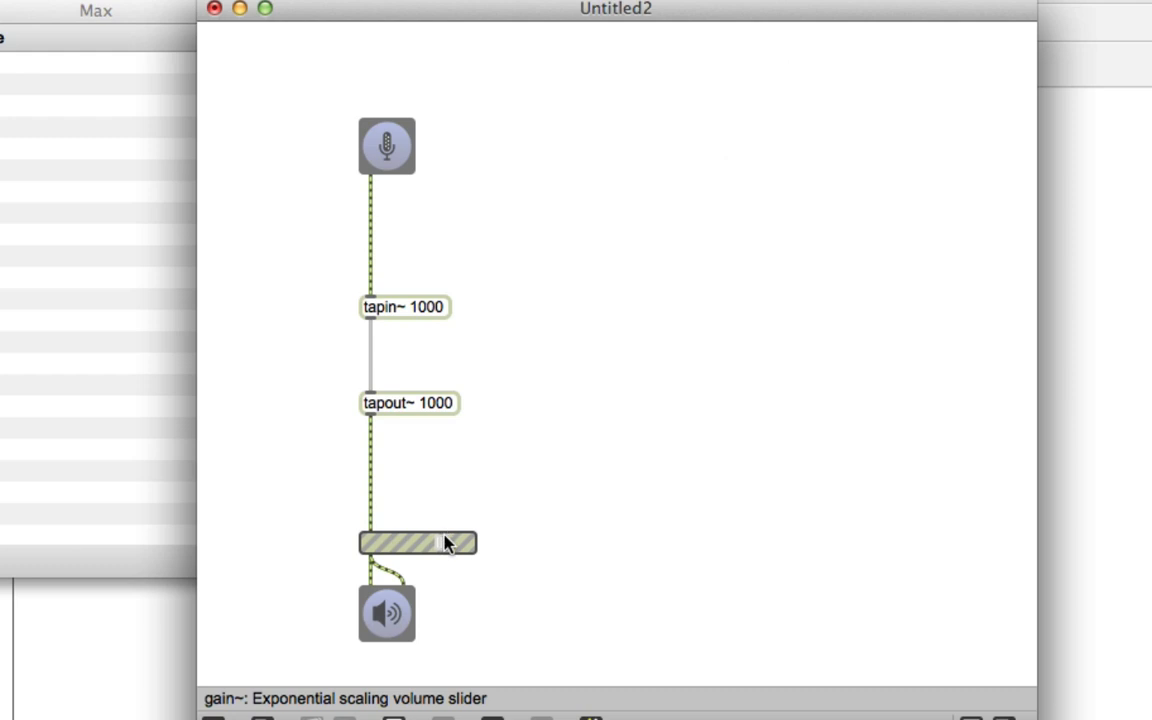
{"action": "left_click_drag", "start_coordinate": [447, 545], "coordinate": [372, 545]}
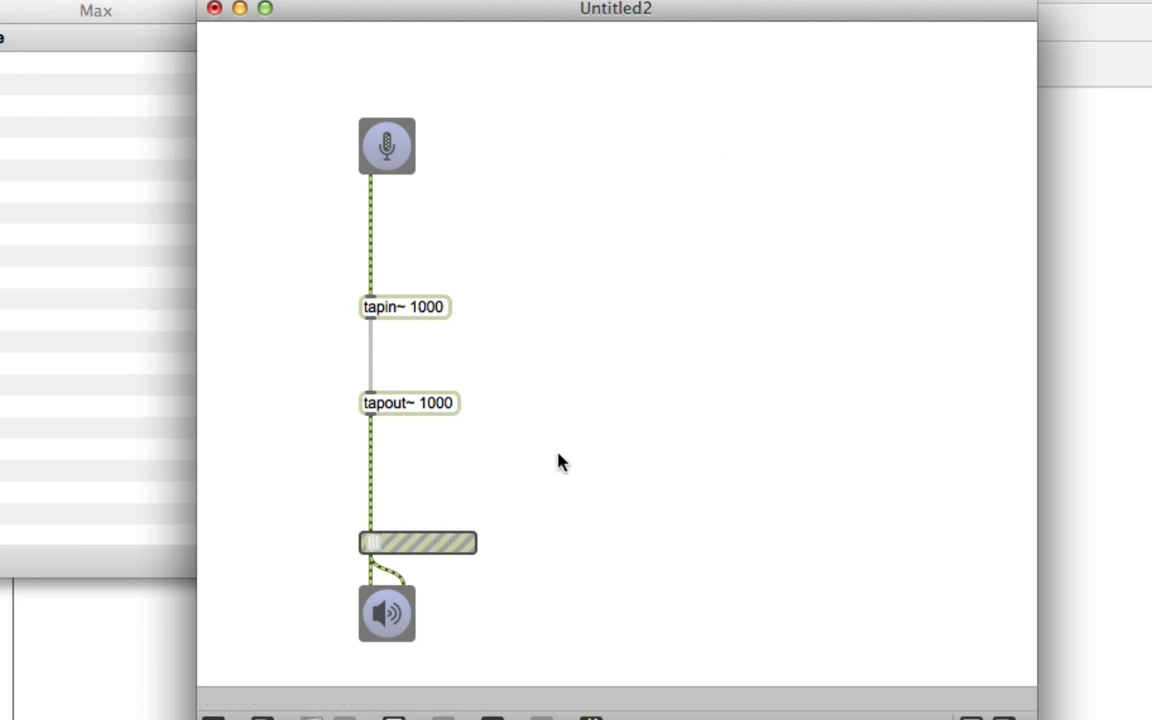
Step: Unlock the patch and move the tapin~ and tapout~ objects farther apart vertically
{"action": "key", "text": "super+e"}
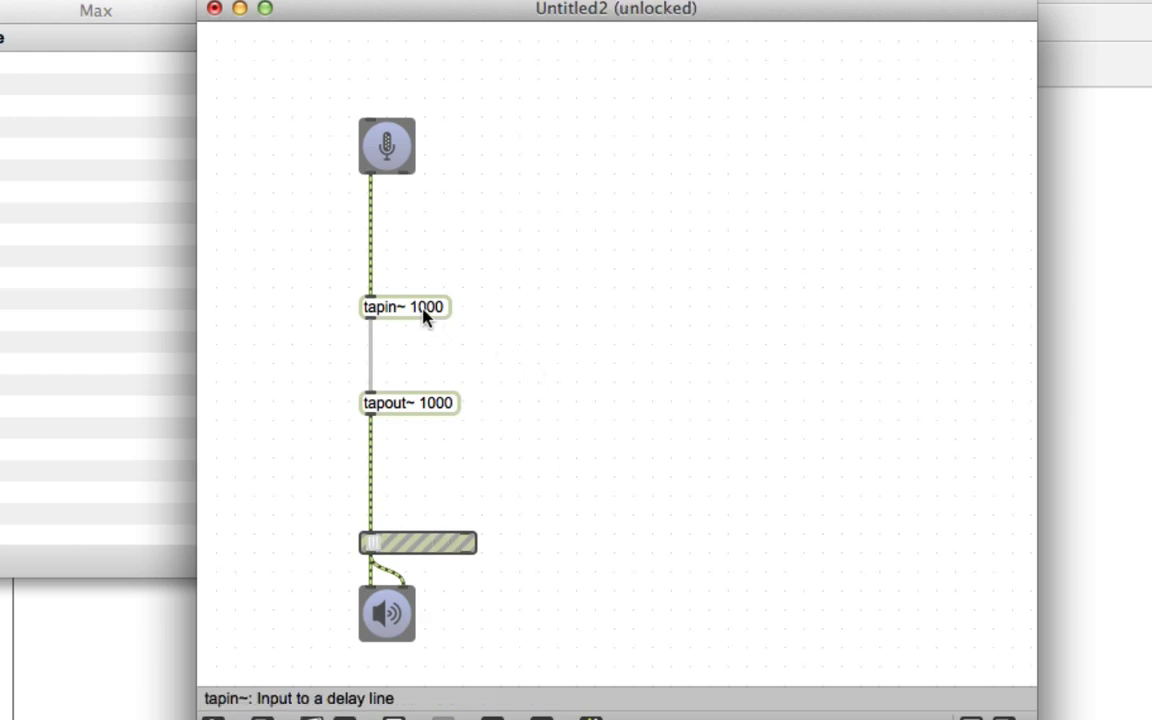
{"action": "left_click_drag", "start_coordinate": [424, 309], "coordinate": [424, 293]}
{"action": "left_click_drag", "start_coordinate": [409, 410], "coordinate": [410, 480]}
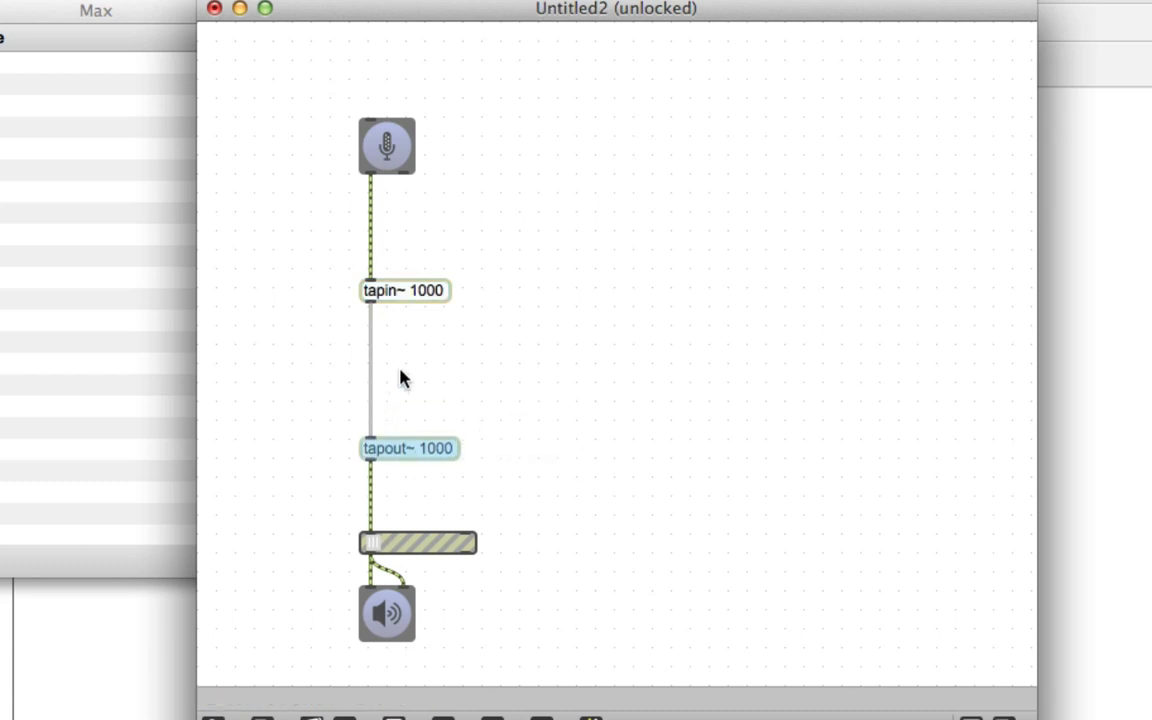
Step: Add a *~ 0.95 object beside the delay line and wire it as feedback from the tapout~ output to the tapin~ input
{"action": "type", "text": "n*"}
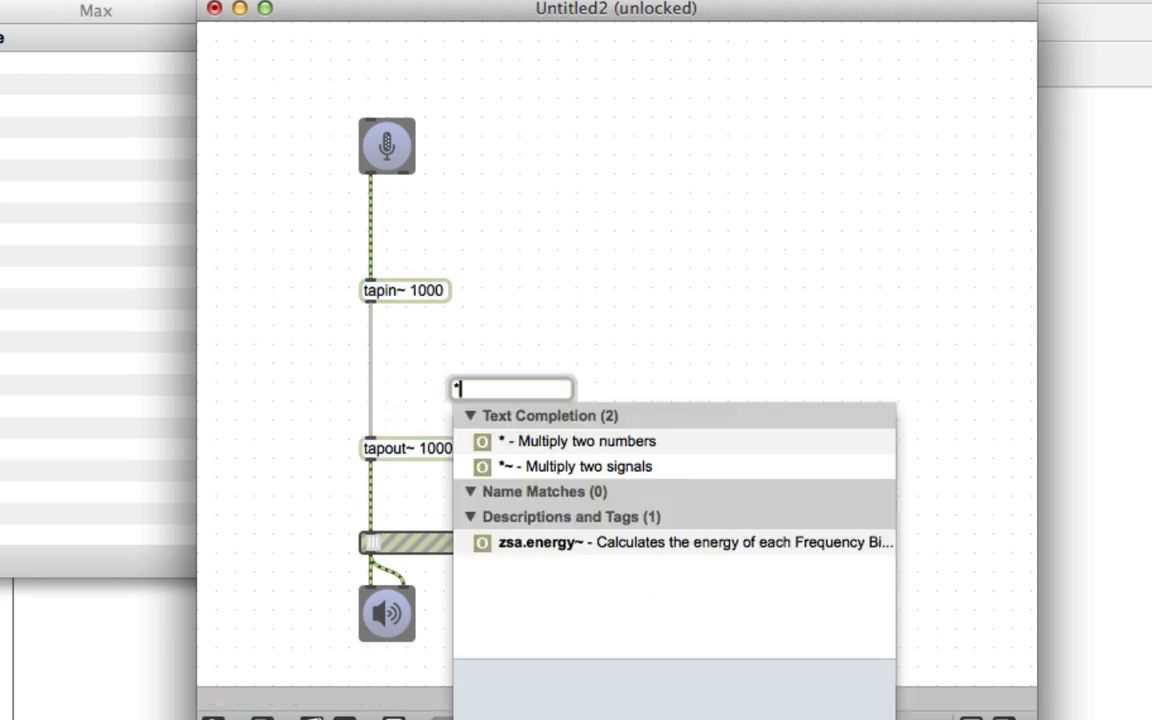
{"action": "type", "text": "~ 0.95"}
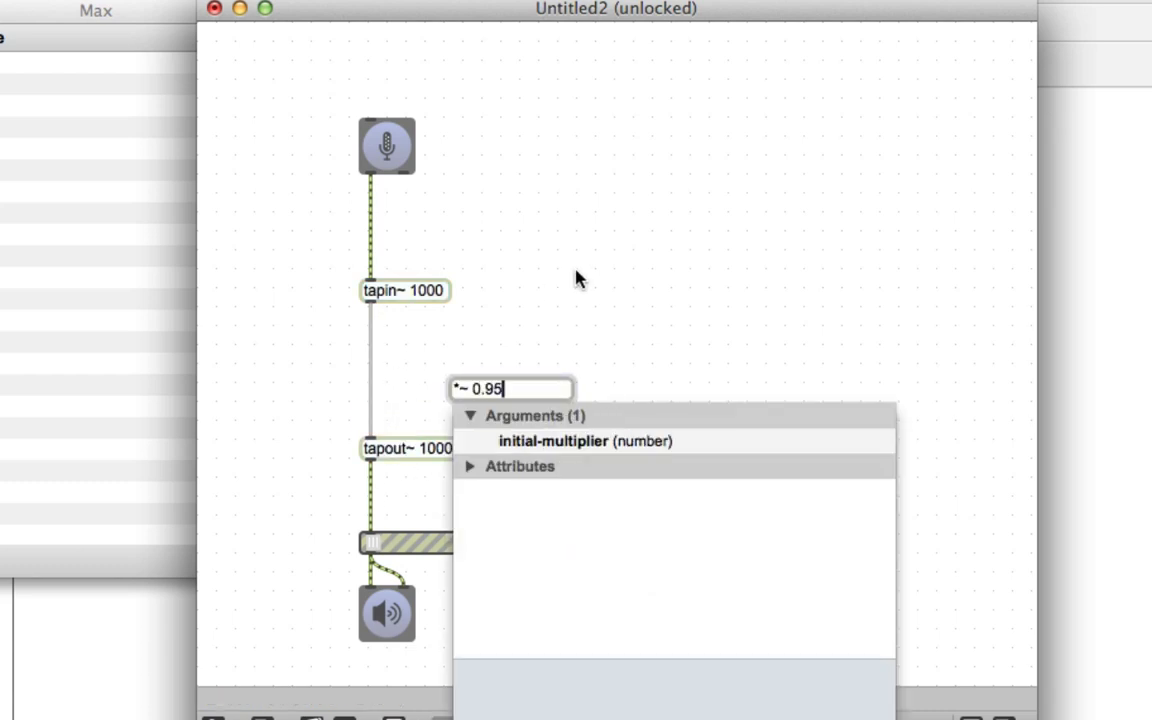
{"action": "left_click", "coordinate": [576, 273]}
{"action": "left_click_drag", "start_coordinate": [468, 399], "coordinate": [373, 277]}
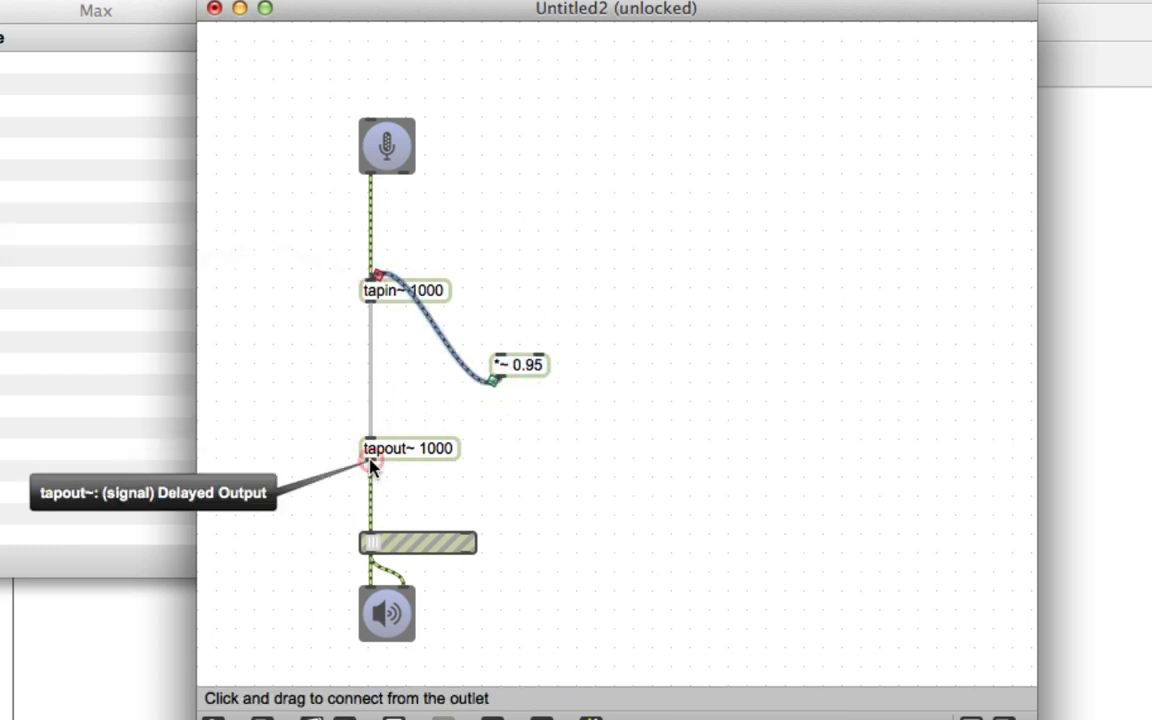
{"action": "left_click_drag", "start_coordinate": [372, 463], "coordinate": [496, 356]}
Step: Test the feedback delay in the locked patch by raising the gain~ slider, then bring it back to zero
{"action": "key", "text": "super+e"}
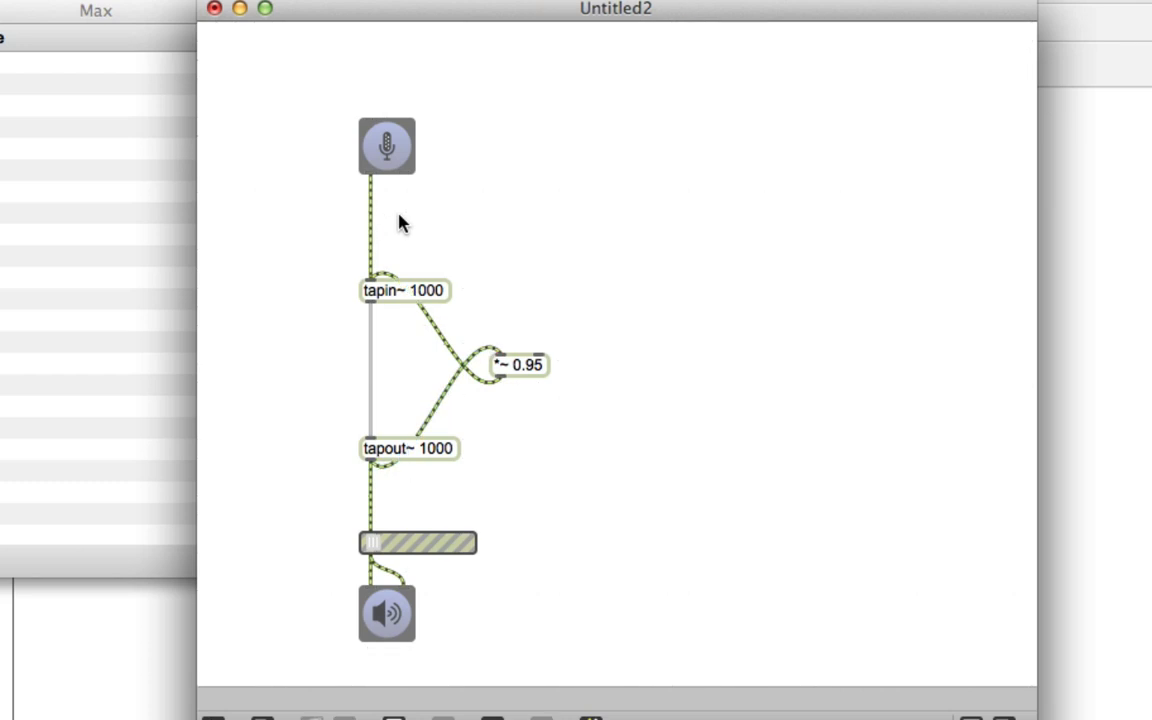
{"action": "left_click_drag", "start_coordinate": [458, 543], "coordinate": [447, 548]}
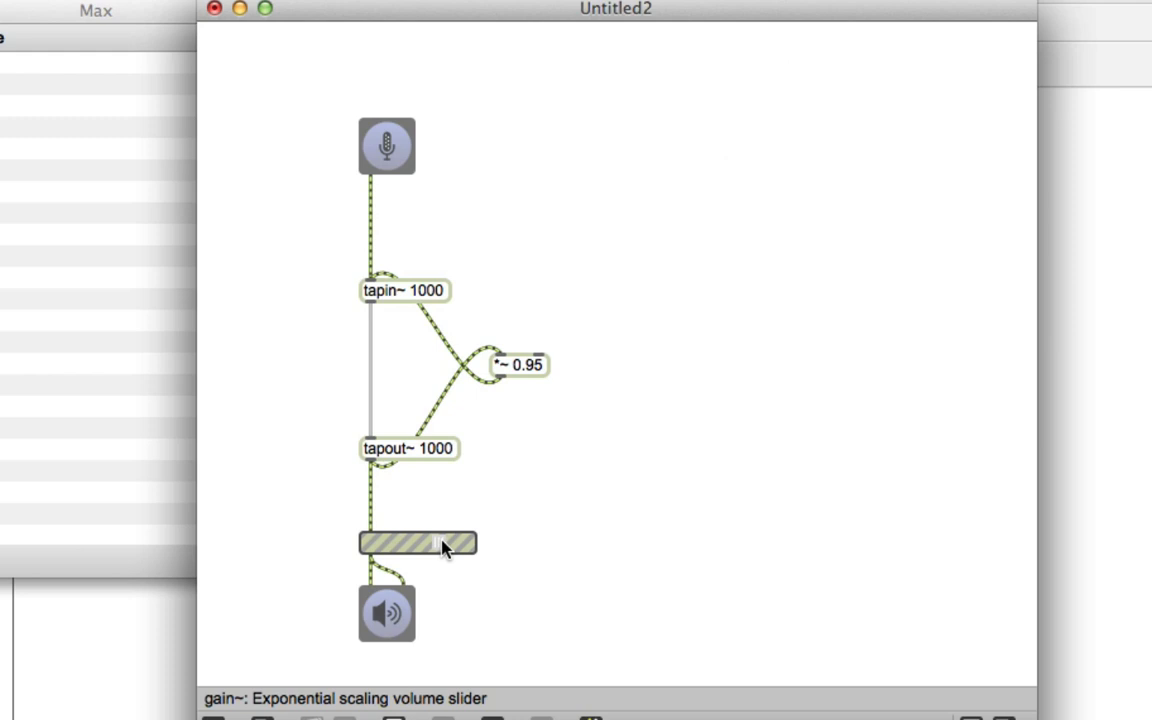
{"action": "left_click_drag", "start_coordinate": [443, 547], "coordinate": [370, 546]}
Step: Unlock the patch and add an omx.peaklim~ peak limiter object beside the *~ 0.95 feedback object
{"action": "key", "text": "super+e"}
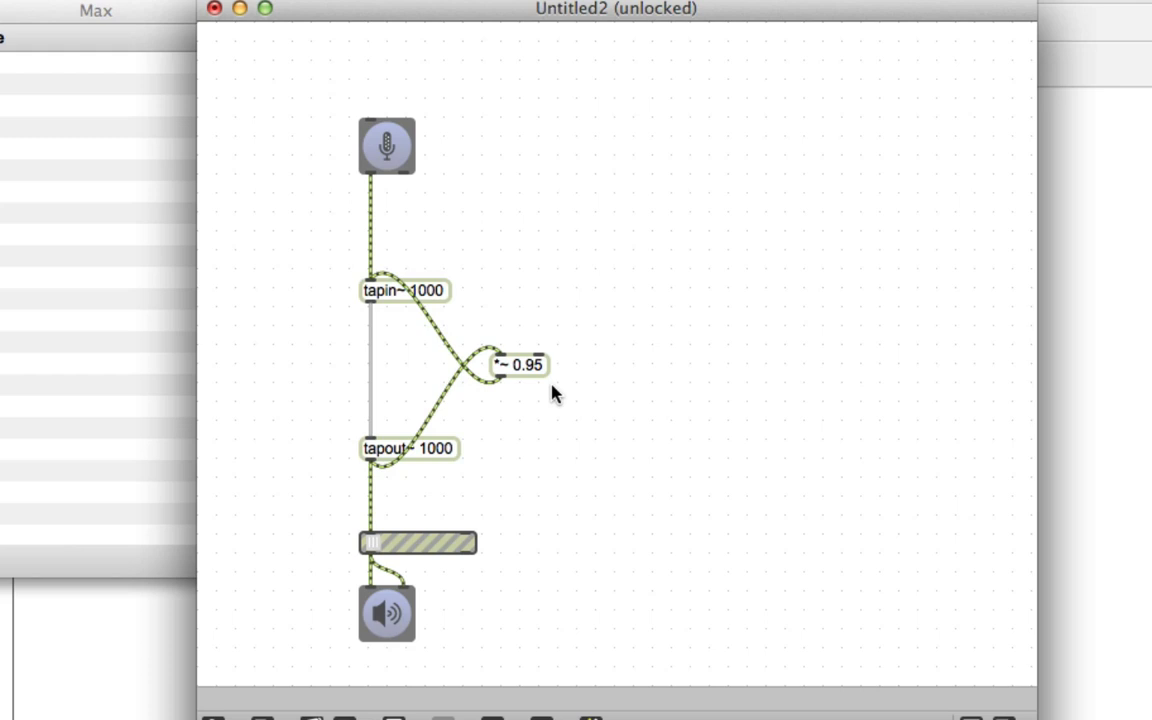
{"action": "type", "text": "nomx."}
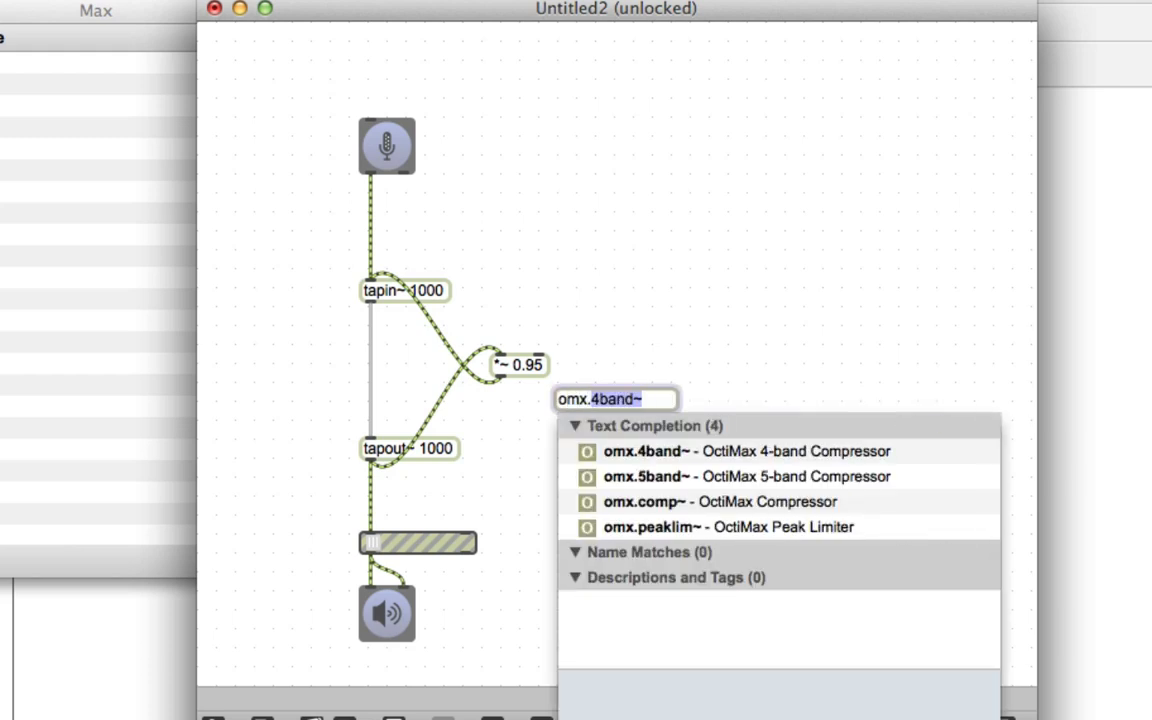
{"action": "type", "text": "pe"}
{"action": "key", "text": "Return"}
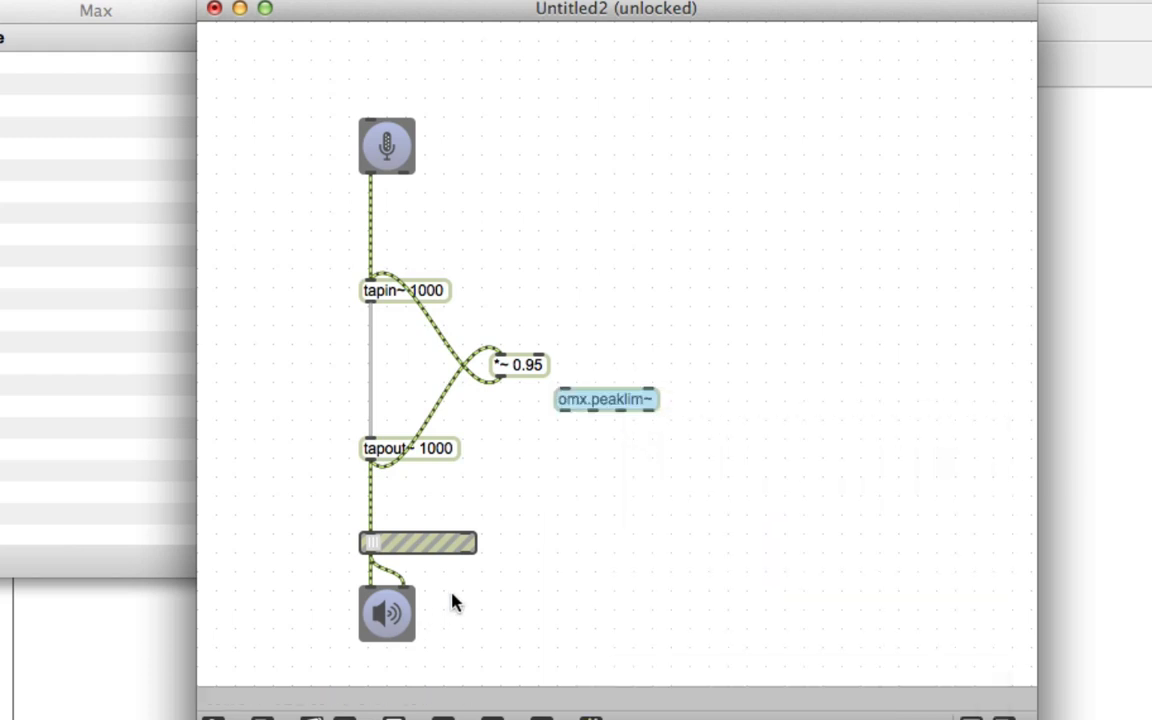
{"action": "left_click", "coordinate": [537, 391]}
{"action": "mouse_move", "coordinate": [508, 372]}
{"action": "left_mouse_down"}
{"action": "mouse_move", "coordinate": [550, 353]}
{"action": "mouse_move", "coordinate": [537, 360]}
{"action": "mouse_move", "coordinate": [558, 413]}
{"action": "left_mouse_up"}
{"action": "left_click_drag", "start_coordinate": [541, 356], "coordinate": [560, 392]}
{"action": "left_click_drag", "start_coordinate": [576, 396], "coordinate": [558, 387]}
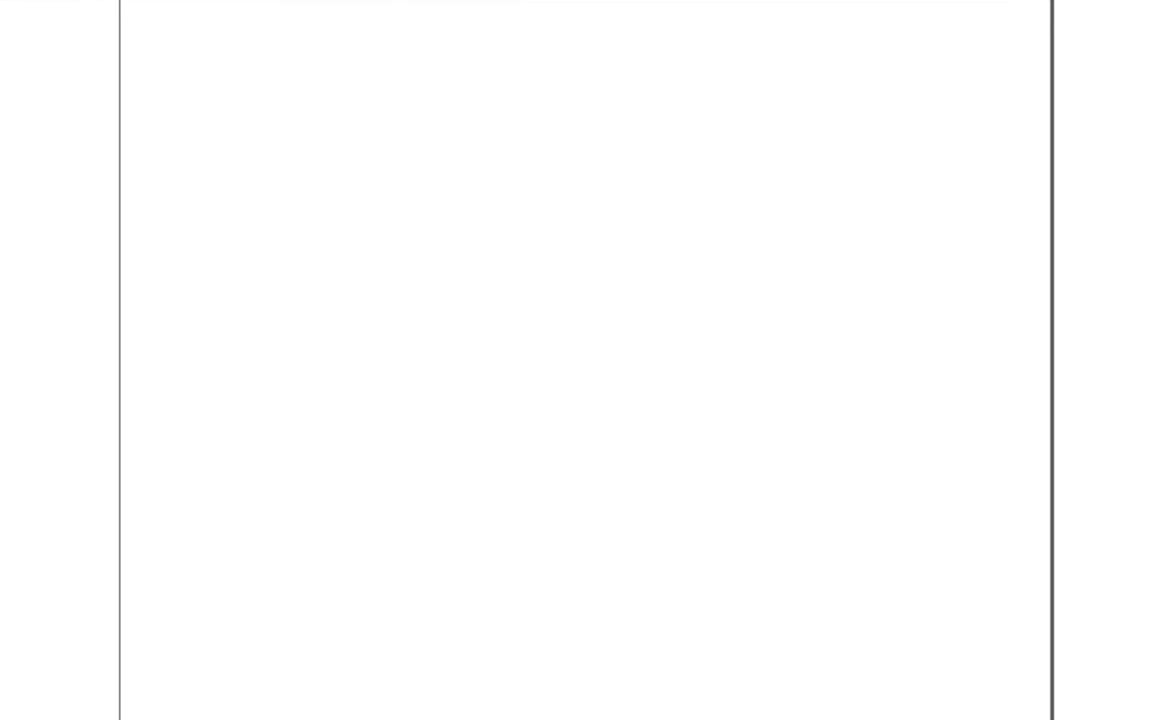
Step: In Inkscape, sketch a freehand wave with two crests and one trough on the upper part of the page
{"action": "mouse_move", "coordinate": [186, 209]}
{"action": "left_mouse_down"}
{"action": "mouse_move", "coordinate": [259, 92]}
{"action": "mouse_move", "coordinate": [350, 278]}
{"action": "mouse_move", "coordinate": [498, 111]}
{"action": "mouse_move", "coordinate": [589, 195]}
{"action": "mouse_move", "coordinate": [588, 257]}
{"action": "left_mouse_up"}
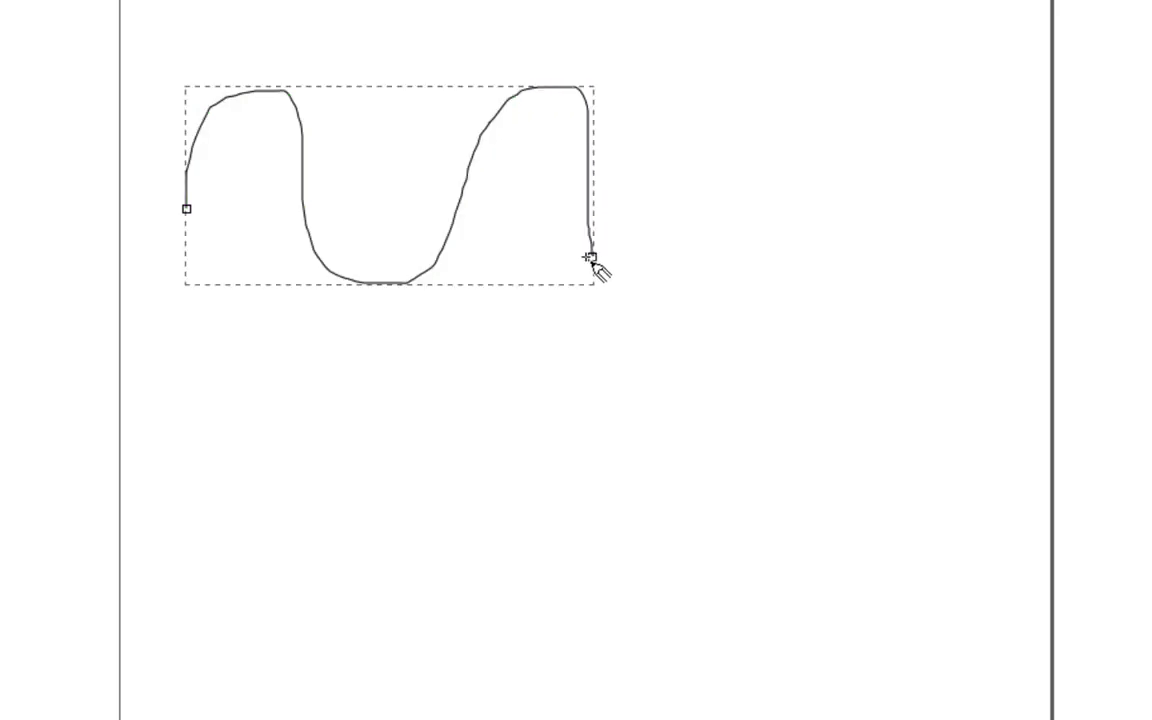
Step: Draw two horizontal limit lines across the sketched wave, one just below its crests and one just above its trough
{"action": "left_click", "coordinate": [129, 114], "text": "ctrl"}
{"action": "left_click", "coordinate": [142, 113], "text": "ctrl"}
{"action": "left_click", "coordinate": [160, 112]}
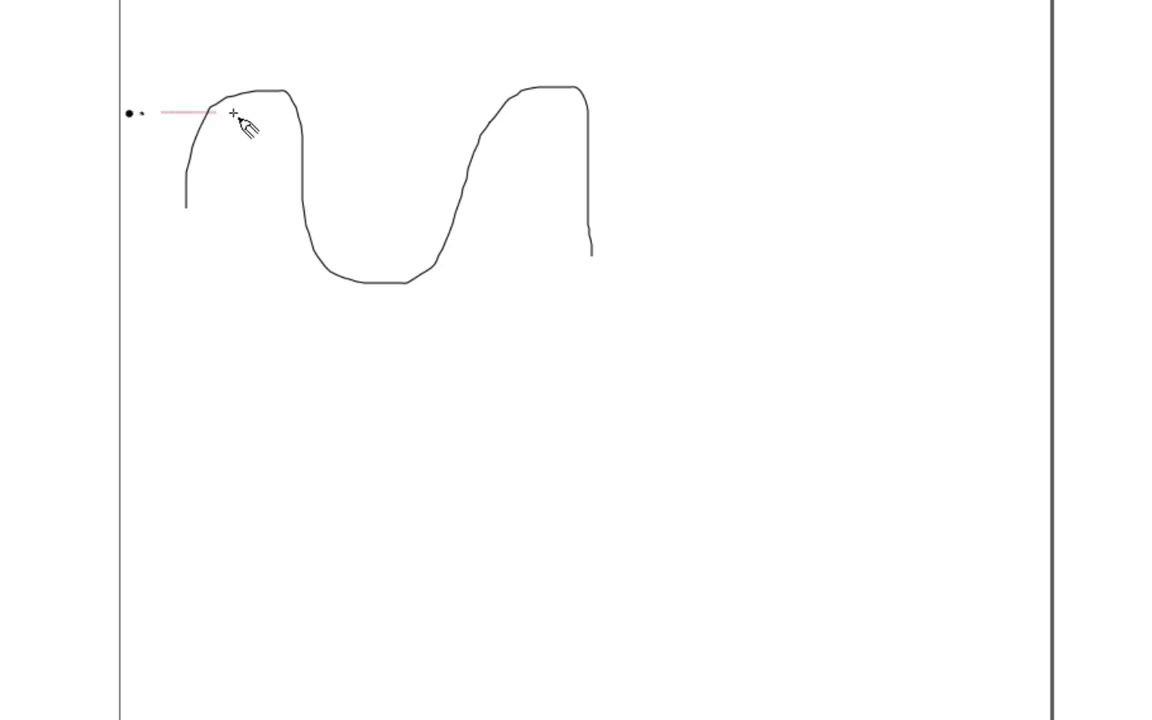
{"action": "left_click", "coordinate": [670, 112]}
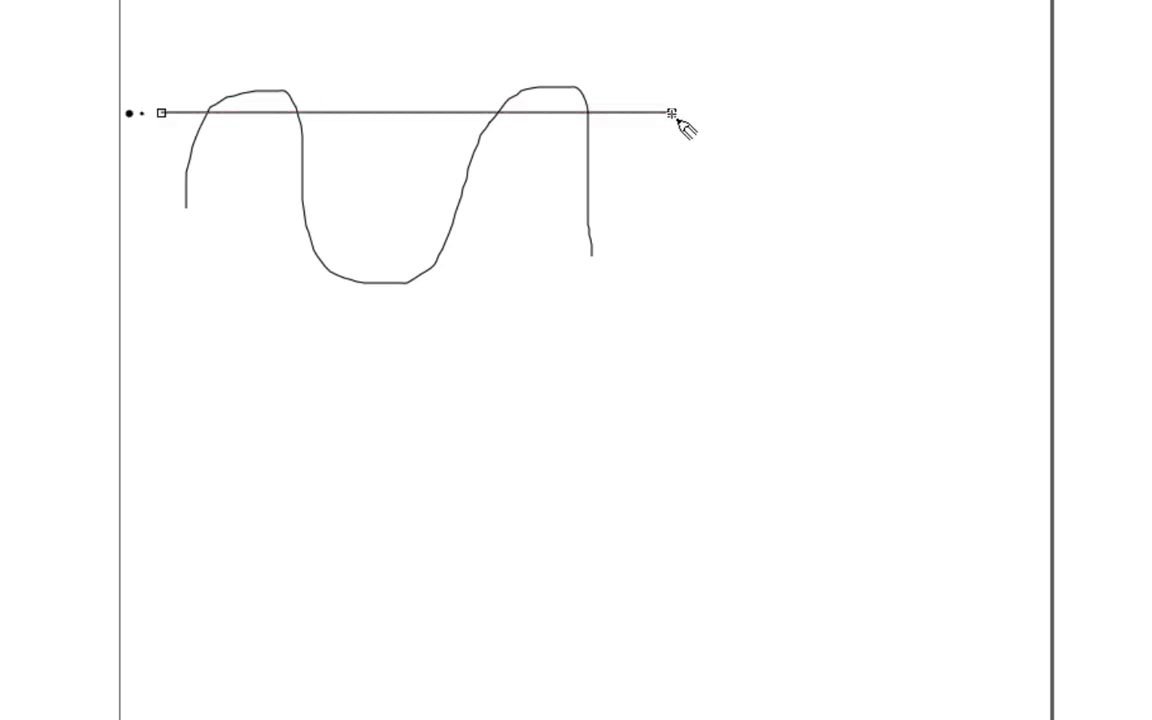
{"action": "left_click", "coordinate": [154, 243], "text": "ctrl"}
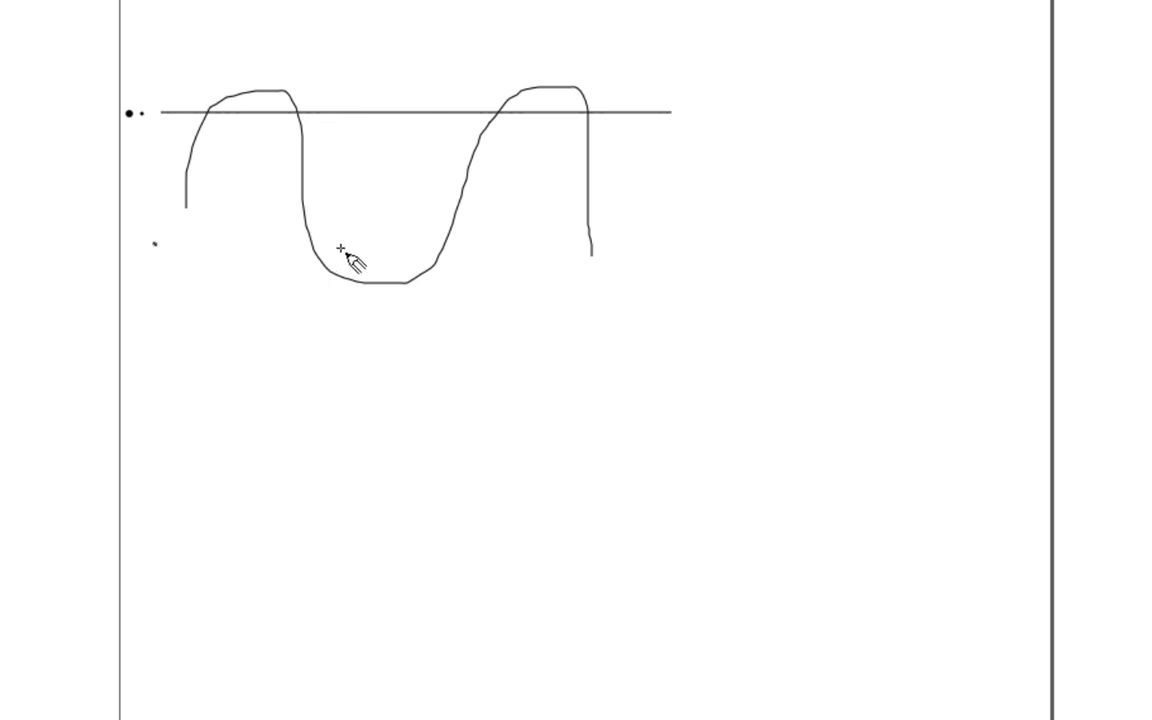
{"action": "left_click", "coordinate": [154, 243]}
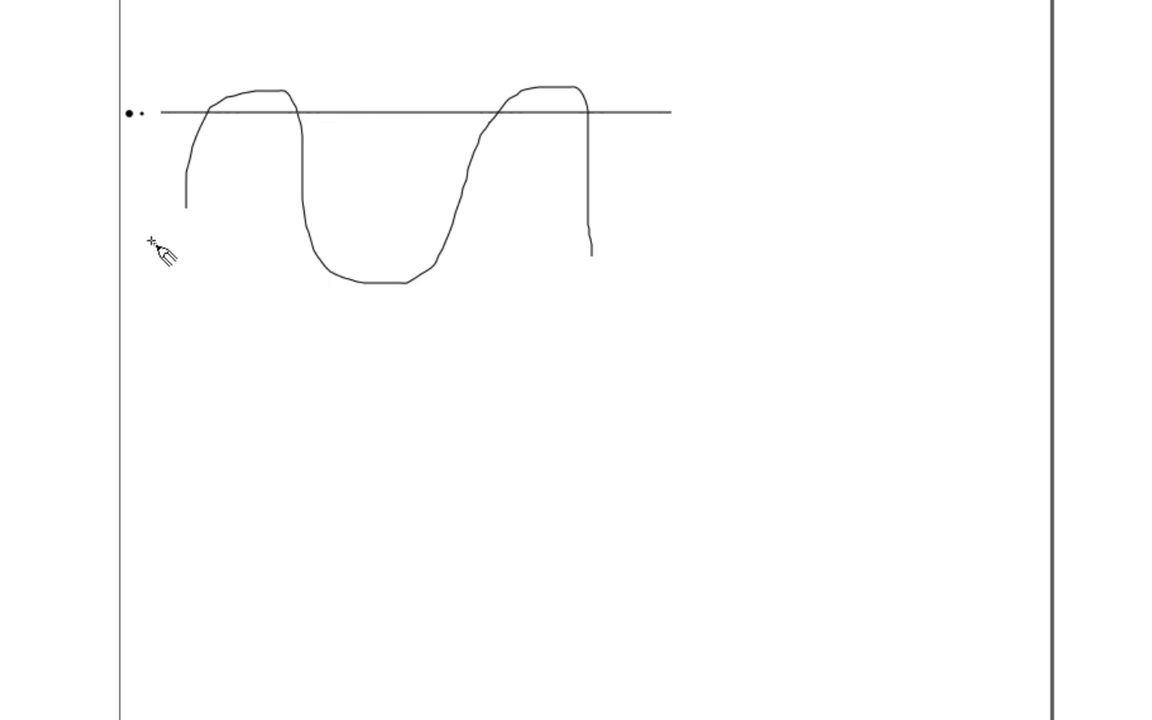
{"action": "left_click", "coordinate": [654, 242]}
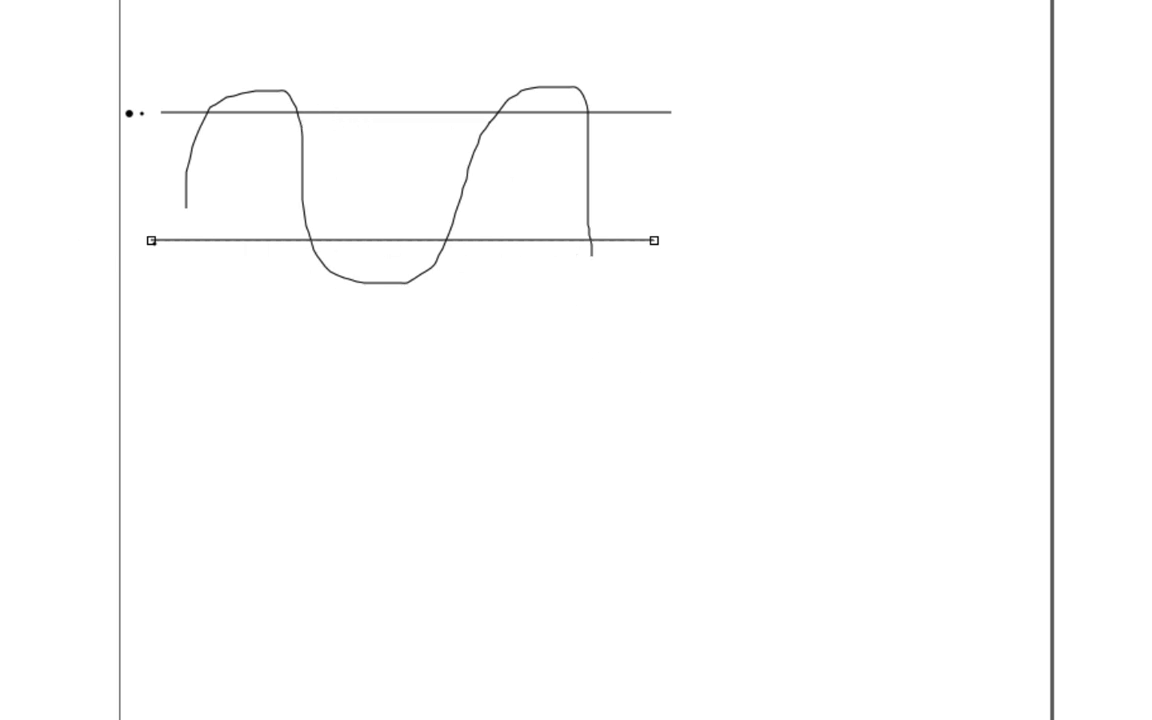
{"action": "key", "text": "Escape"}
Step: Draw a curved calligraphic arrow beside the wave, sweeping down toward the lower part of the page, and give it a solid black fill
{"action": "left_click_drag", "start_coordinate": [799, 415], "coordinate": [827, 463]}
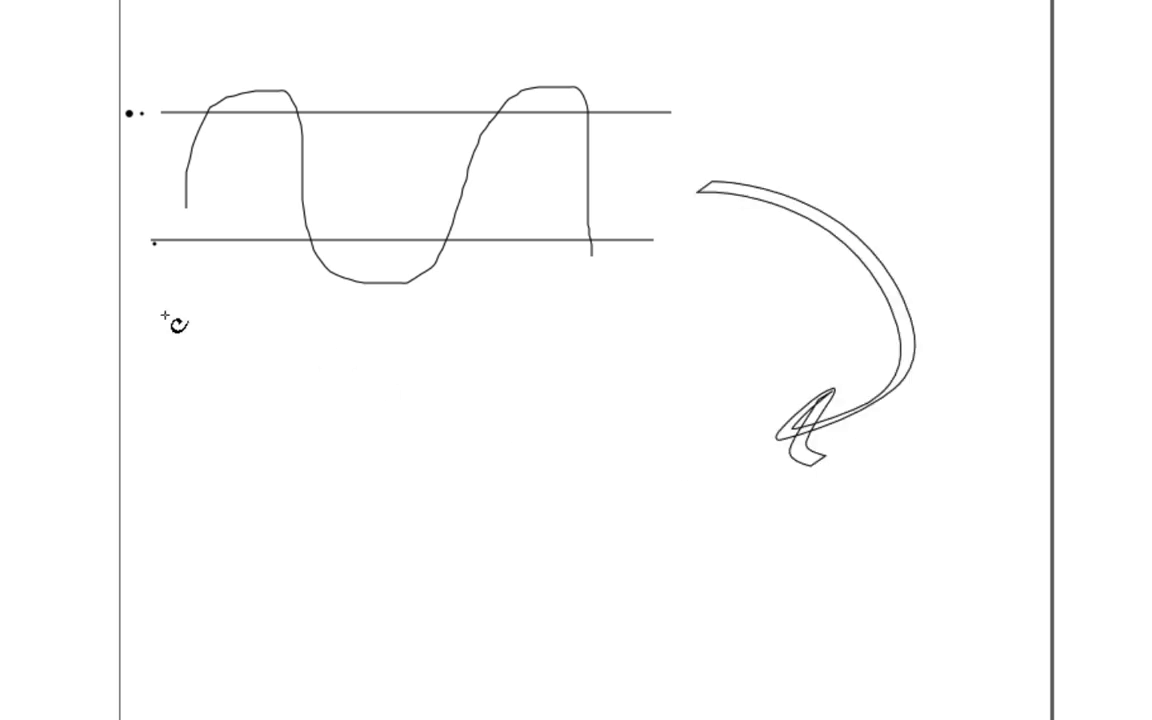
{"action": "key", "text": "F1"}
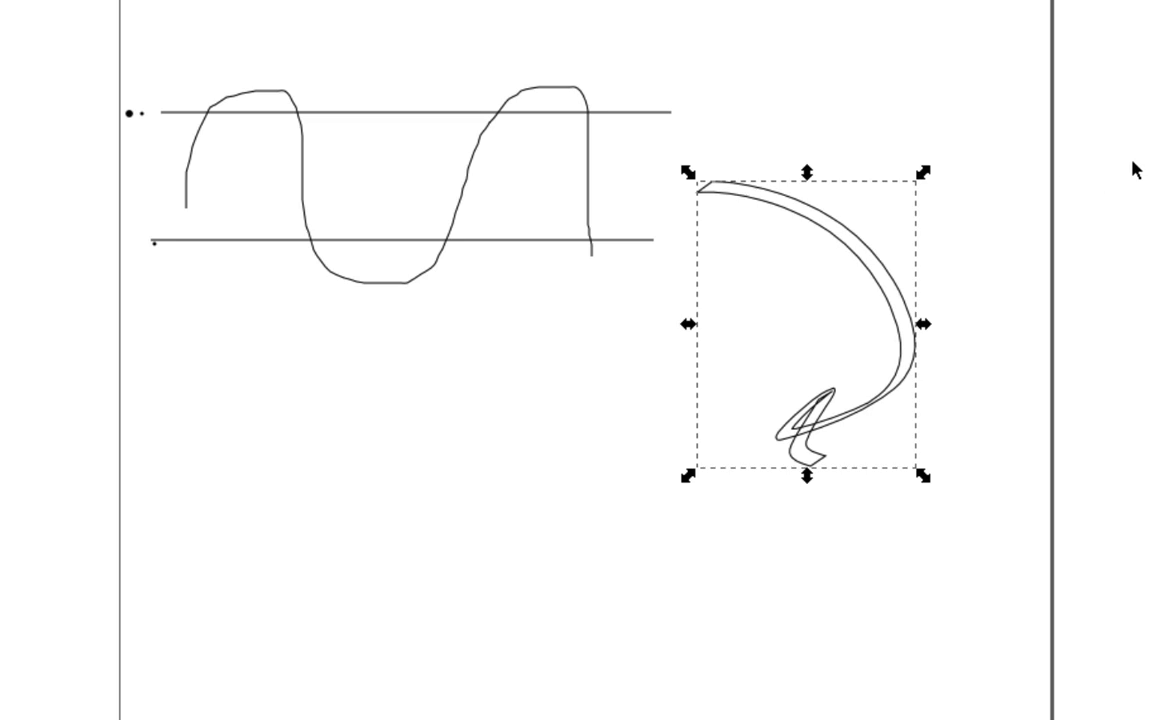
{"action": "key", "text": "ctrl+shift+f"}
{"action": "left_click", "coordinate": [1147, 70]}
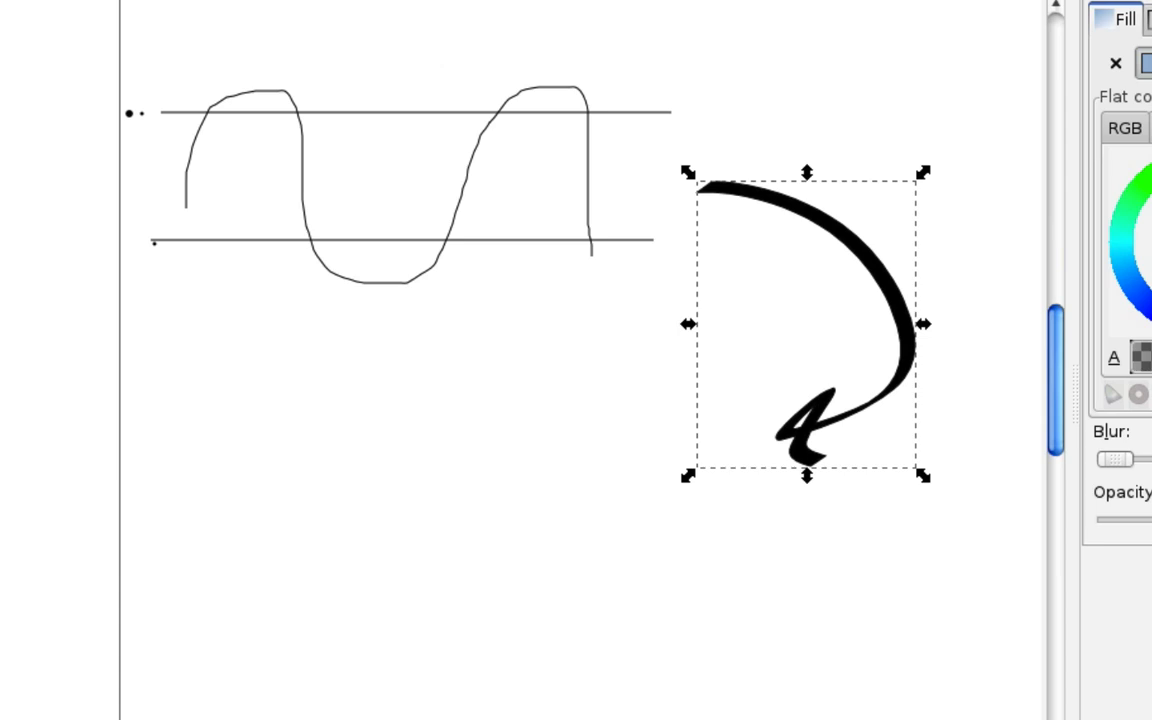
Step: Mark the wave parts beyond the limits with freehand braces, one beside the first crest and one beside the trough
{"action": "key", "text": "F6"}
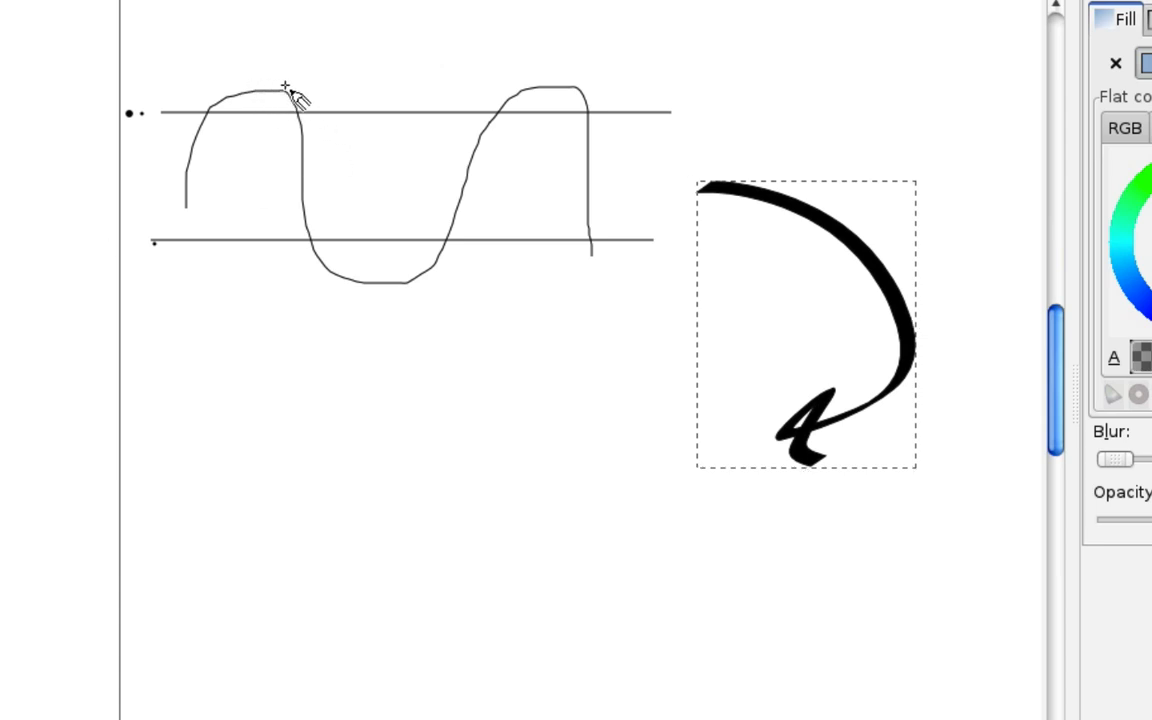
{"action": "mouse_move", "coordinate": [278, 85]}
{"action": "left_mouse_down"}
{"action": "mouse_move", "coordinate": [313, 86]}
{"action": "mouse_move", "coordinate": [323, 118]}
{"action": "left_mouse_up"}
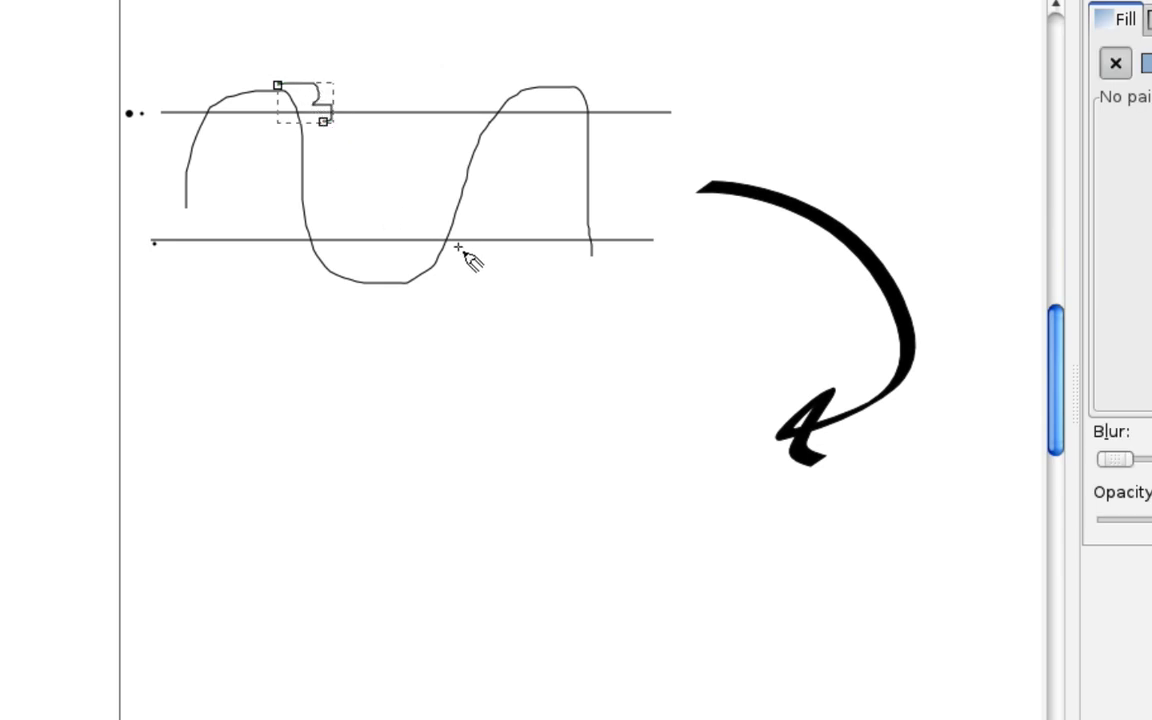
{"action": "left_click_drag", "start_coordinate": [457, 241], "coordinate": [445, 283]}
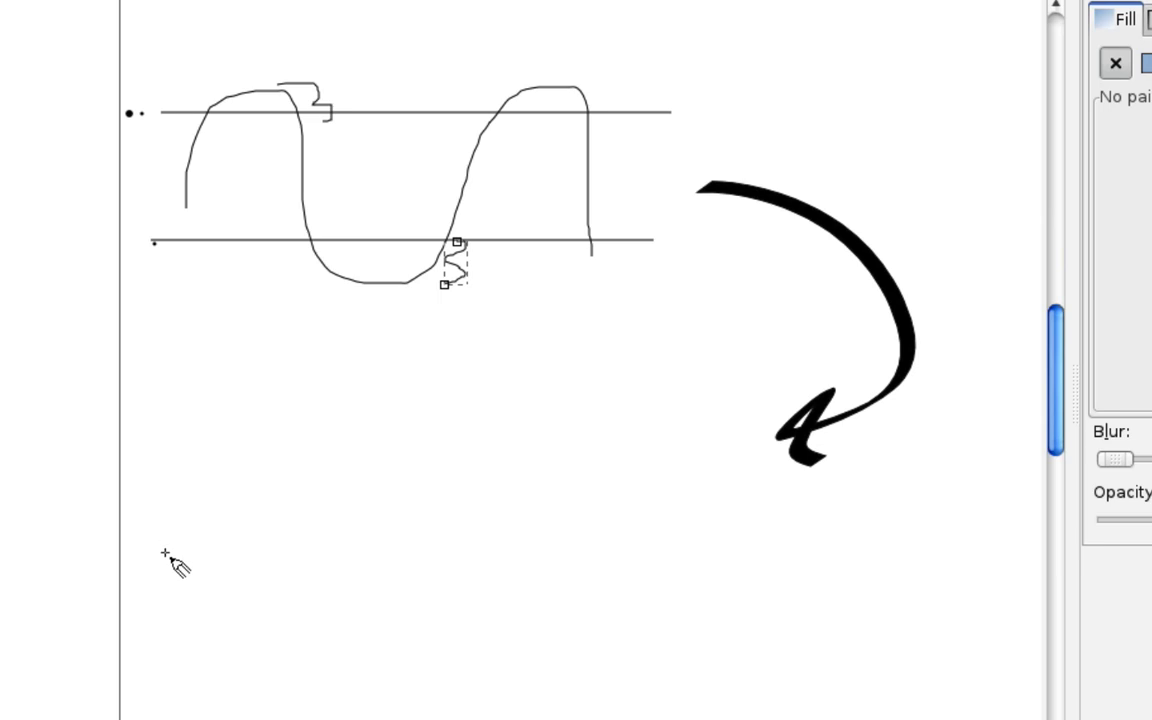
Step: Sketch a second, flatter wave on the lower page and enclose it between two horizontal lines above and below, leaving everything deselected
{"action": "mouse_move", "coordinate": [146, 532]}
{"action": "left_mouse_down"}
{"action": "mouse_move", "coordinate": [247, 465]}
{"action": "mouse_move", "coordinate": [352, 586]}
{"action": "mouse_move", "coordinate": [442, 532]}
{"action": "mouse_move", "coordinate": [576, 478]}
{"action": "mouse_move", "coordinate": [612, 582]}
{"action": "left_mouse_up"}
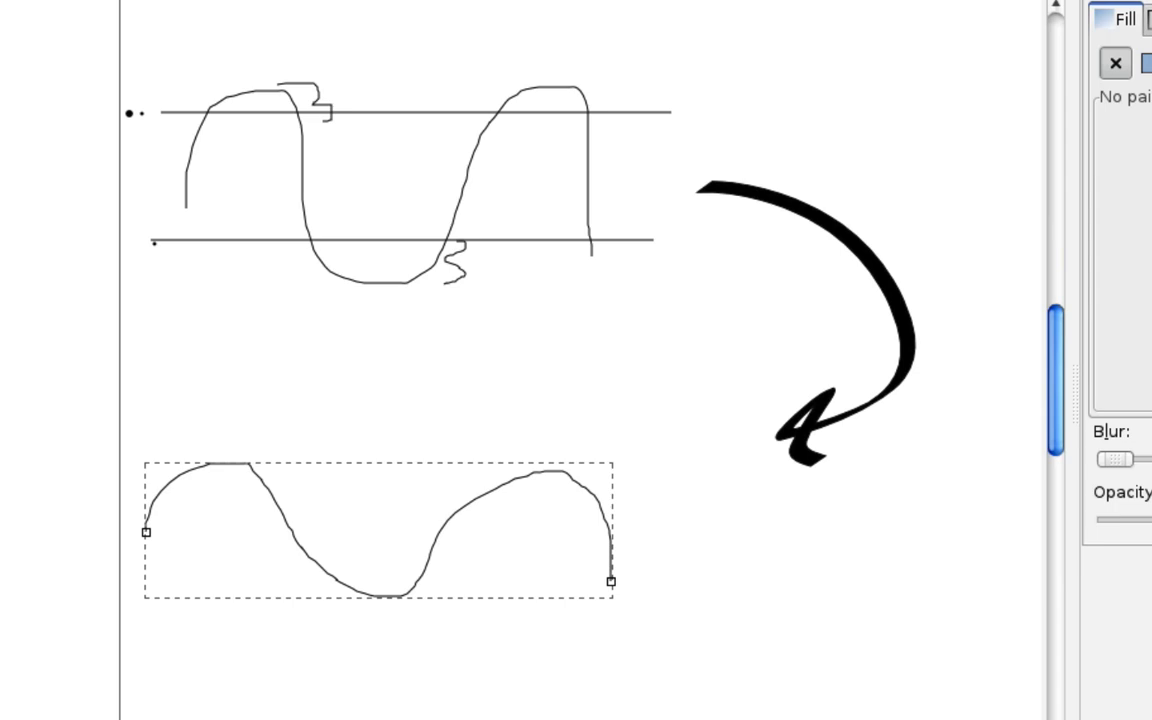
{"action": "left_click", "coordinate": [127, 462]}
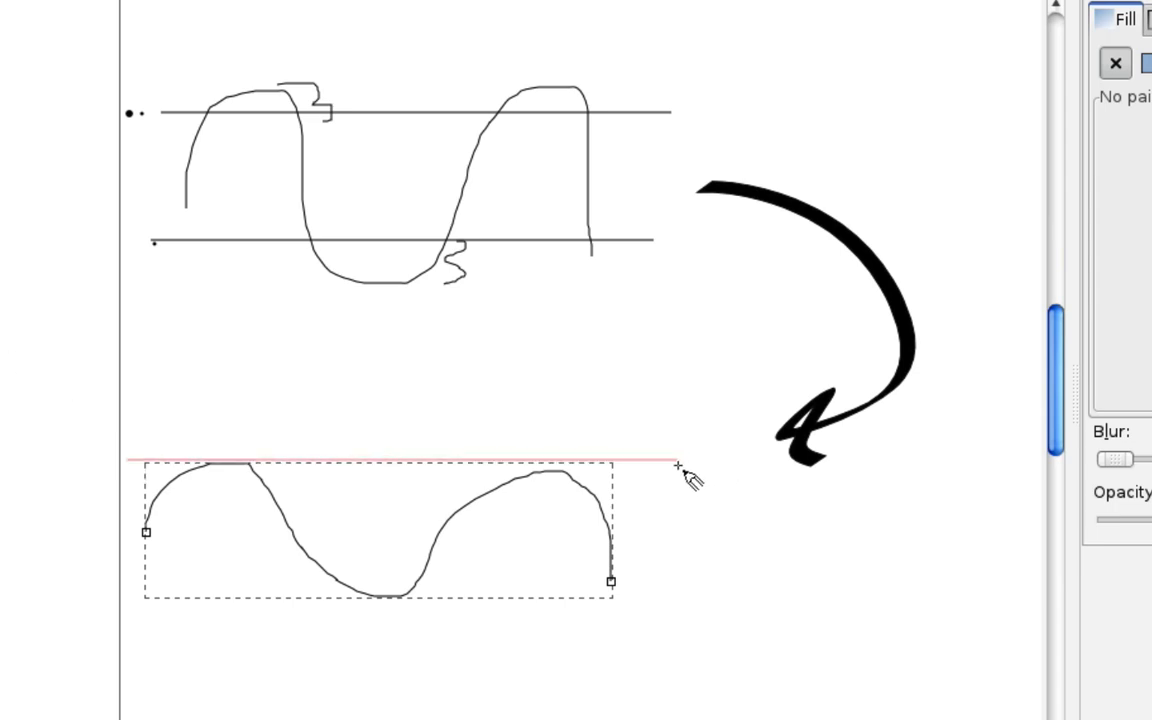
{"action": "left_click", "coordinate": [678, 462]}
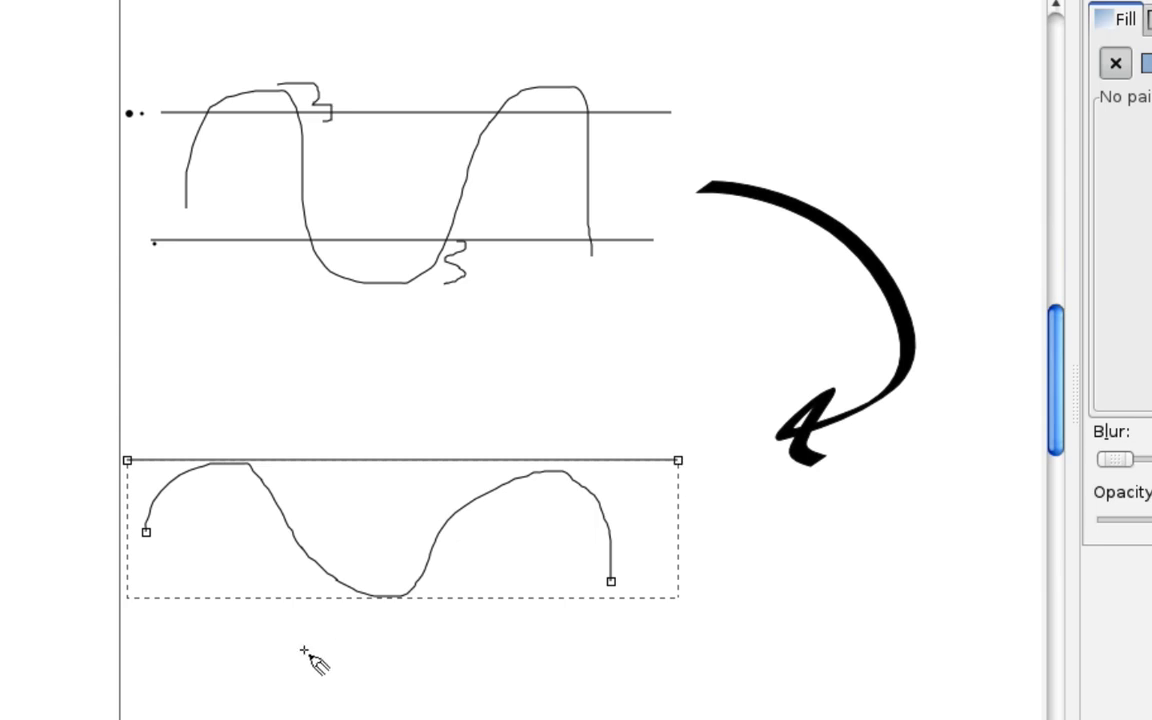
{"action": "left_click", "coordinate": [123, 602]}
{"action": "left_click", "coordinate": [678, 602]}
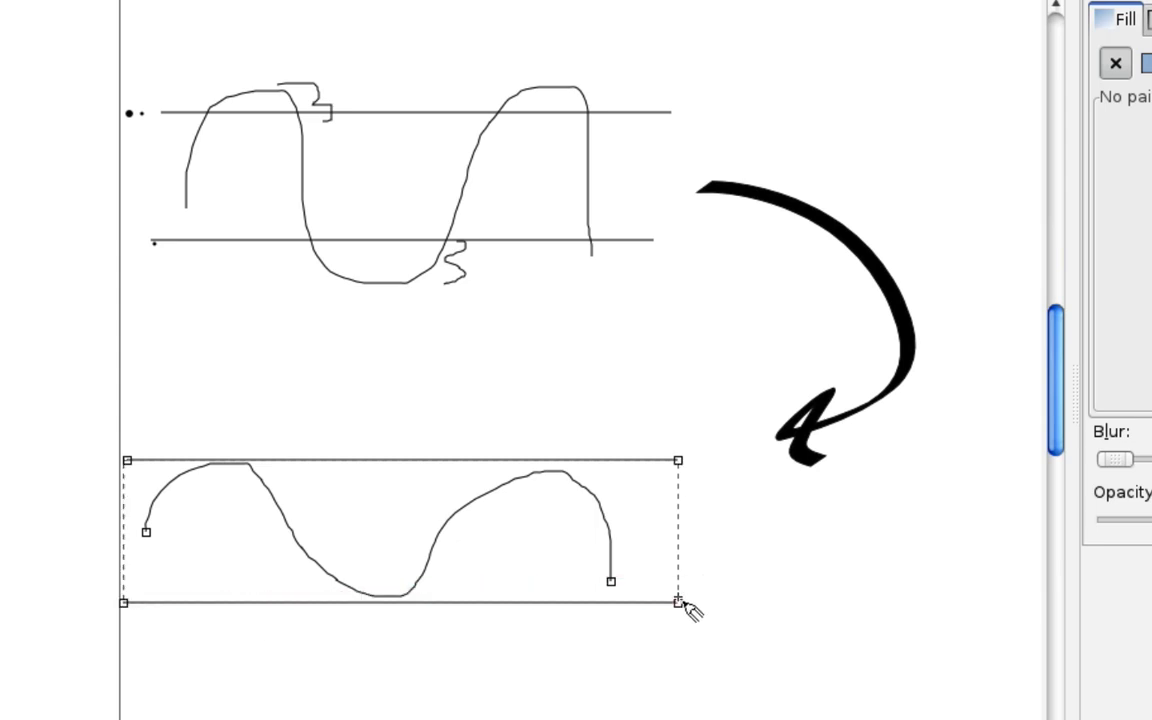
{"action": "key", "text": "F1"}
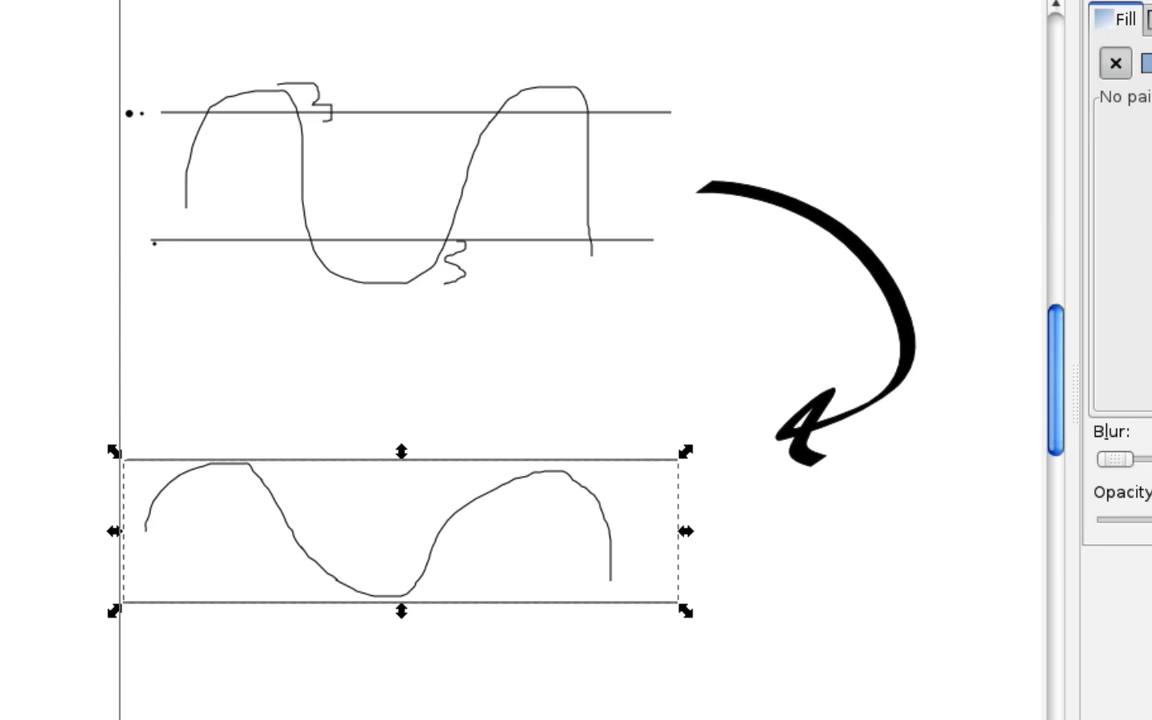
{"action": "left_click", "coordinate": [527, 315]}
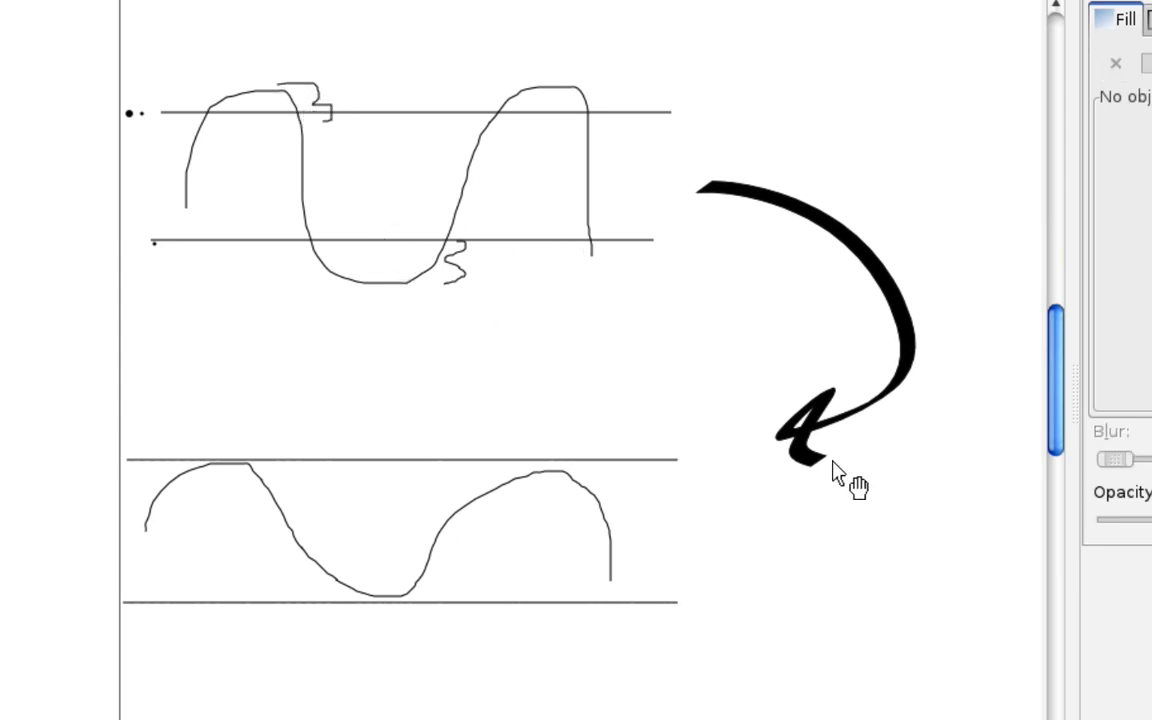
Step: Switch to Max and raise the gain~ slider to hear the feedback loop running through omx.peaklim~
{"action": "key", "text": "super+Tab"}
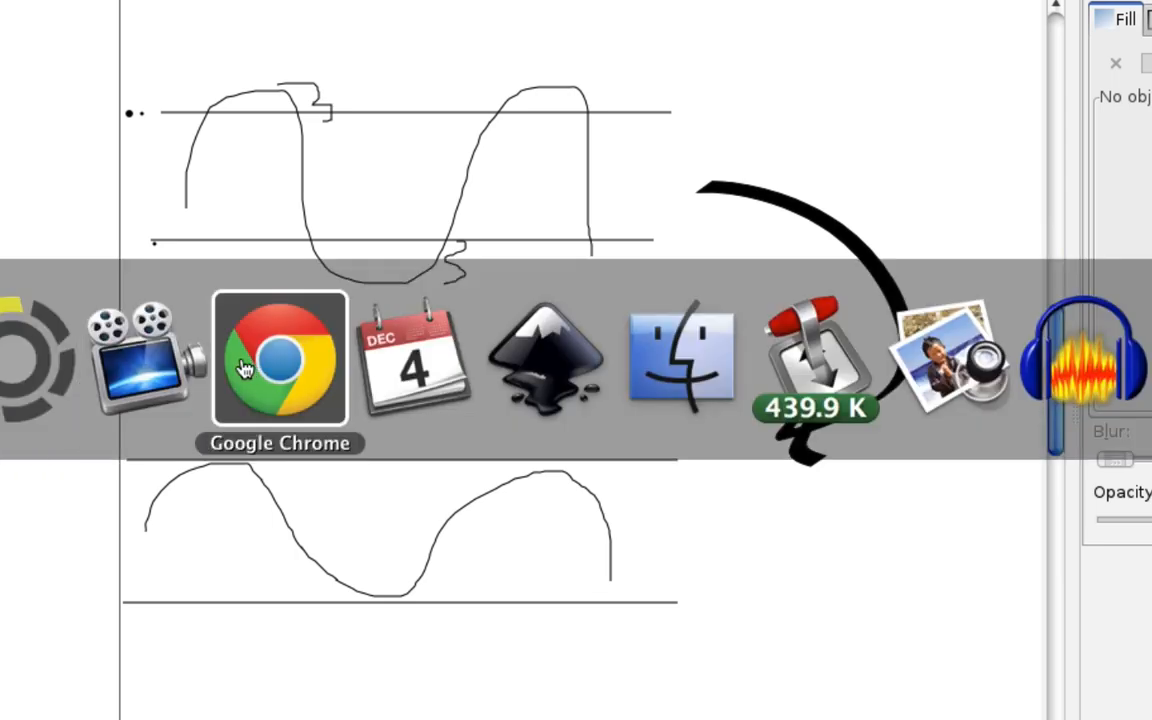
{"action": "left_click", "coordinate": [38, 360]}
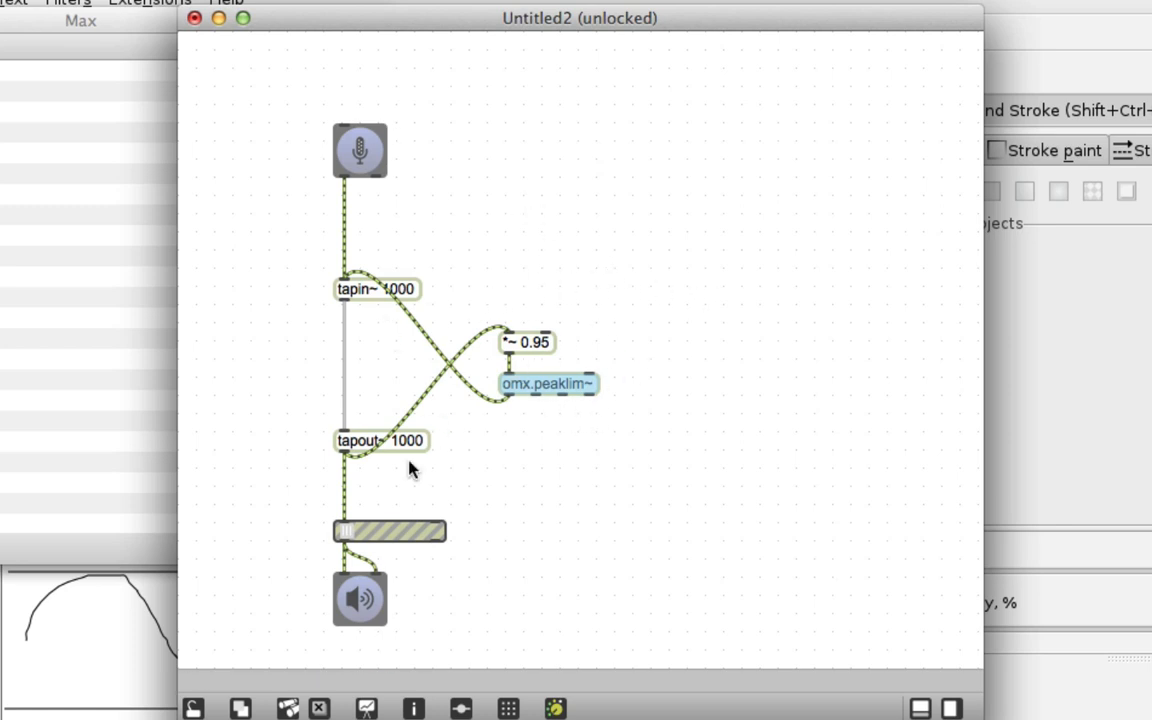
{"action": "left_click", "coordinate": [405, 533]}
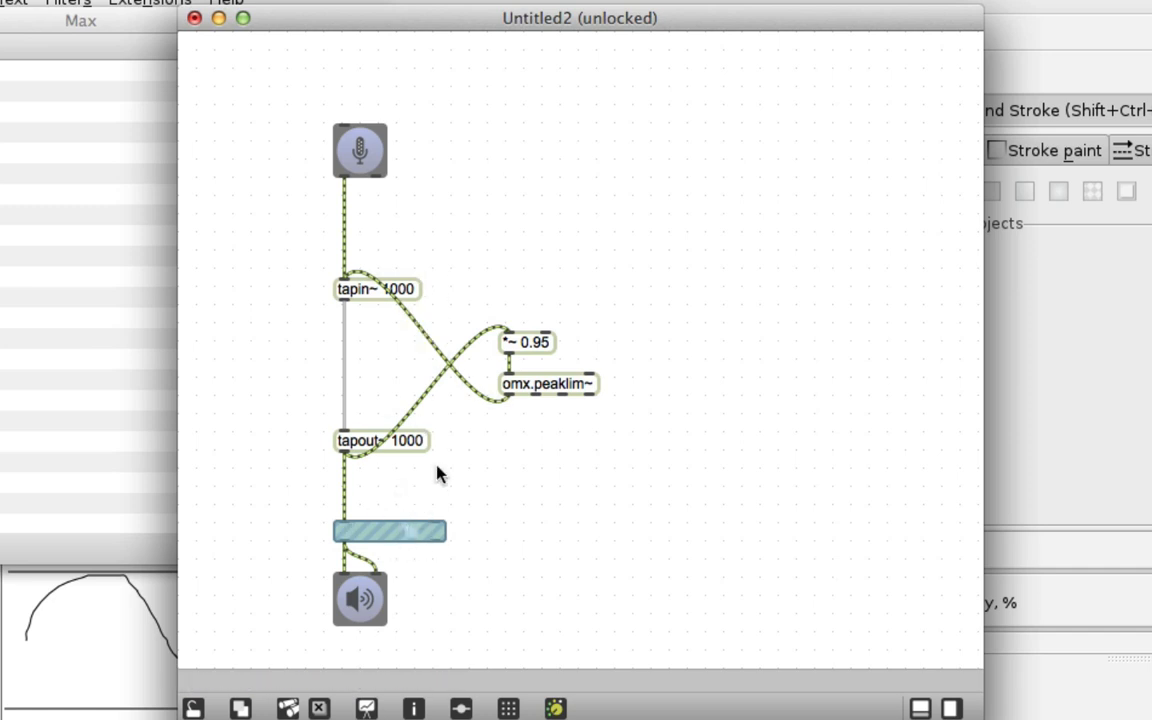
Step: Add a float number box wired to the right inlet of *~ 0.95, lock the patch and set the box to 10
{"action": "left_click", "coordinate": [524, 342]}
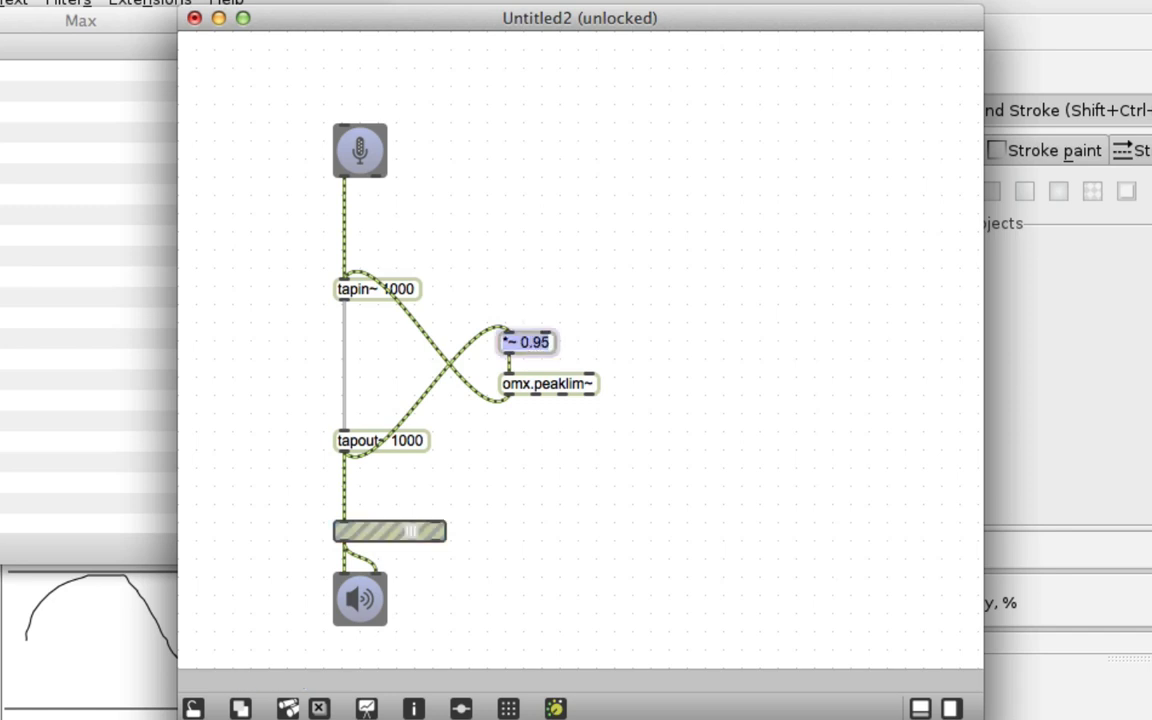
{"action": "key", "text": "f"}
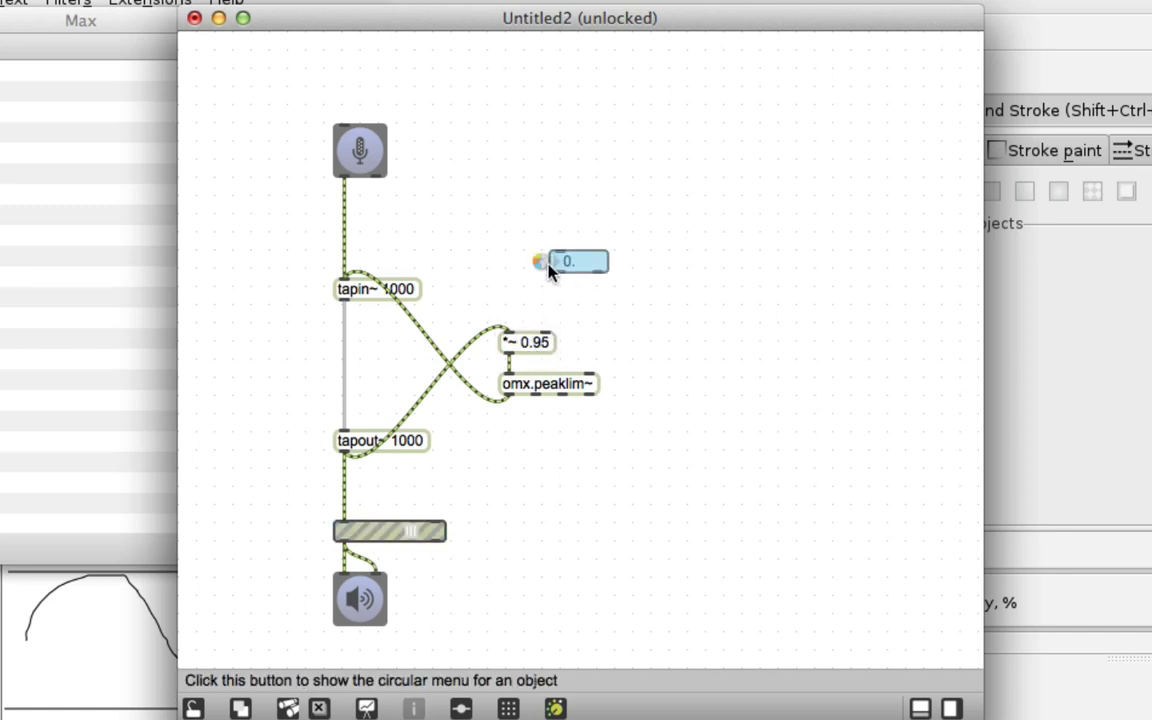
{"action": "mouse_move", "coordinate": [560, 272]}
{"action": "left_mouse_down"}
{"action": "mouse_move", "coordinate": [515, 338]}
{"action": "mouse_move", "coordinate": [586, 276]}
{"action": "mouse_move", "coordinate": [581, 300]}
{"action": "mouse_move", "coordinate": [578, 287]}
{"action": "left_mouse_up"}
{"action": "key", "text": "super+e"}
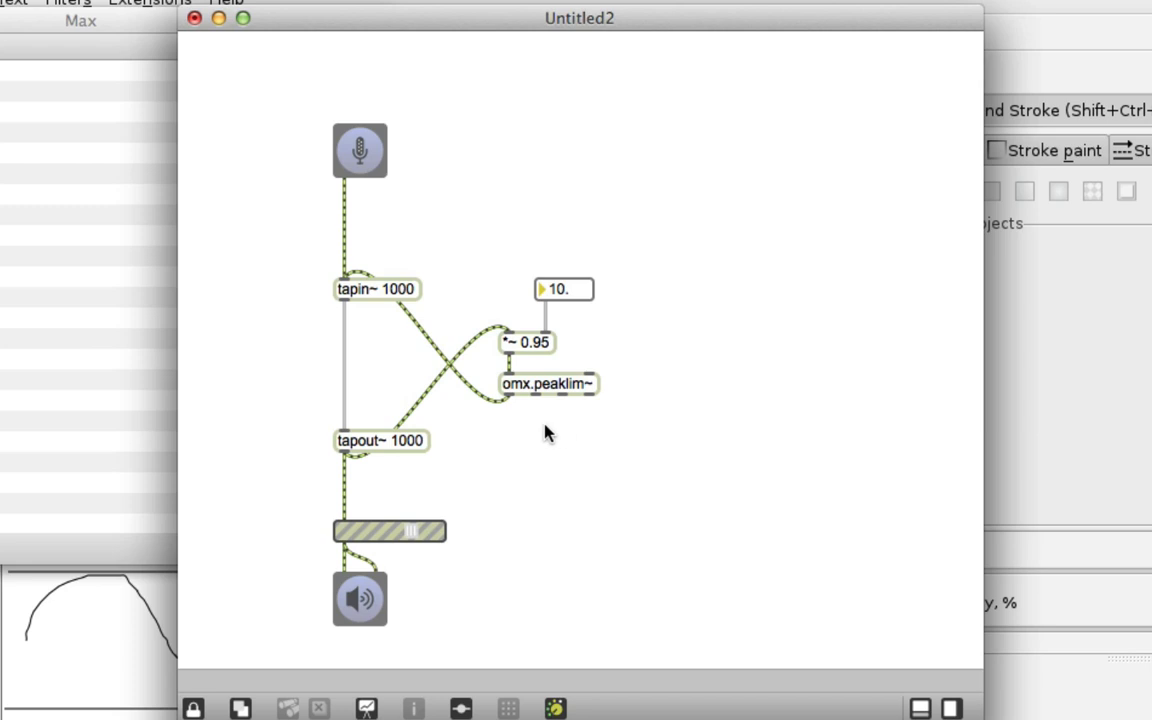
Step: Add a float number box wired to the tapout~ inlet, lock the patch and set the delay time to 25
{"action": "key", "text": "super+e"}
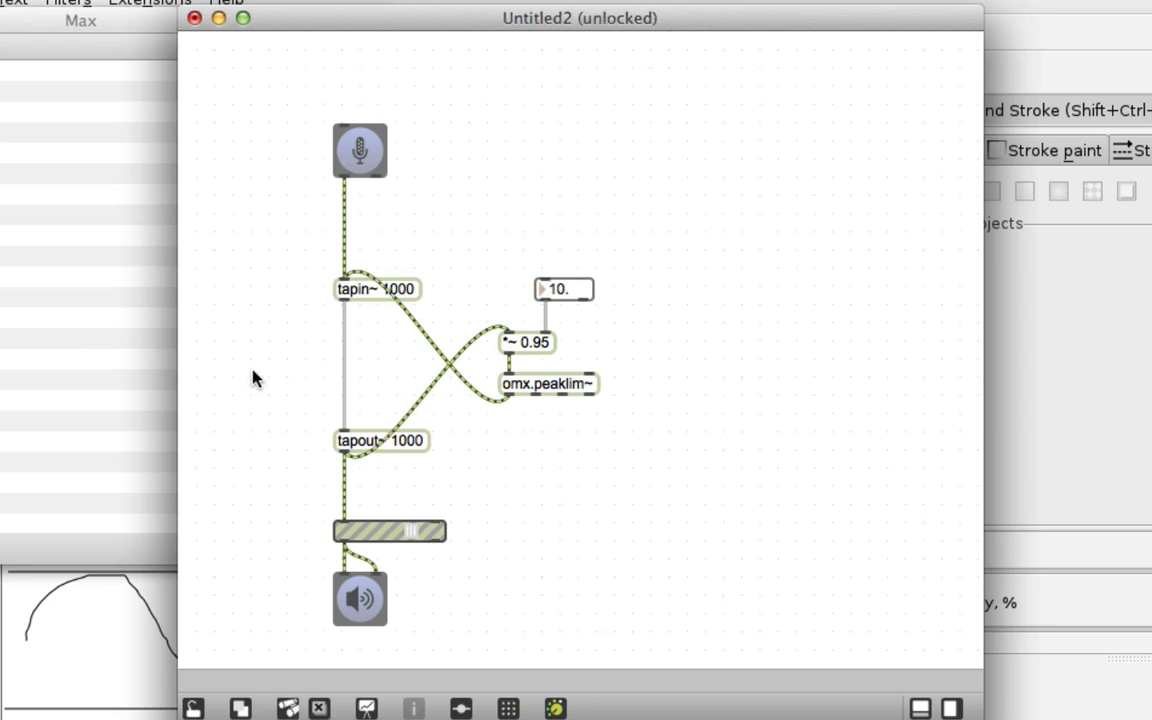
{"action": "key", "text": "n"}
{"action": "left_click_drag", "start_coordinate": [247, 392], "coordinate": [278, 385]}
{"action": "key", "text": "super+e"}
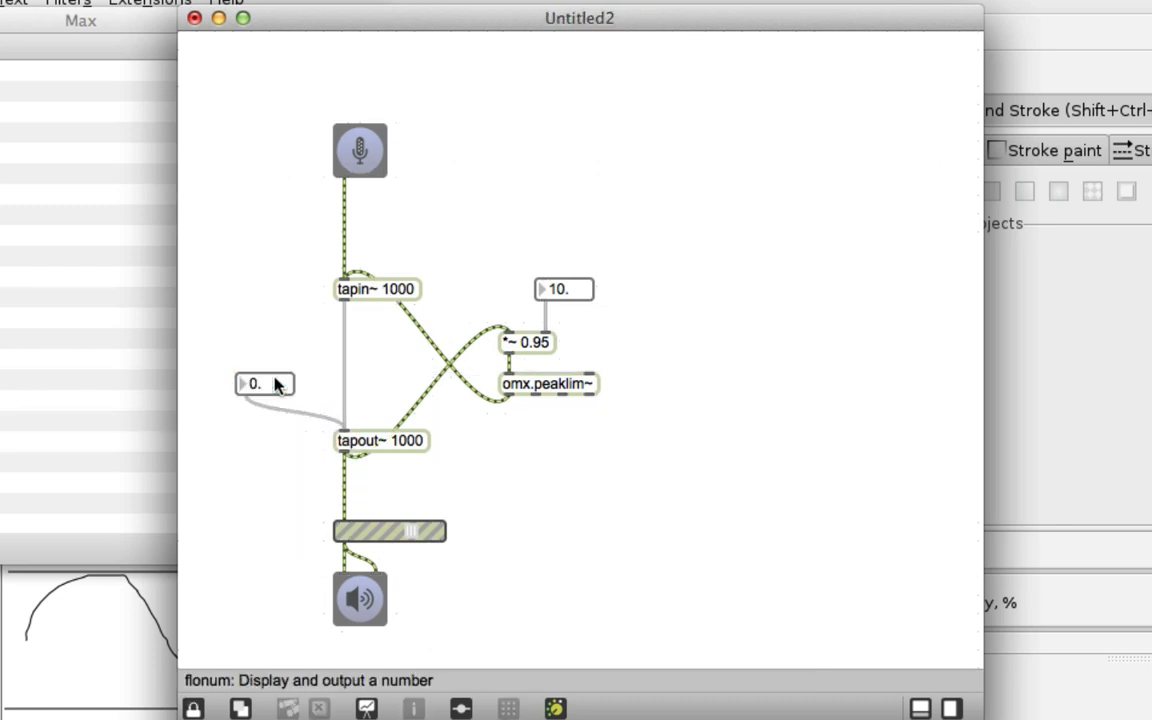
{"action": "left_click", "coordinate": [278, 385]}
{"action": "type", "text": "25"}
{"action": "key", "text": "Return"}
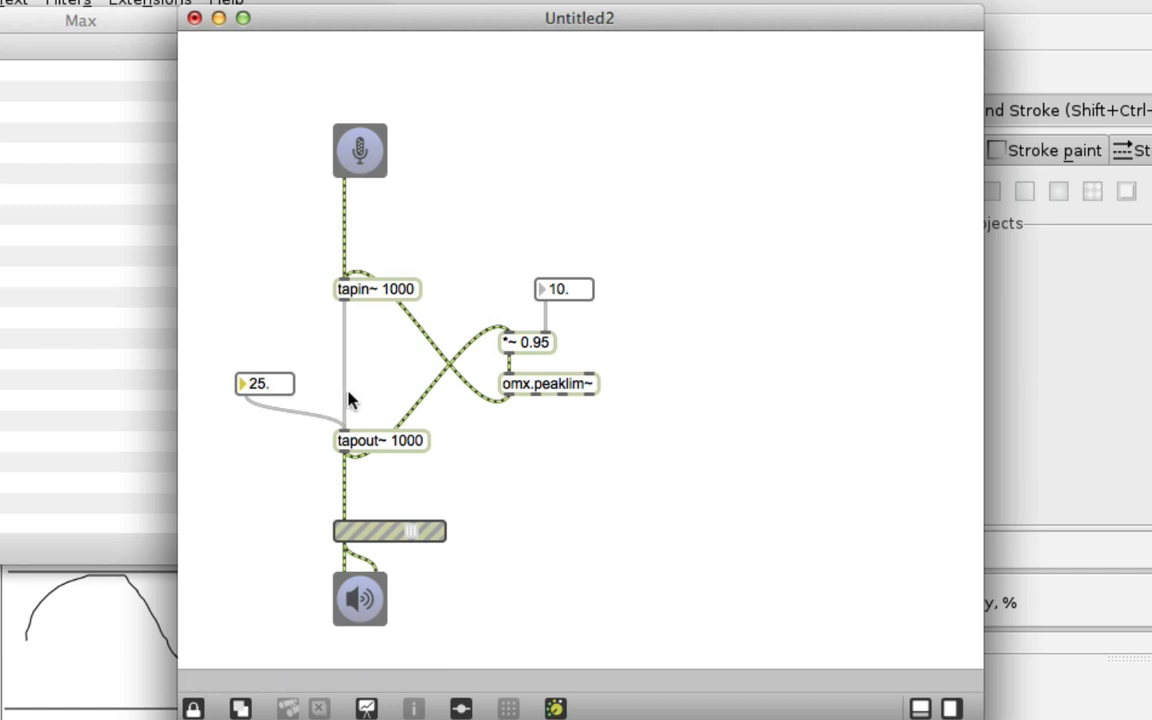
Step: Test the short delay by moving the gain~ slider down and up, set the delay time to 26, and lower the gain
{"action": "left_click", "coordinate": [357, 533]}
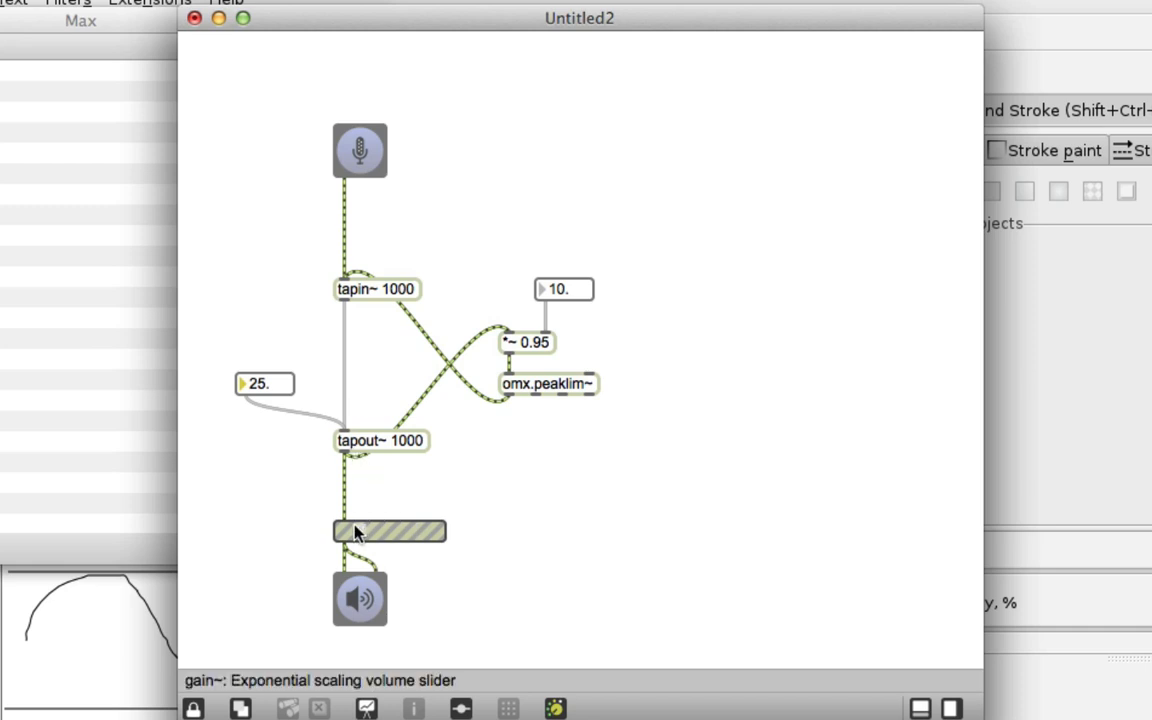
{"action": "left_click_drag", "start_coordinate": [355, 528], "coordinate": [360, 530]}
{"action": "left_click_drag", "start_coordinate": [363, 530], "coordinate": [418, 529]}
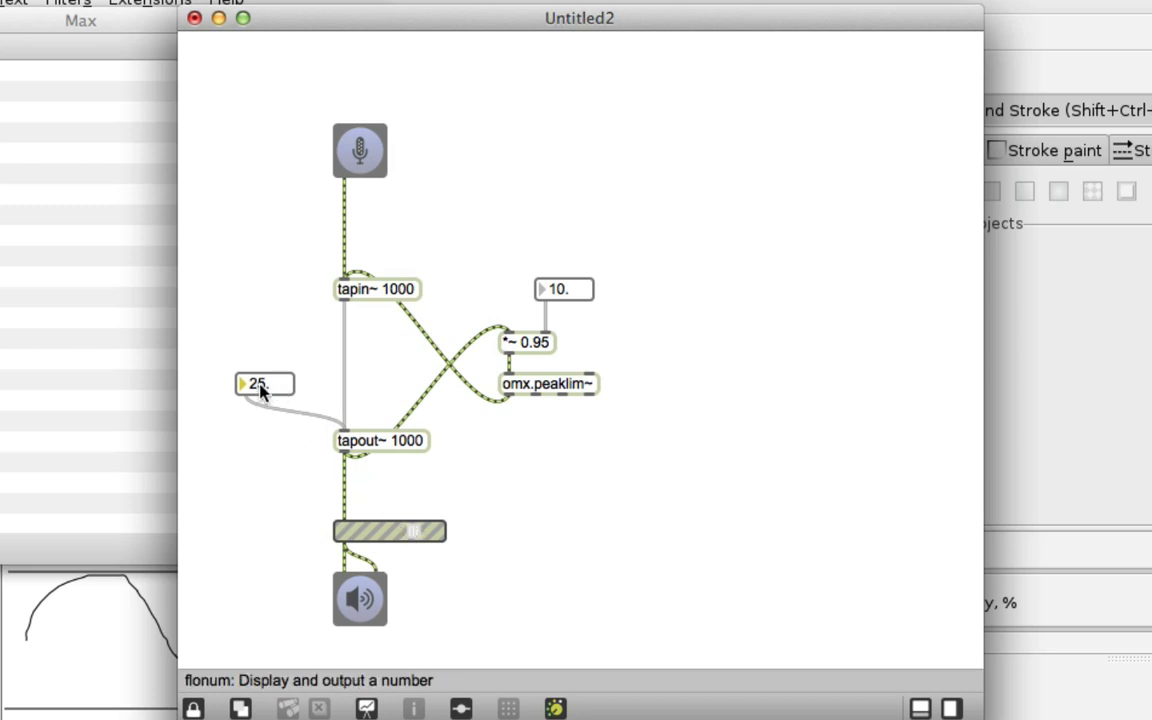
{"action": "mouse_move", "coordinate": [263, 389]}
{"action": "left_mouse_down"}
{"action": "mouse_move", "coordinate": [263, 402]}
{"action": "mouse_move", "coordinate": [263, 376]}
{"action": "left_mouse_up"}
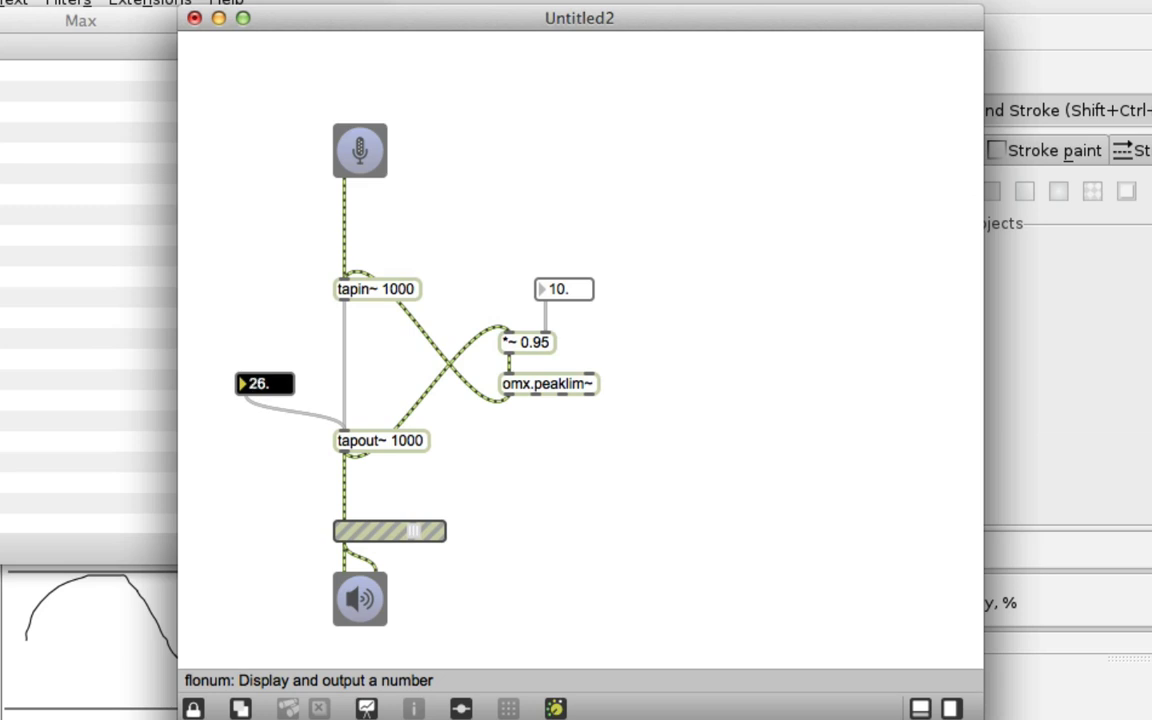
{"action": "left_click", "coordinate": [360, 531]}
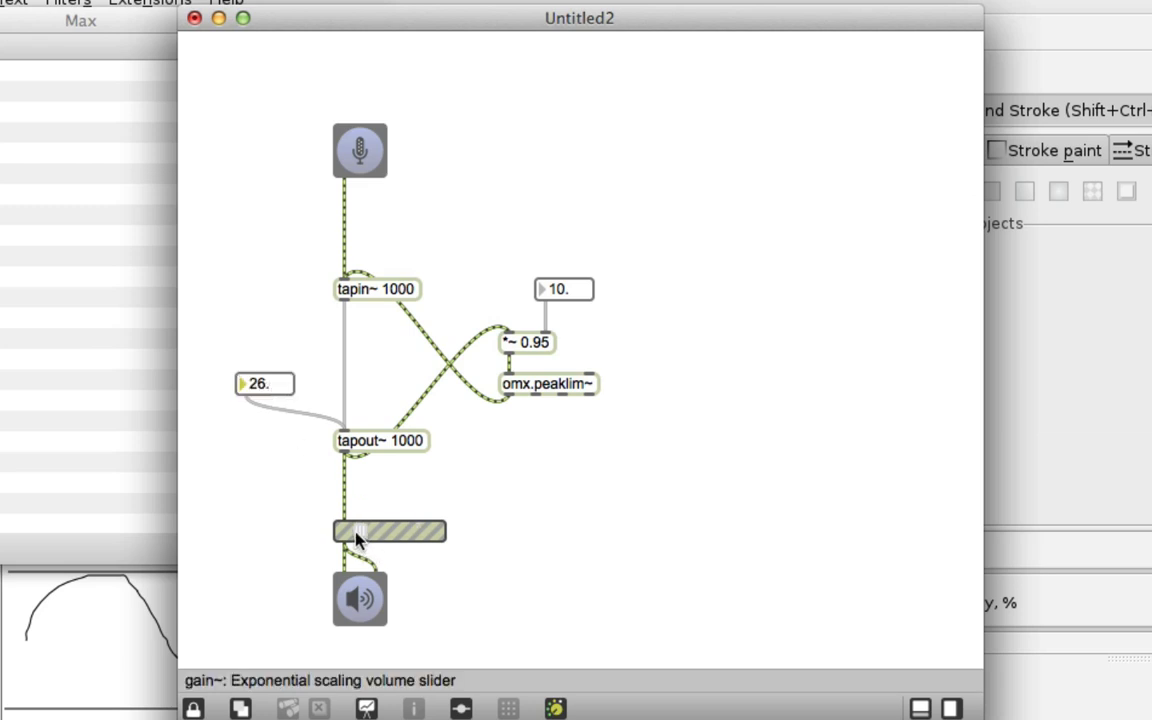
Step: Reduce the feedback multiplier feeding *~ 0.95 to 2 while listening with the gain~ slider raised, and turn the gain back down
{"action": "left_click_drag", "start_coordinate": [569, 290], "coordinate": [569, 296]}
{"action": "left_click", "coordinate": [411, 532]}
{"action": "left_click_drag", "start_coordinate": [567, 293], "coordinate": [567, 297]}
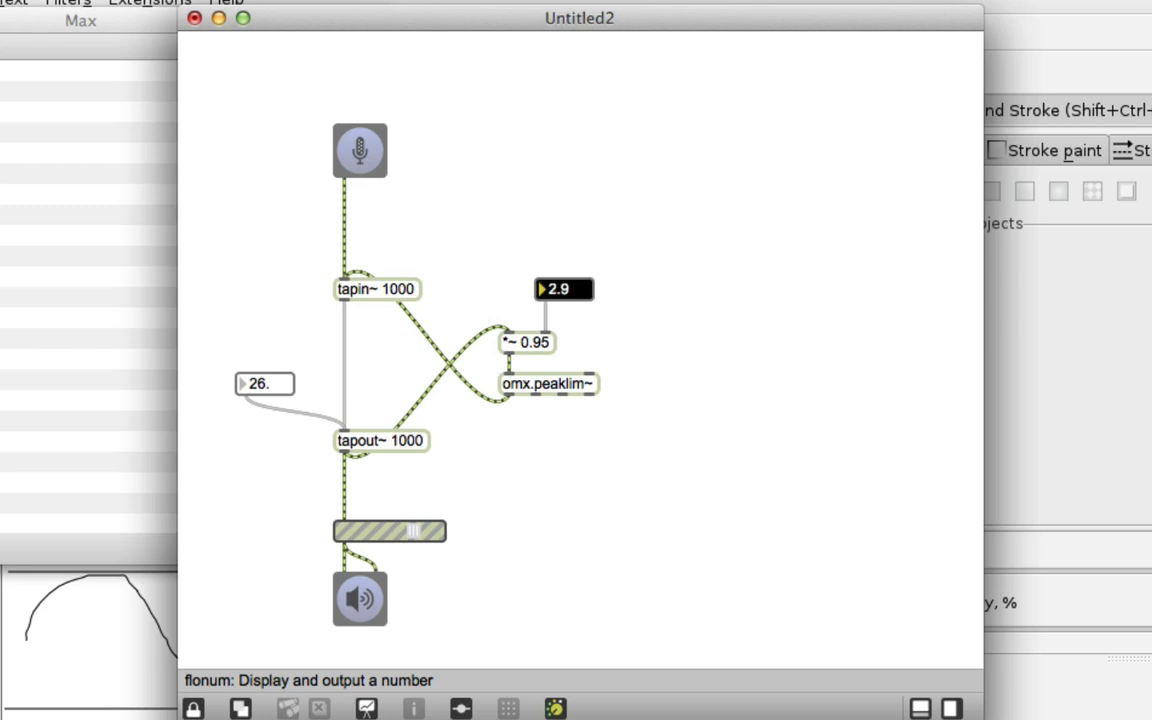
{"action": "left_click_drag", "start_coordinate": [567, 322], "coordinate": [567, 323]}
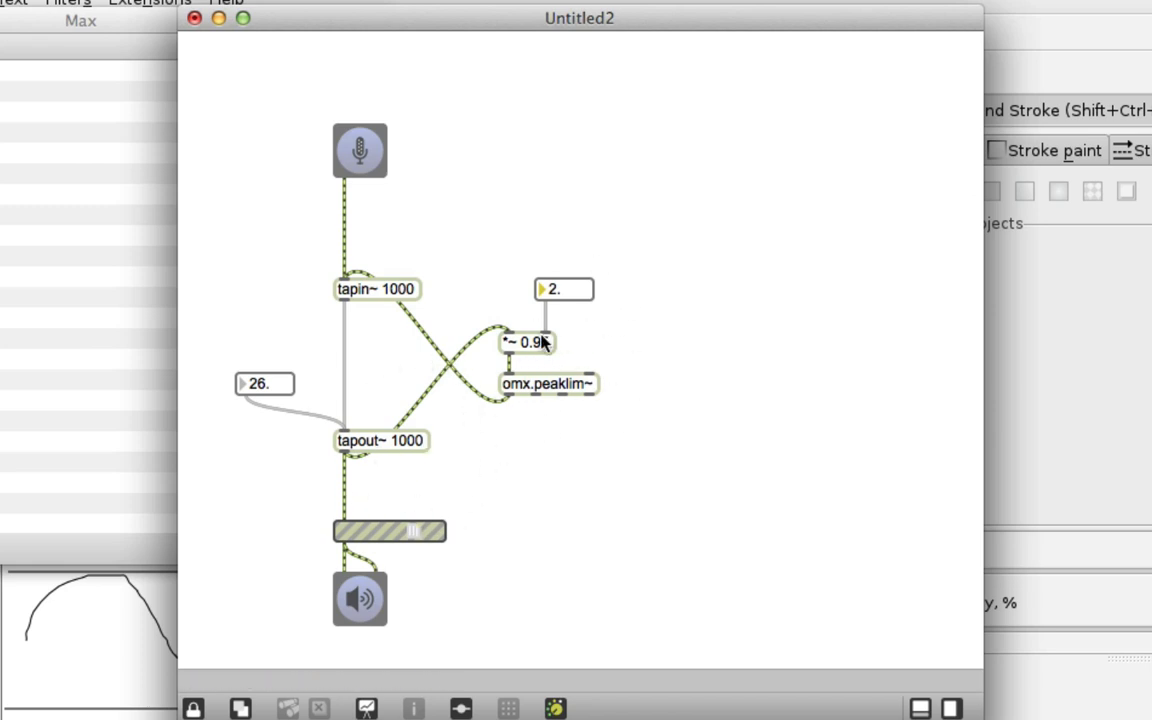
{"action": "left_click", "coordinate": [353, 531]}
Step: Unlock the patch, move omx.peaklim~ slightly down, and add an empty object box beside it
{"action": "key", "text": "super+e"}
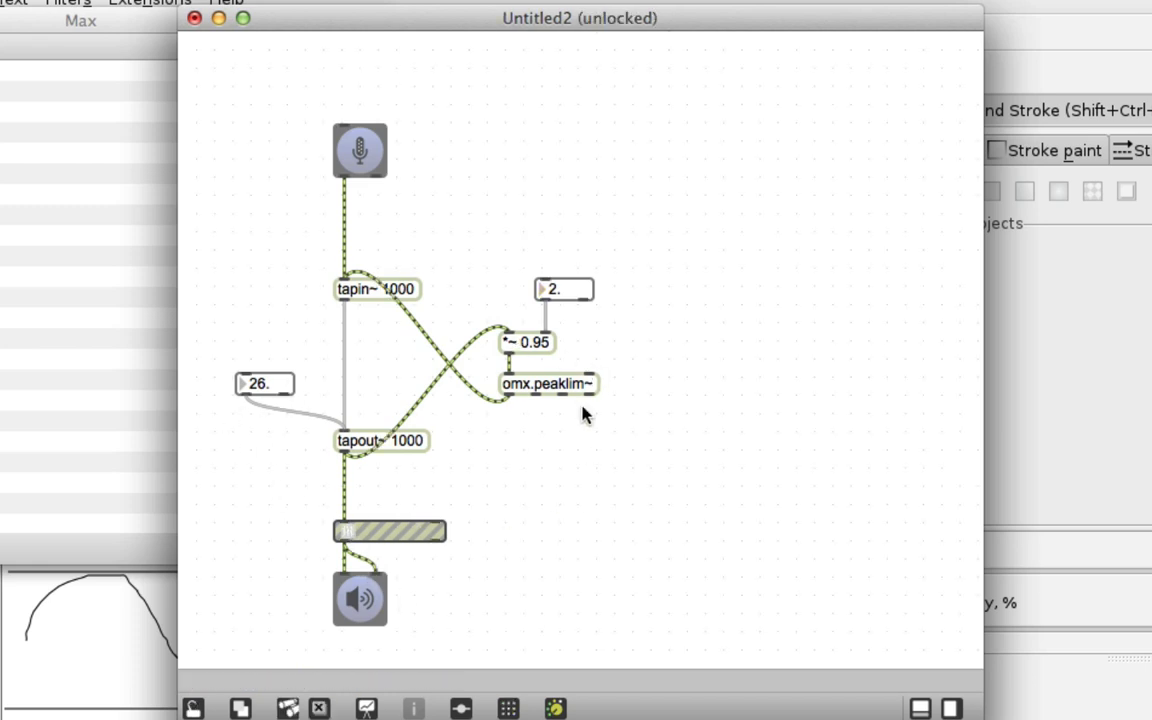
{"action": "left_click_drag", "start_coordinate": [547, 389], "coordinate": [545, 403]}
{"action": "left_click", "coordinate": [663, 404]}
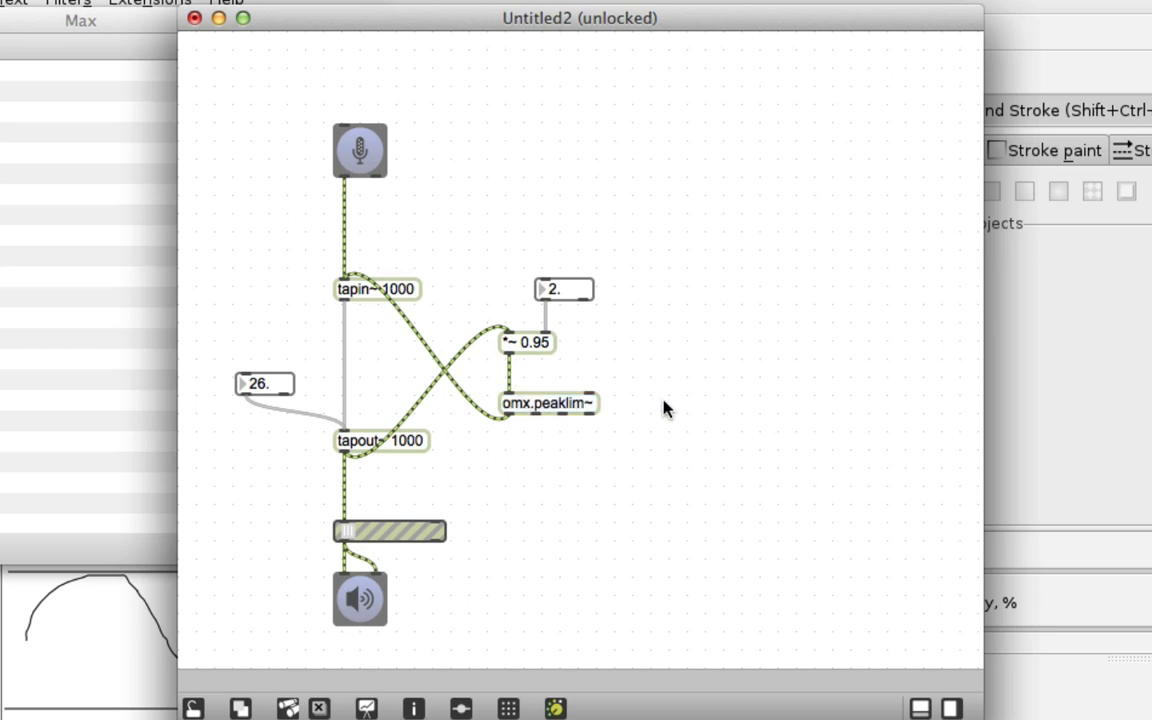
{"action": "type", "text": "n"}
{"action": "type", "text": "switch"}
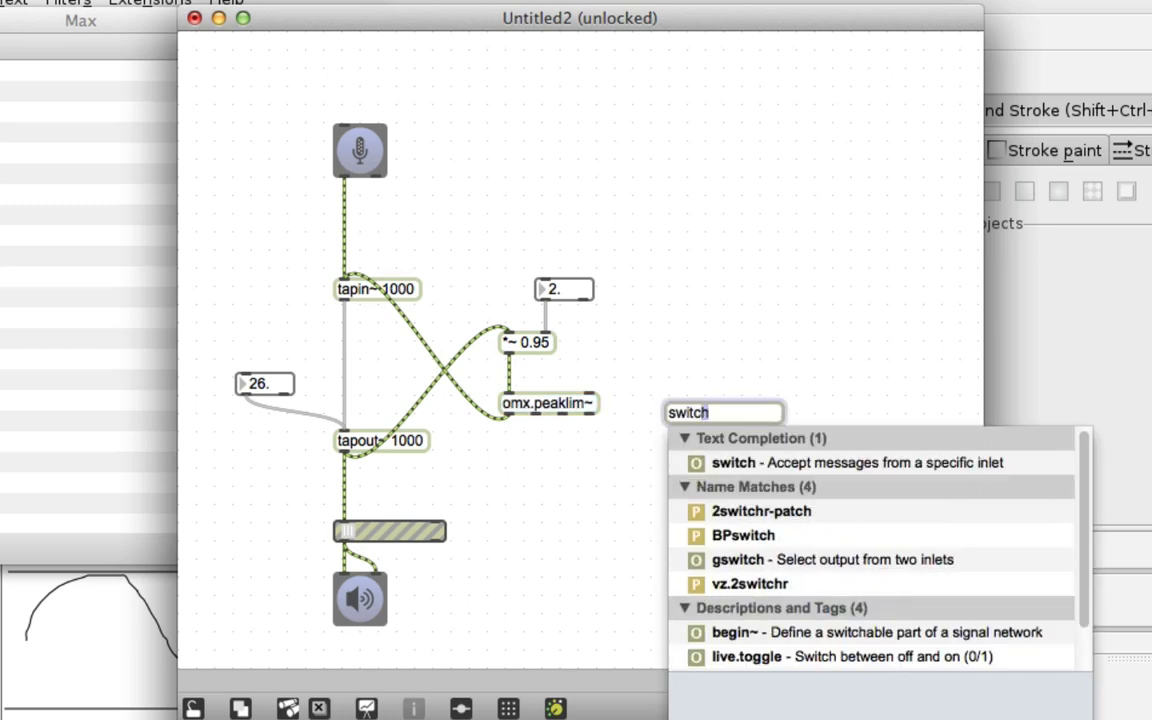
{"action": "type", "text": "~"}
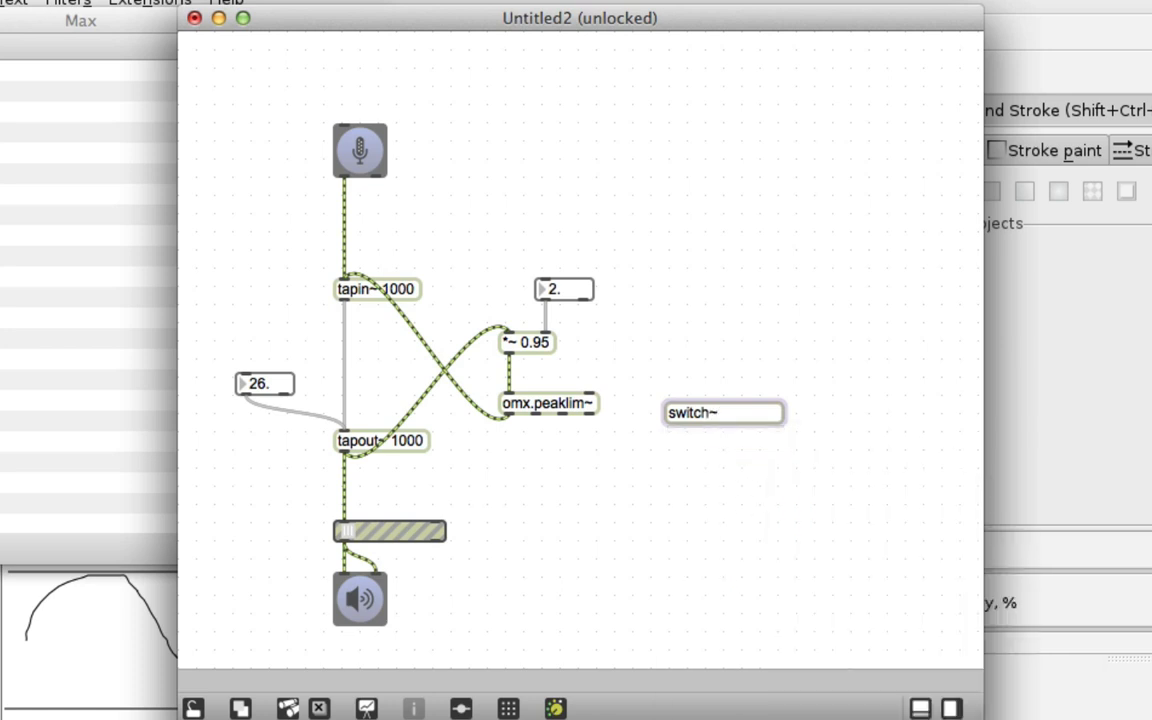
{"action": "key", "text": "BackSpace"}
{"action": "key", "text": "BackSpace"}
{"action": "key", "text": "BackSpace"}
{"action": "key", "text": "BackSpace"}
{"action": "key", "text": "BackSpace"}
{"action": "key", "text": "BackSpace"}
{"action": "key", "text": "BackSpace"}
Step: Define the new object as selector~ 3 1 and wire an integer number box to its left inlet
{"action": "type", "text": "sel"}
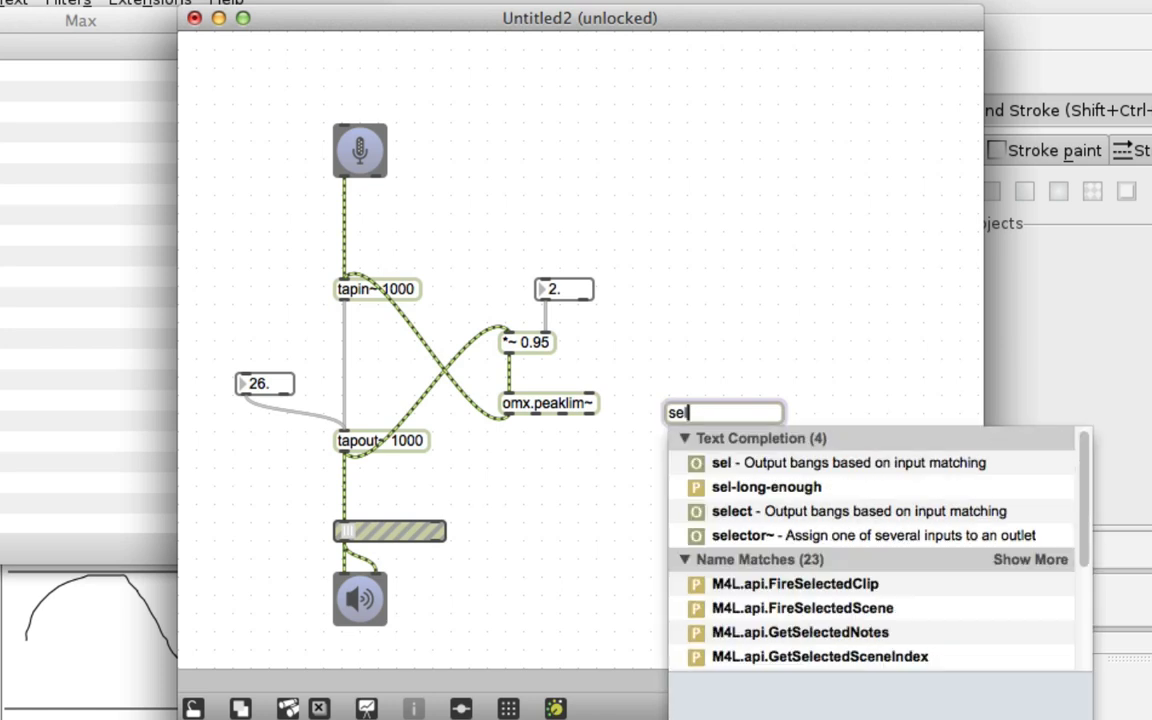
{"action": "type", "text": "ect"}
{"action": "key", "text": "Down"}
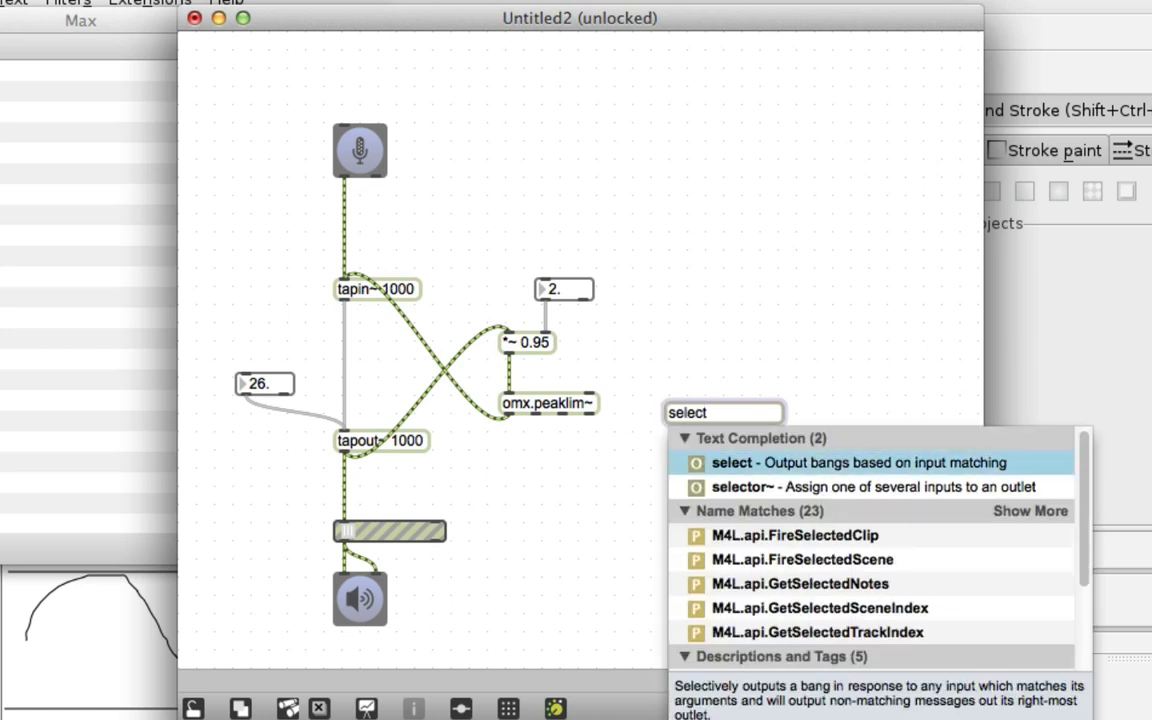
{"action": "key", "text": "Down"}
{"action": "type", "text": "3 1"}
{"action": "left_click", "coordinate": [694, 296]}
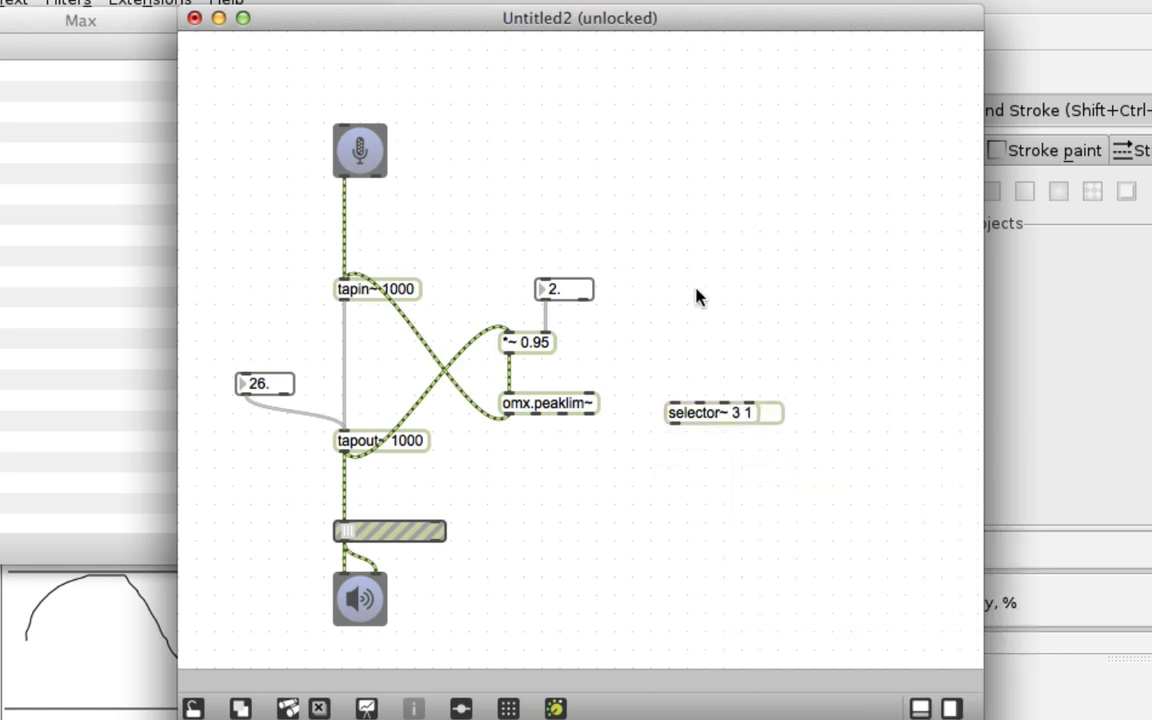
{"action": "key", "text": "i"}
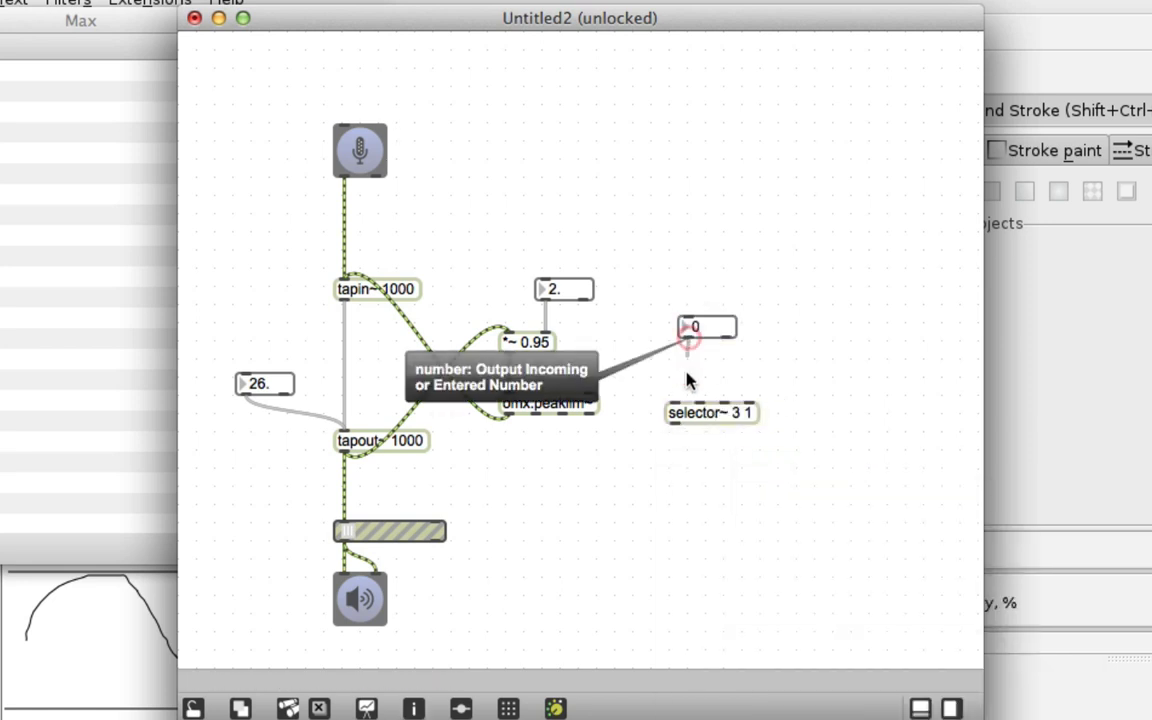
{"action": "mouse_move", "coordinate": [685, 340]}
{"action": "left_mouse_down"}
{"action": "mouse_move", "coordinate": [676, 408]}
{"action": "mouse_move", "coordinate": [689, 343]}
{"action": "mouse_move", "coordinate": [686, 355]}
{"action": "left_mouse_up"}
Step: Reroute the omx.peaklim~ output into the second inlet of selector~, wire selector~ to tapin~, and regroup the objects below *~ 0.95
{"action": "left_click", "coordinate": [592, 410]}
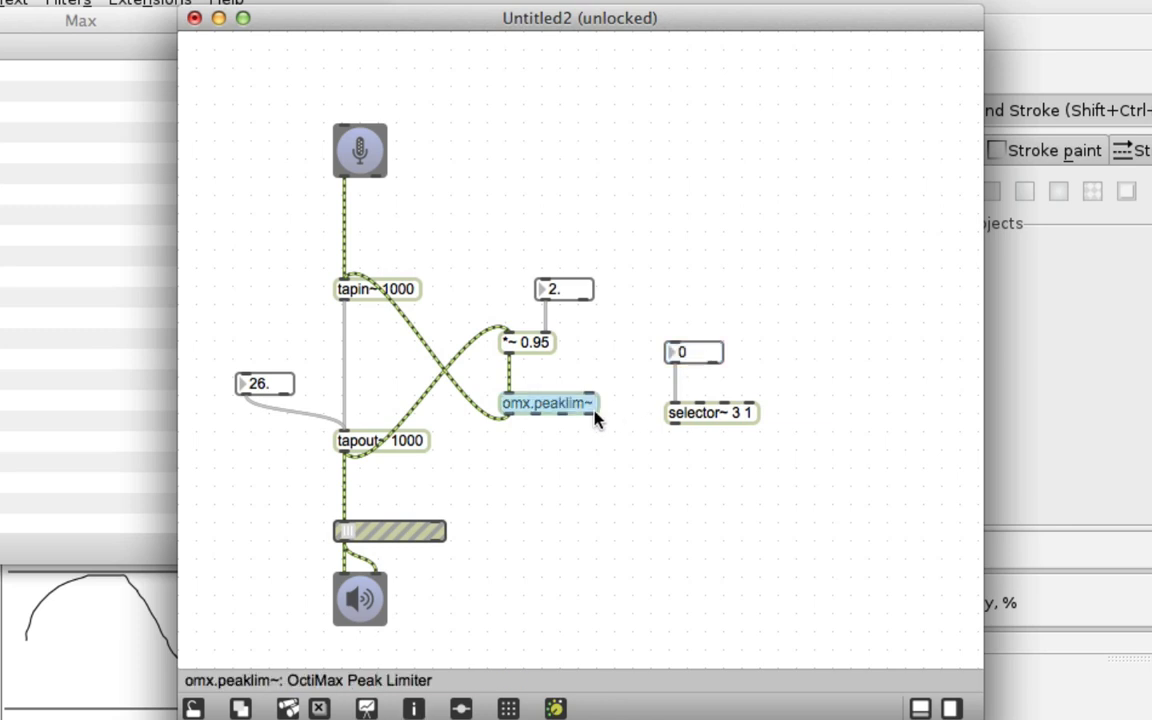
{"action": "left_click", "coordinate": [540, 420]}
{"action": "left_click_drag", "start_coordinate": [540, 420], "coordinate": [706, 499]}
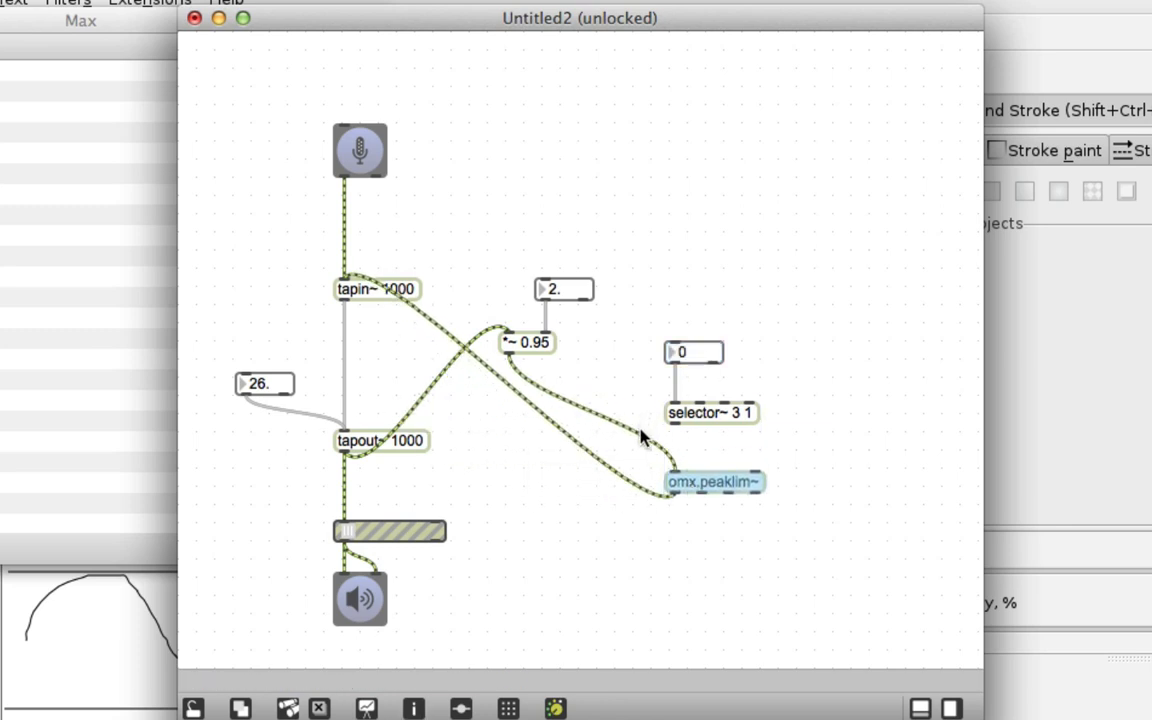
{"action": "left_click", "coordinate": [543, 412]}
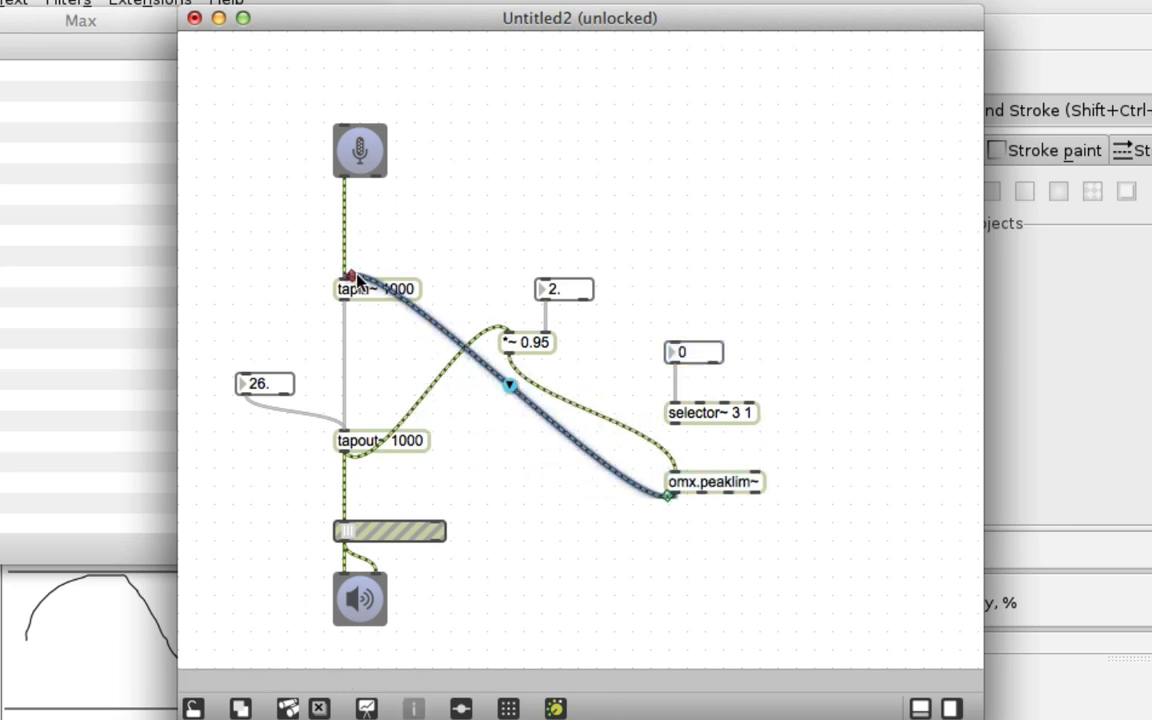
{"action": "left_click_drag", "start_coordinate": [357, 280], "coordinate": [695, 402]}
{"action": "left_click_drag", "start_coordinate": [727, 484], "coordinate": [810, 355]}
{"action": "left_click_drag", "start_coordinate": [689, 468], "coordinate": [665, 400]}
{"action": "left_click", "coordinate": [588, 365]}
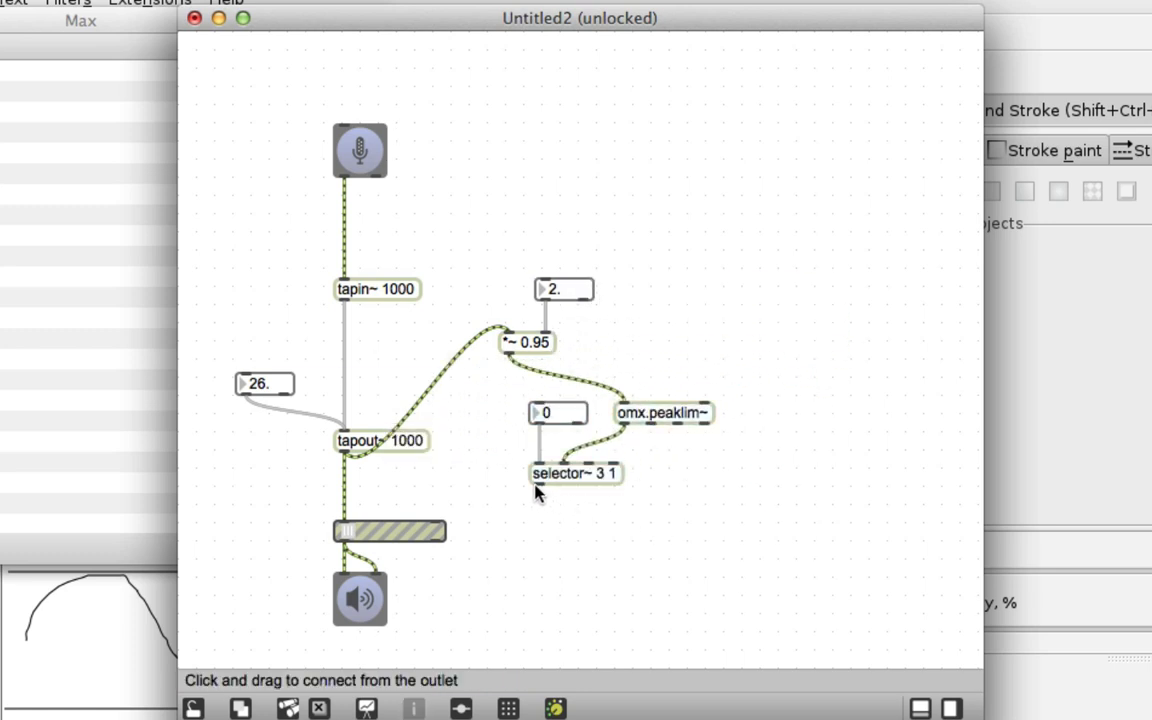
{"action": "left_click_drag", "start_coordinate": [537, 487], "coordinate": [347, 280]}
Step: Lock the patch, set the selector~ number box to 1, and test the sound by briefly raising the gain~ slider
{"action": "key", "text": "super+e"}
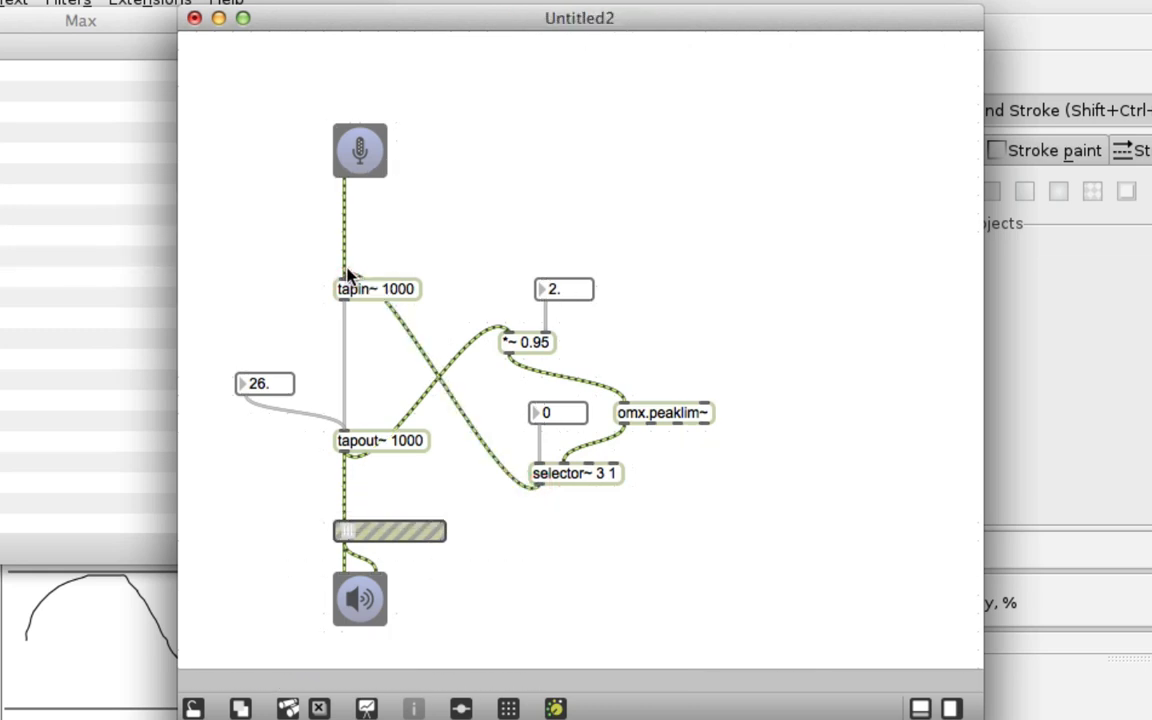
{"action": "left_click_drag", "start_coordinate": [560, 411], "coordinate": [560, 405]}
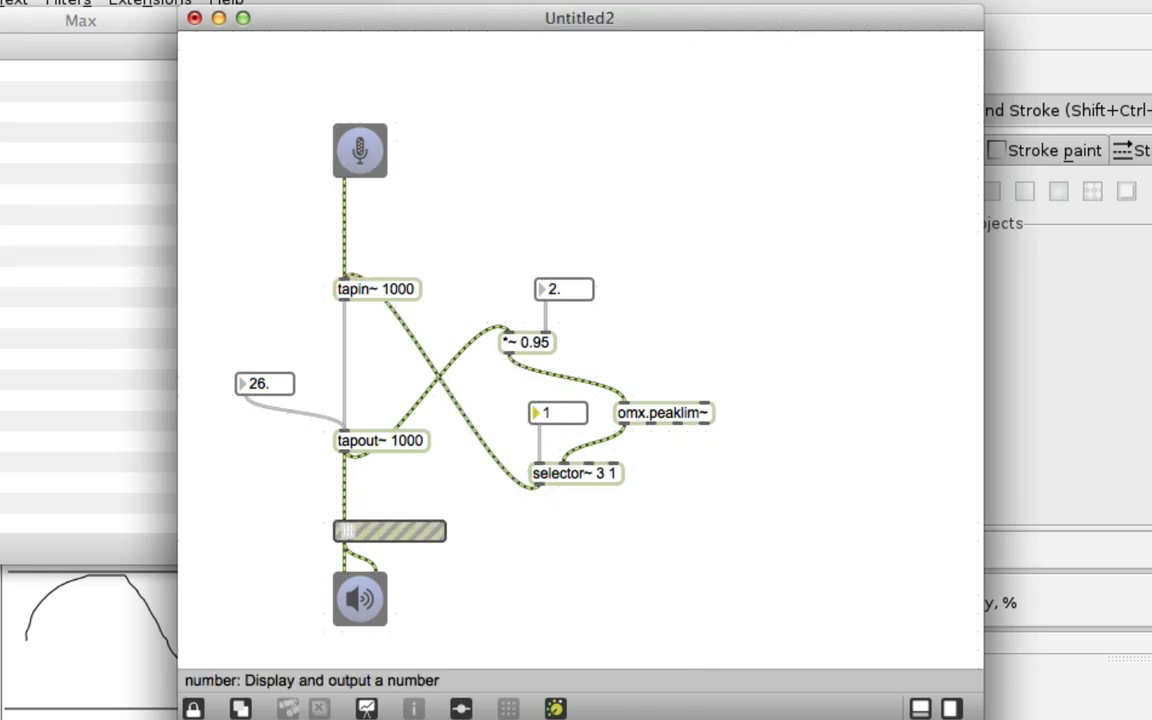
{"action": "left_click", "coordinate": [399, 535]}
{"action": "left_click_drag", "start_coordinate": [404, 531], "coordinate": [345, 531]}
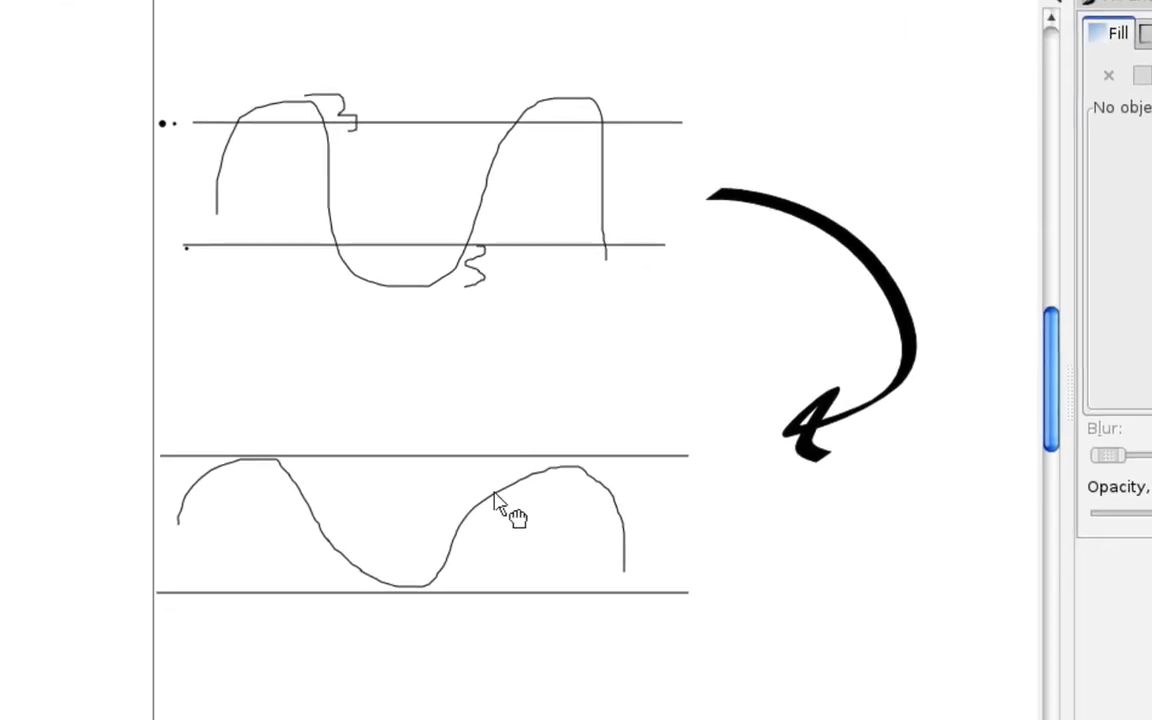
Step: Switch to Inkscape and try stretching the lower waveform and its limit lines vertically, undoing each attempt
{"action": "left_click", "coordinate": [592, 471]}
{"action": "left_click_drag", "start_coordinate": [423, 448], "coordinate": [424, 394]}
{"action": "key", "text": "z"}
{"action": "key", "text": "ctrl+z"}
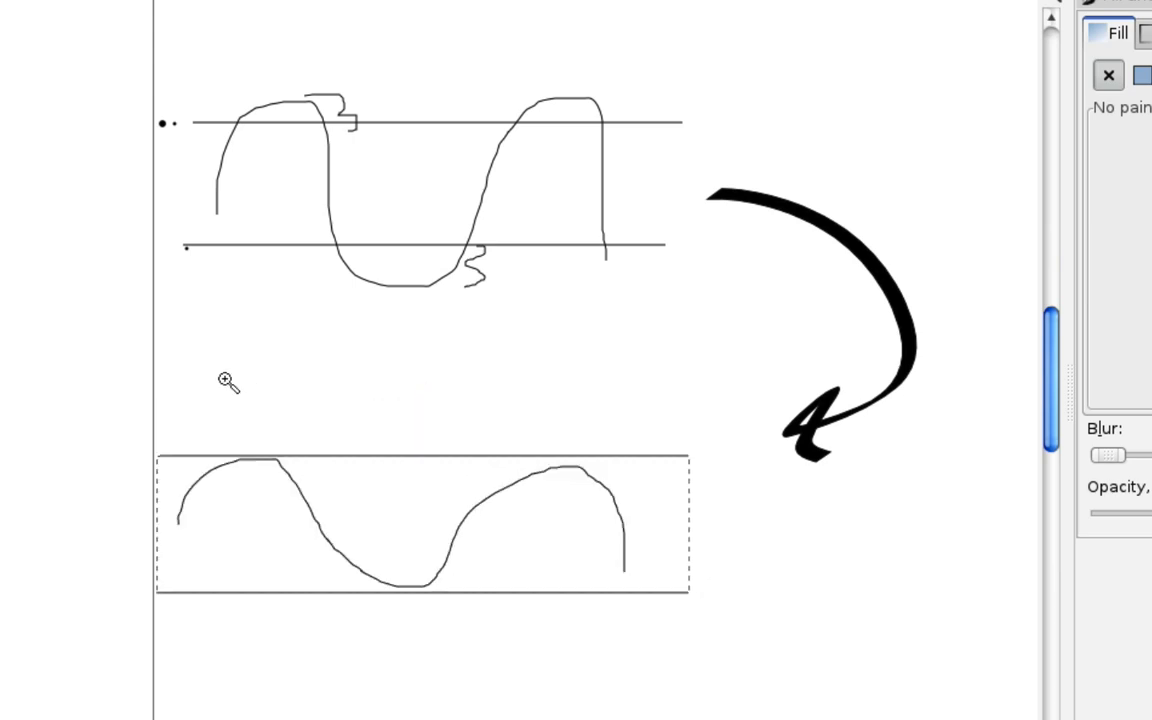
{"action": "key", "text": "F1"}
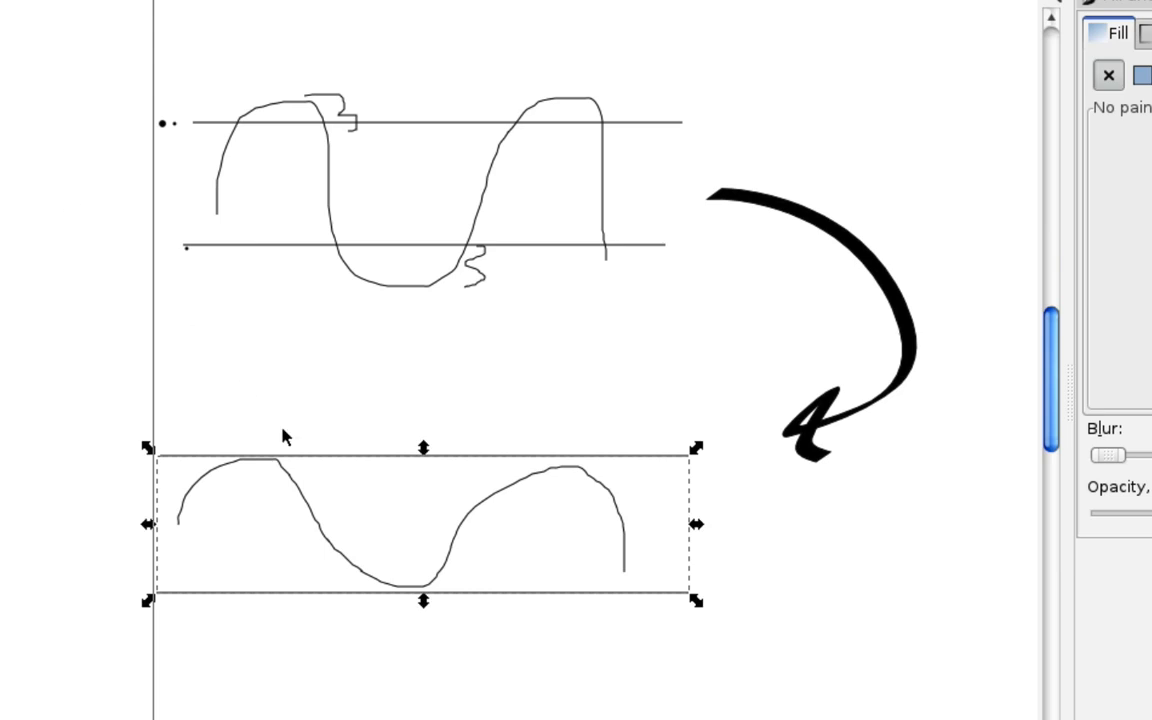
{"action": "left_click", "coordinate": [283, 428]}
{"action": "left_click", "coordinate": [312, 526]}
{"action": "left_click_drag", "start_coordinate": [423, 447], "coordinate": [424, 414]}
{"action": "key", "text": "ctrl+z"}
{"action": "left_click", "coordinate": [428, 634]}
{"action": "left_click", "coordinate": [458, 530]}
{"action": "left_click", "coordinate": [420, 425]}
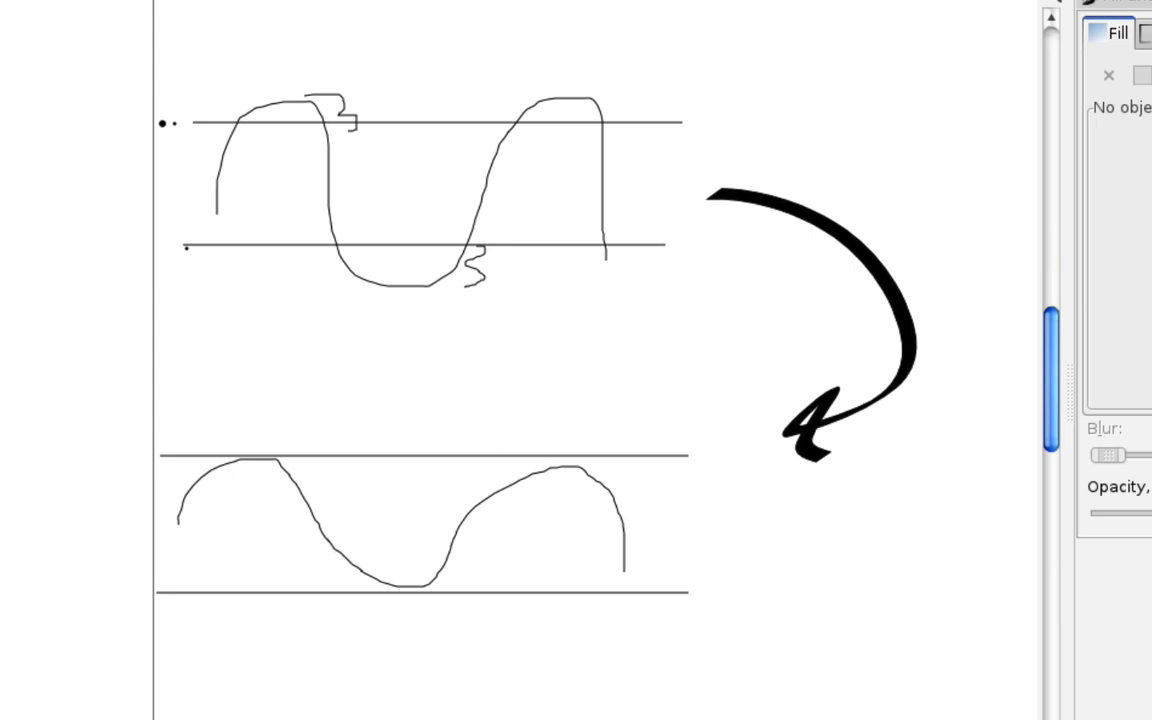
Step: Try editing the nodes of the lower waveform and undo the change
{"action": "left_click", "coordinate": [373, 586]}
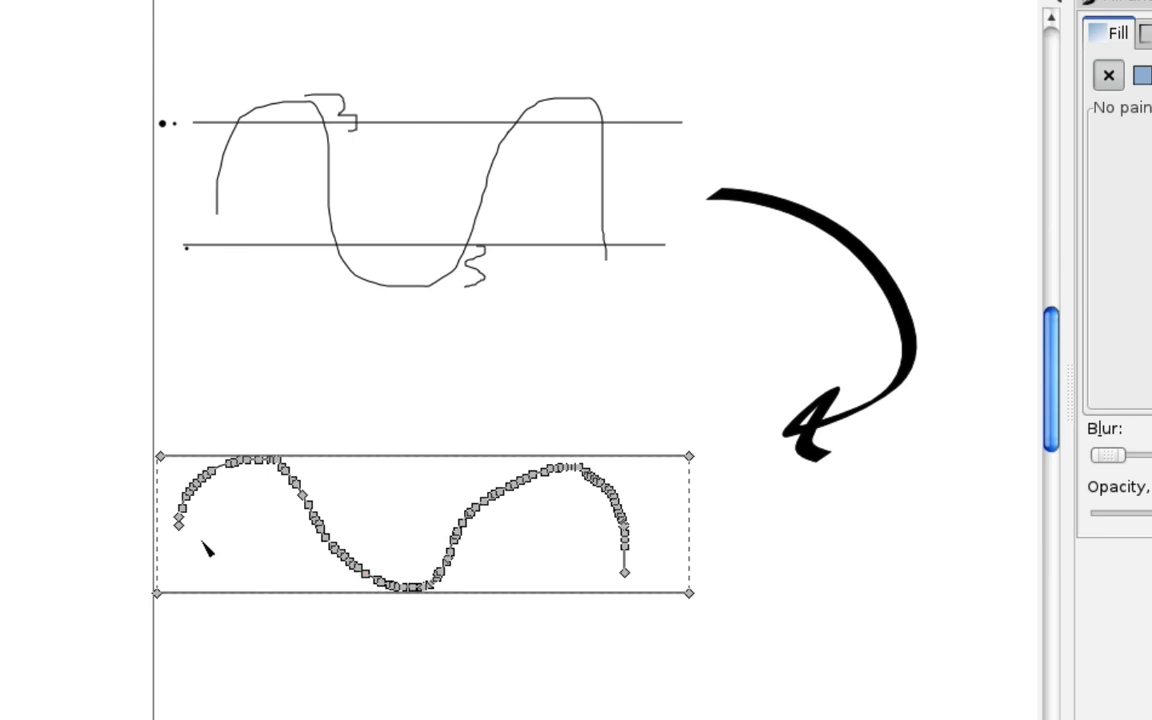
{"action": "left_click_drag", "start_coordinate": [175, 470], "coordinate": [375, 500]}
{"action": "key", "text": "ctrl+z"}
Step: Delete the lower waveform with its limit lines and draw two new horizontal limit lines in its place
{"action": "key", "text": "F1"}
{"action": "key", "text": "Delete"}
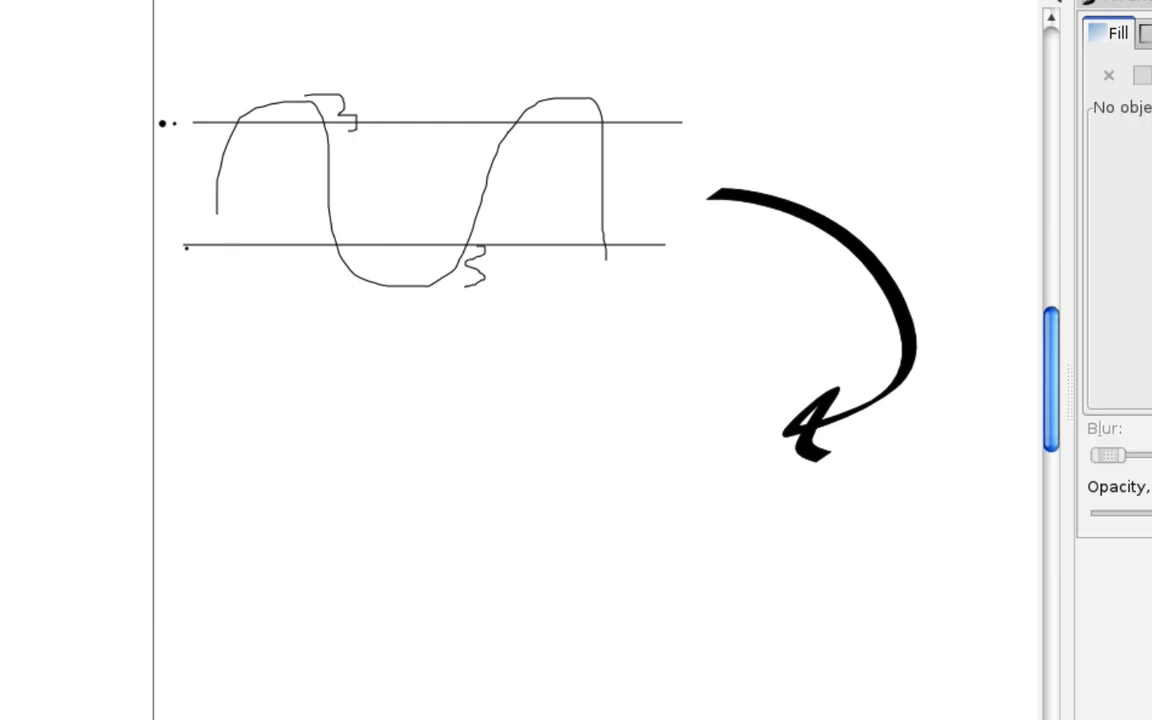
{"action": "left_click", "coordinate": [172, 448]}
{"action": "left_click", "coordinate": [667, 448]}
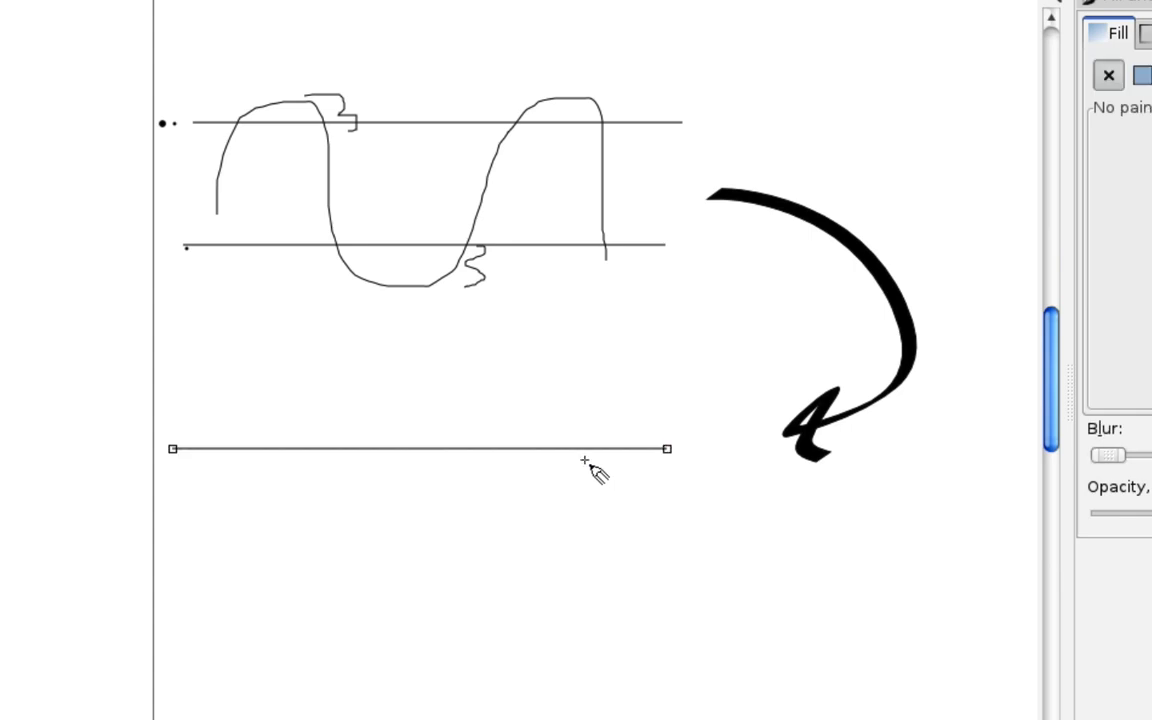
{"action": "left_click", "coordinate": [173, 608]}
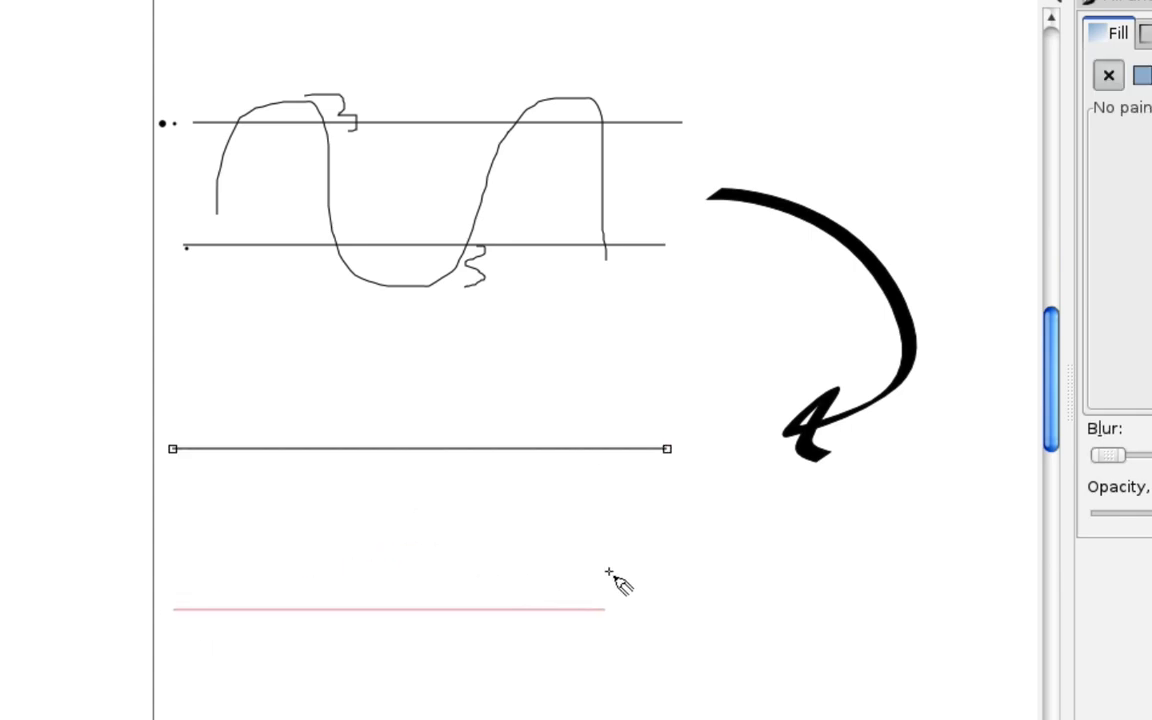
{"action": "left_click", "coordinate": [667, 607]}
{"action": "key", "text": "Escape"}
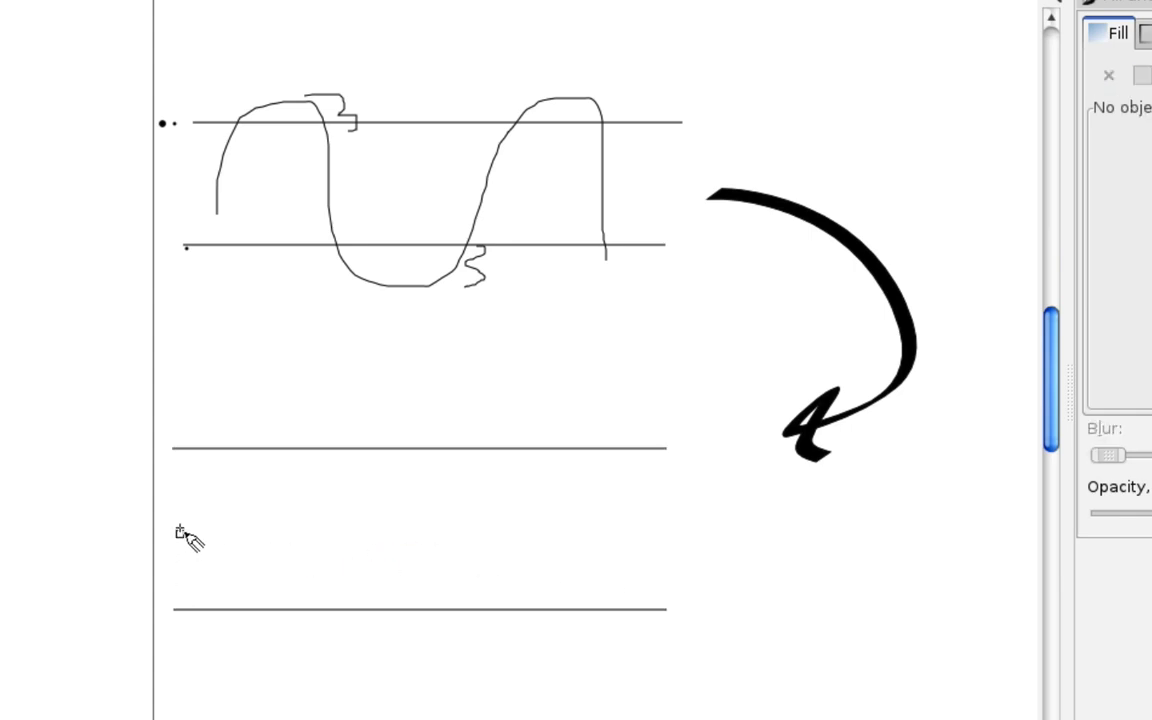
Step: Sketch a clipped waveform as four separate freehand rising and falling segments cut off at the lower pair of limit lines
{"action": "left_click_drag", "start_coordinate": [180, 533], "coordinate": [225, 448]}
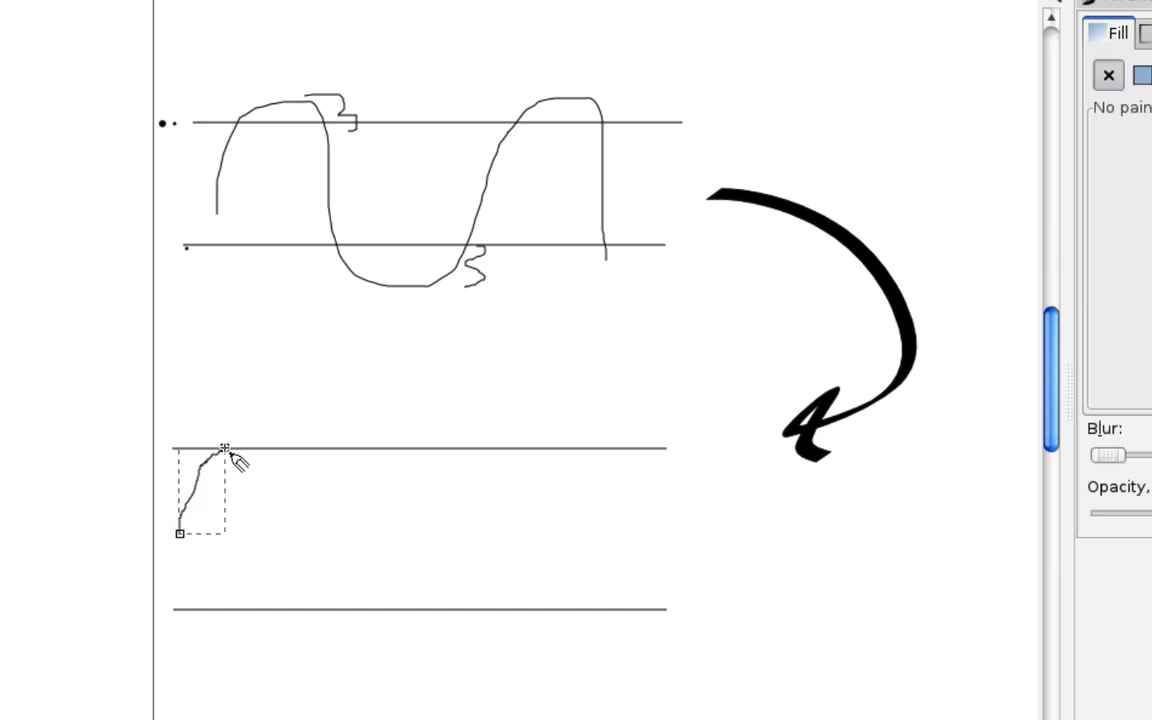
{"action": "key", "text": "Escape"}
{"action": "mouse_move", "coordinate": [326, 448]}
{"action": "left_mouse_down"}
{"action": "mouse_move", "coordinate": [355, 476]}
{"action": "mouse_move", "coordinate": [386, 607]}
{"action": "left_mouse_up"}
{"action": "key", "text": "Escape"}
{"action": "left_click_drag", "start_coordinate": [474, 607], "coordinate": [541, 448]}
{"action": "key", "text": "Escape"}
{"action": "left_click_drag", "start_coordinate": [622, 448], "coordinate": [653, 617]}
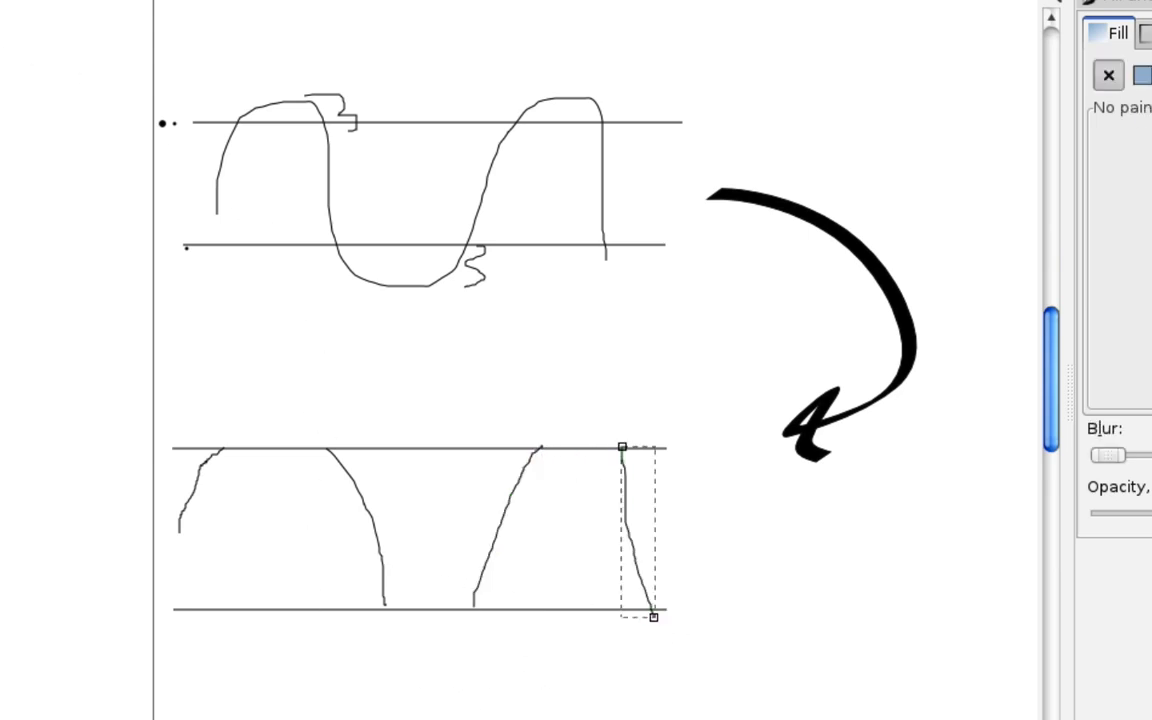
{"action": "key", "text": "F1"}
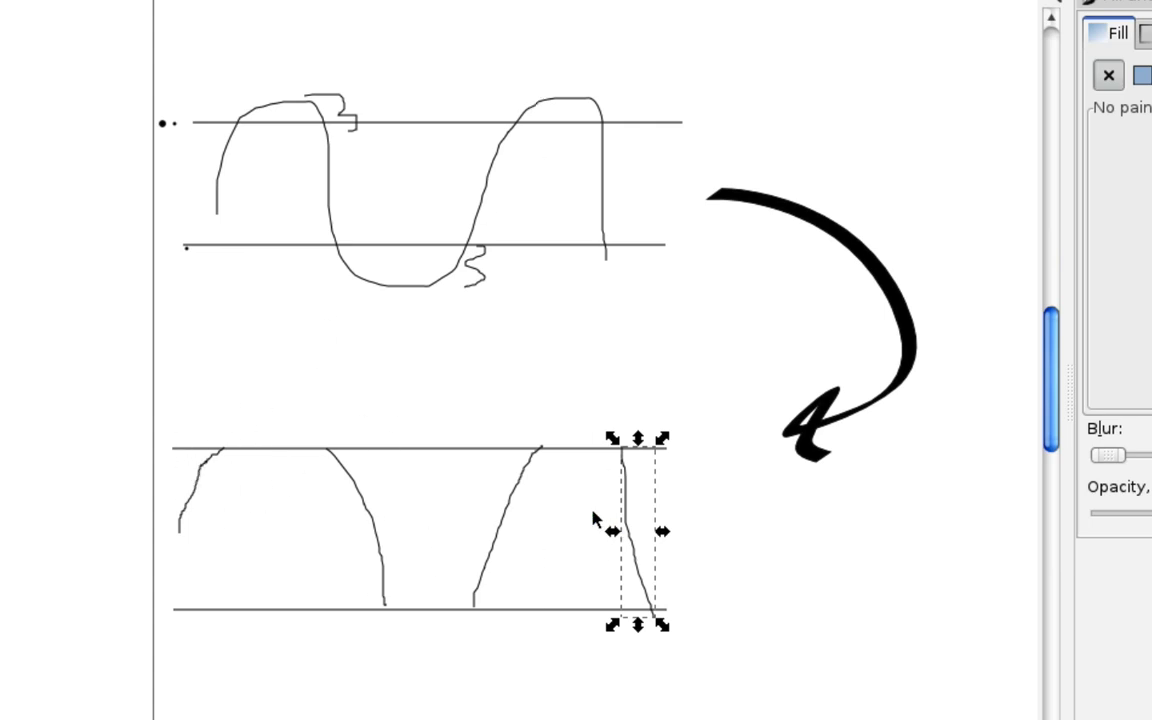
Step: Switch to Max, wire a new clip~ -1. 1. object between *~ 0.95 and the third inlet of selector~, and widen selector~
{"action": "key", "text": "super+Tab"}
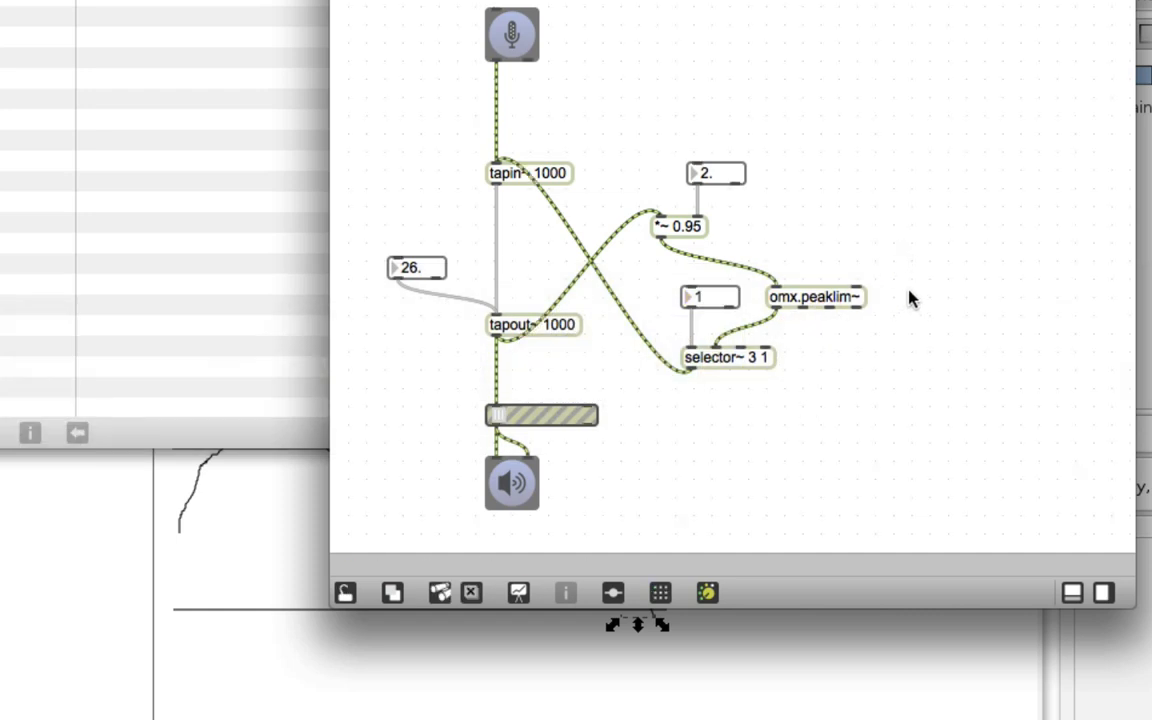
{"action": "type", "text": "nc"}
{"action": "type", "text": "lip~ -1. 1."}
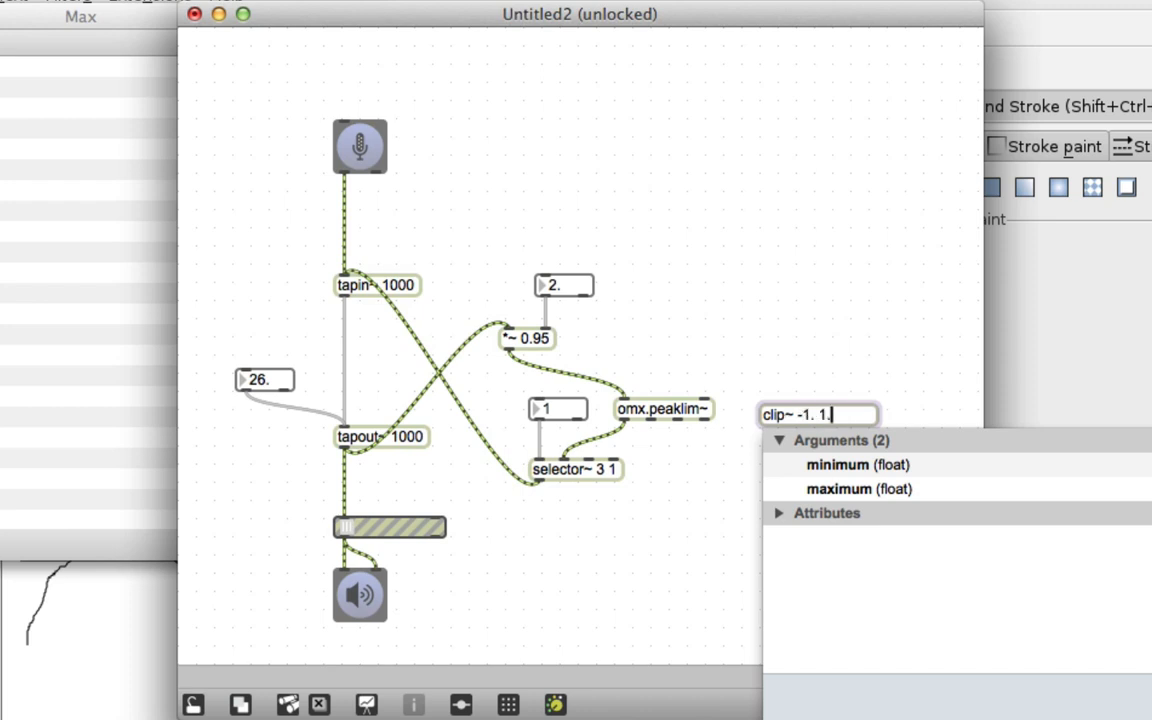
{"action": "left_click", "coordinate": [815, 429]}
{"action": "left_click_drag", "start_coordinate": [803, 422], "coordinate": [785, 416]}
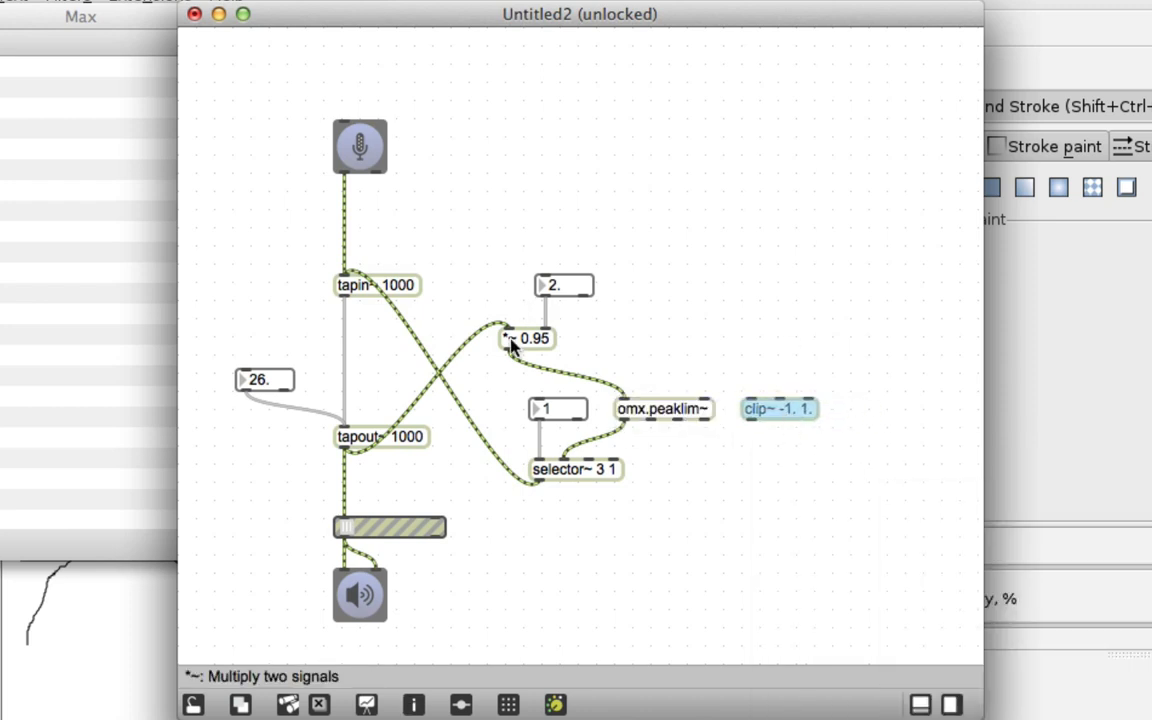
{"action": "left_click_drag", "start_coordinate": [506, 347], "coordinate": [804, 470]}
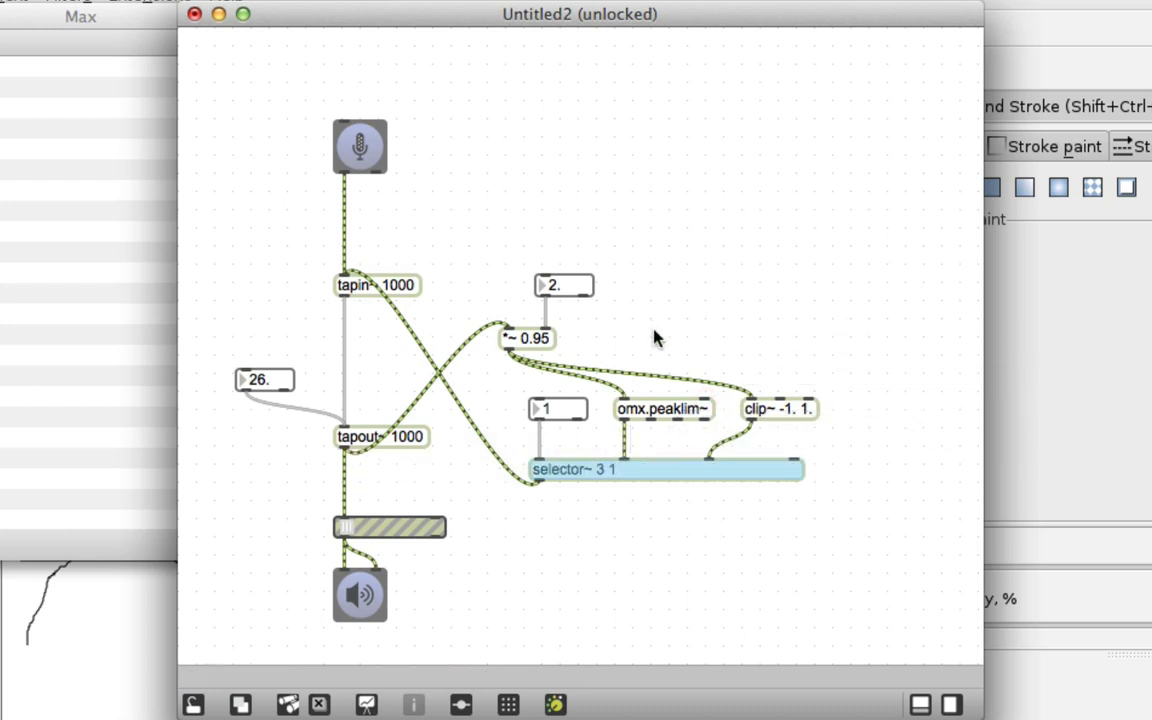
Step: Move *~ 0.95 and its number box above omx.peaklim~, lock the patch, and set the selector~ number box to 2
{"action": "left_click_drag", "start_coordinate": [527, 339], "coordinate": [642, 335]}
{"action": "left_click", "coordinate": [565, 285]}
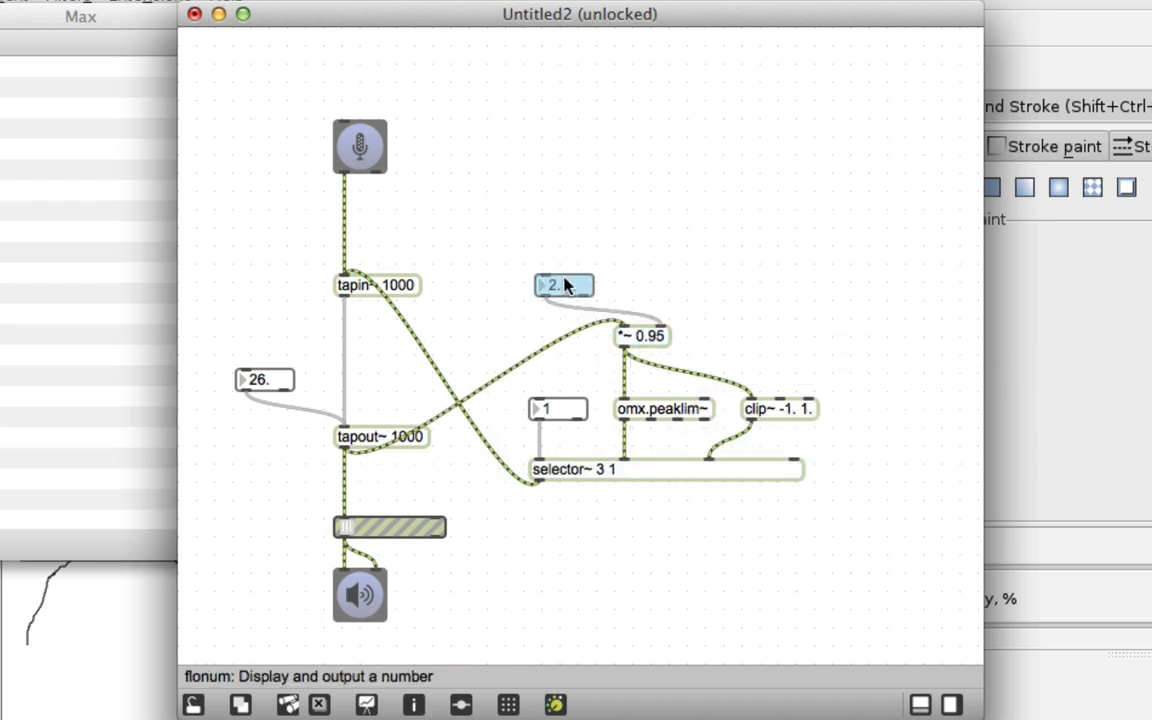
{"action": "left_click_drag", "start_coordinate": [565, 285], "coordinate": [680, 285]}
{"action": "key", "text": "super+e"}
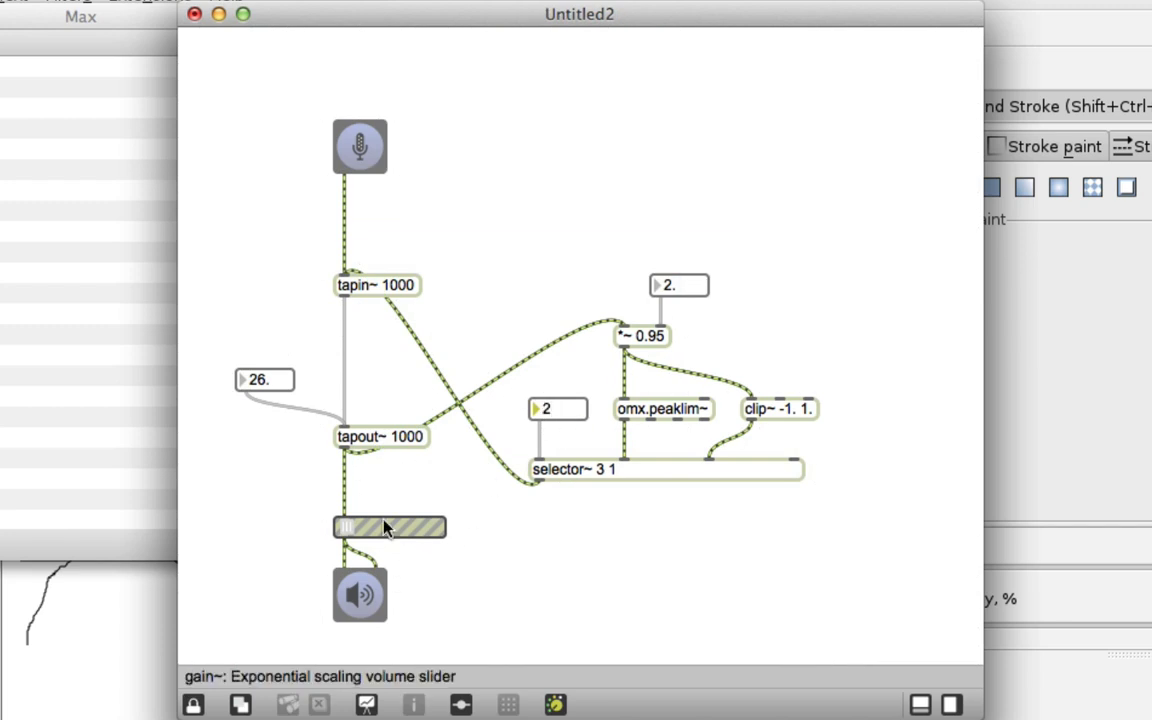
Step: Add a message box reading clear, wire it to the inlet of tapin~ 1000, place it beside the microphone cable, and lock the patch
{"action": "key", "text": "super+e"}
{"action": "type", "text": "n"}
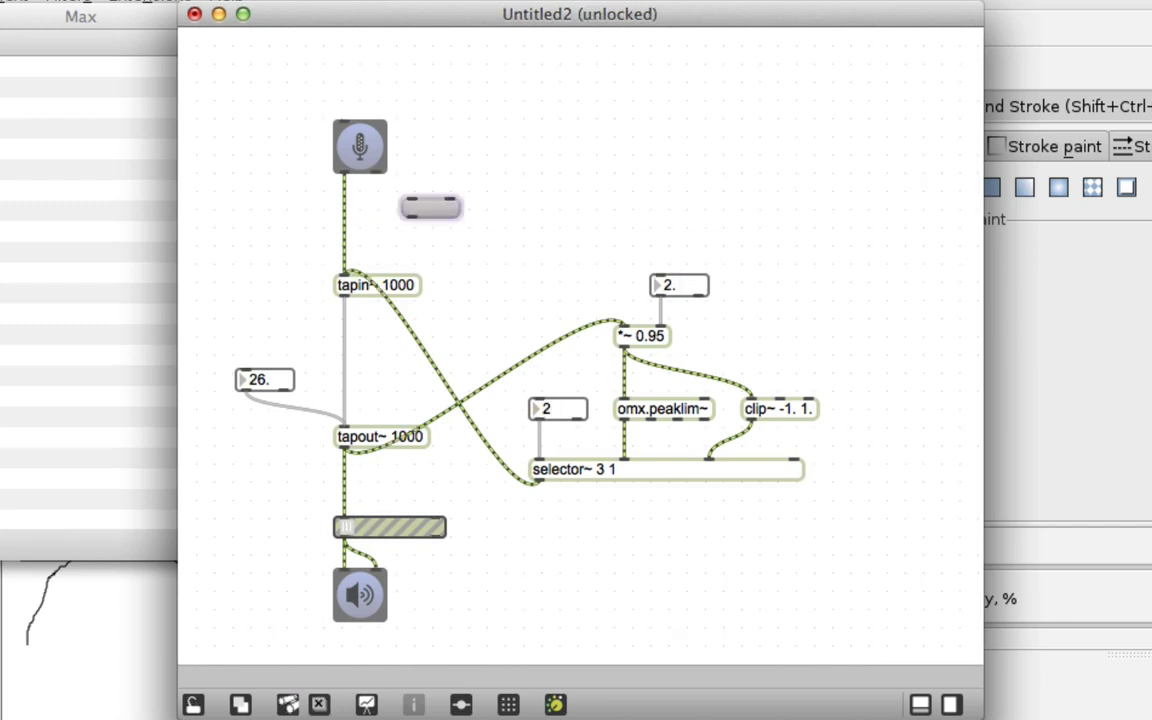
{"action": "type", "text": "cle"}
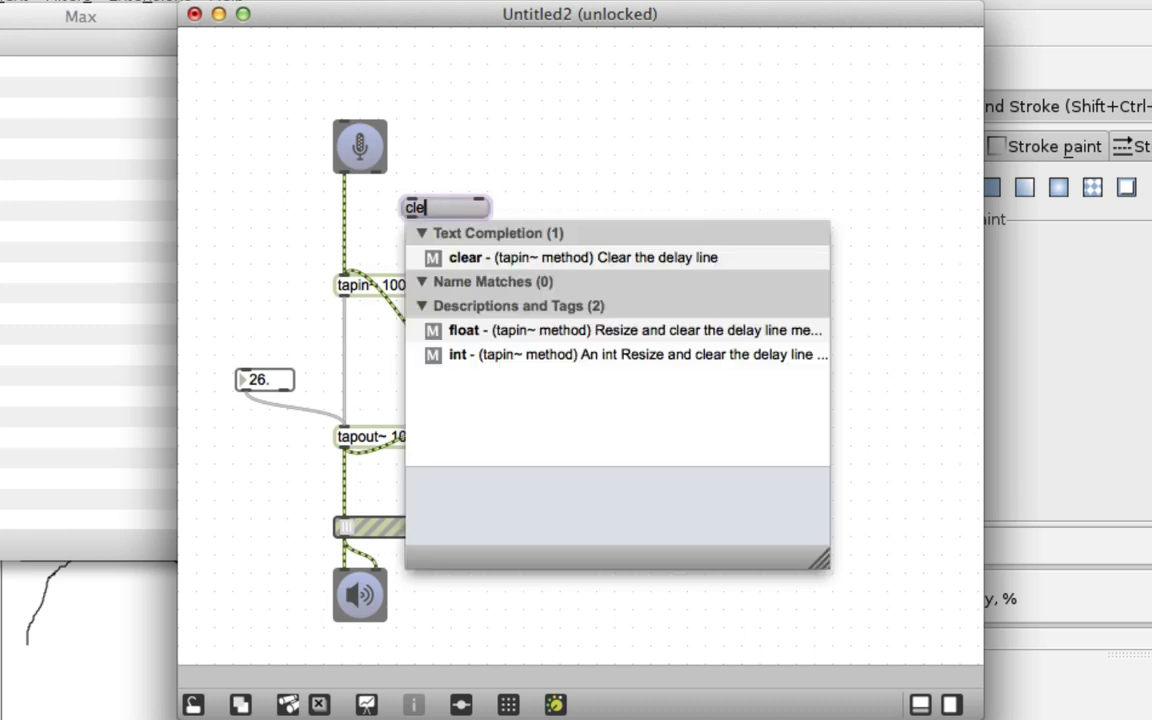
{"action": "type", "text": "ar"}
{"action": "left_click", "coordinate": [476, 170]}
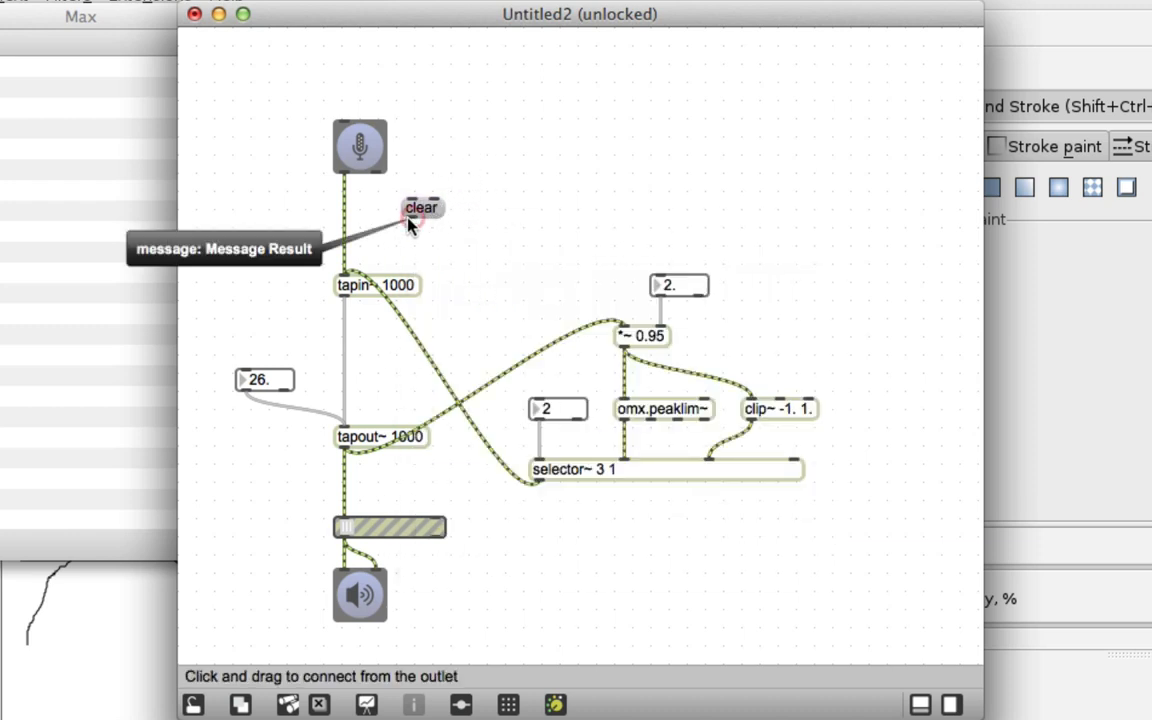
{"action": "left_click_drag", "start_coordinate": [409, 224], "coordinate": [289, 236]}
{"action": "key", "text": "super+e"}
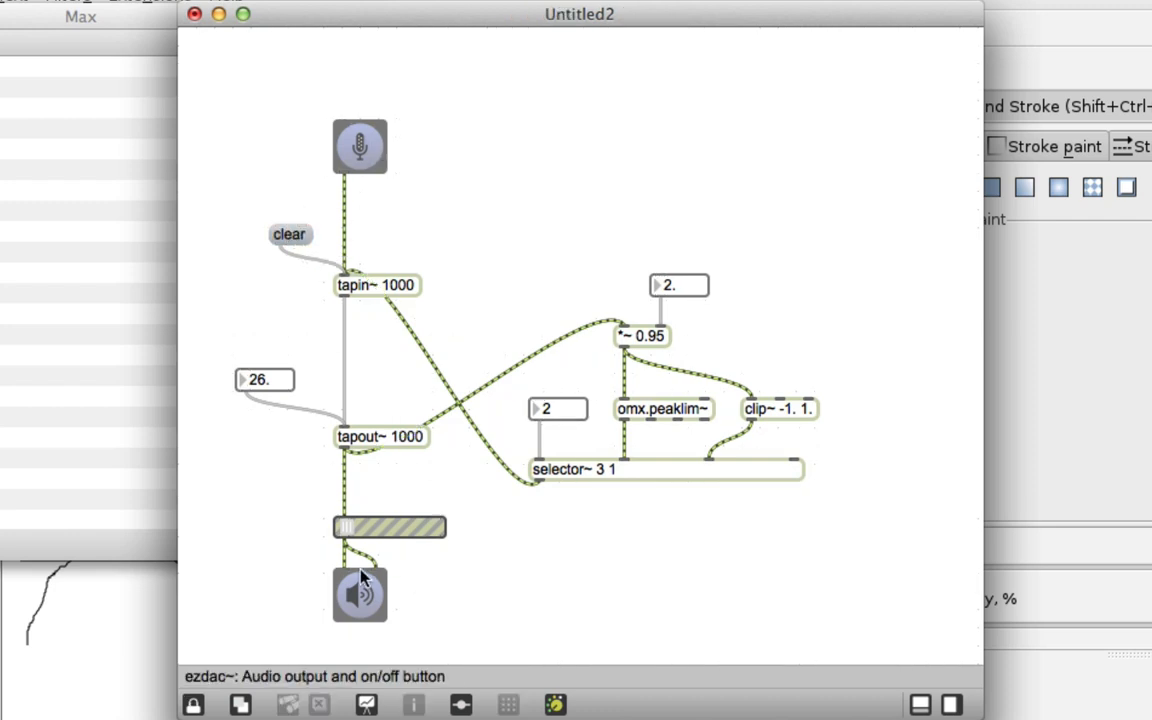
Step: Raise the output gain and test the selector~ number box at a lower value before returning it to 2
{"action": "left_click_drag", "start_coordinate": [351, 527], "coordinate": [394, 527]}
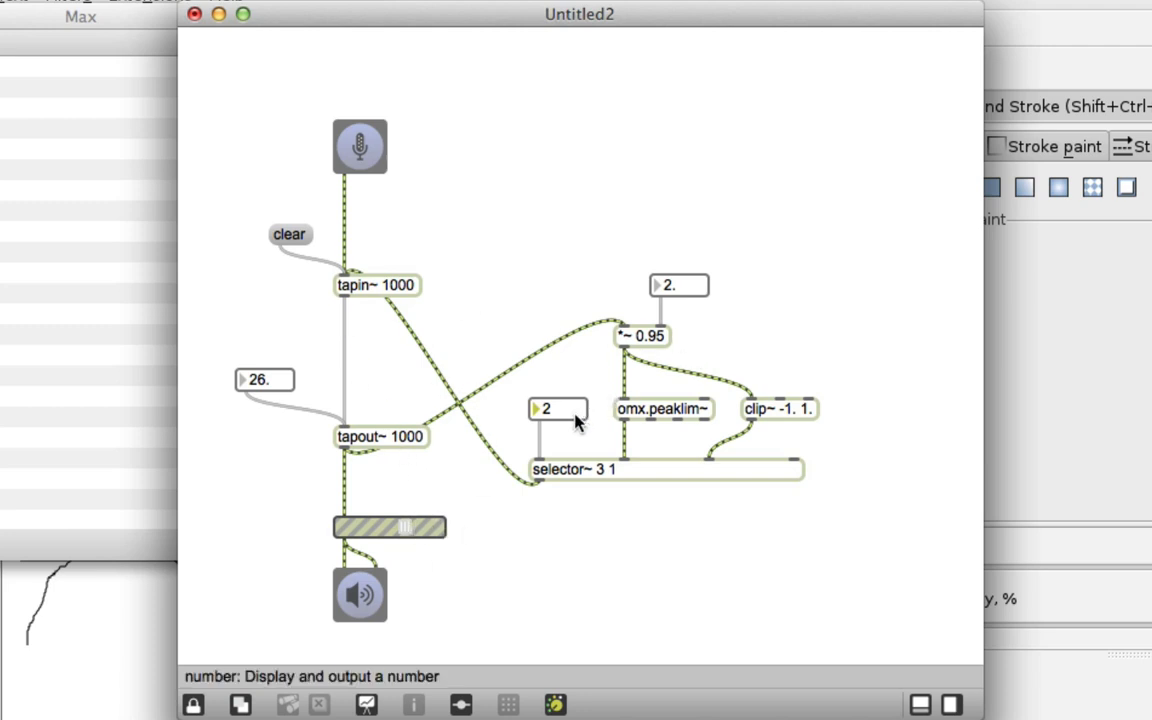
{"action": "left_click_drag", "start_coordinate": [577, 421], "coordinate": [577, 430]}
{"action": "left_click_drag", "start_coordinate": [548, 409], "coordinate": [548, 400]}
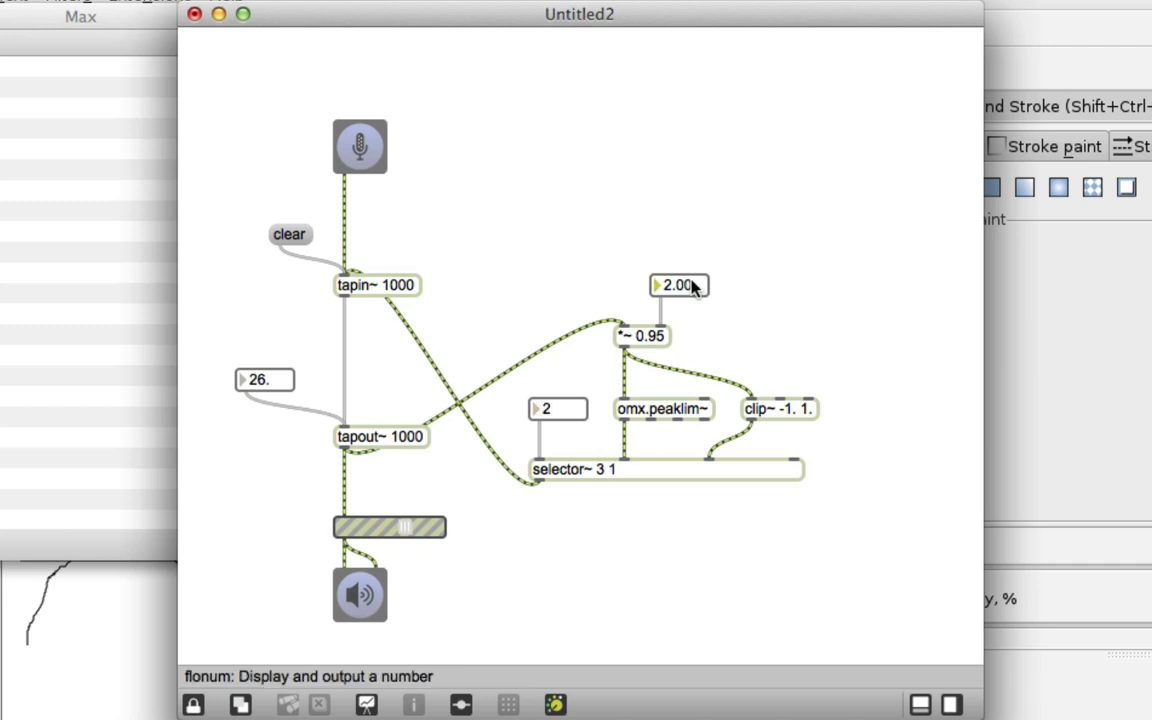
Step: Set the feedback multiplier feeding *~ 0.95 to 1.06 and the tapout~ delay time to 52.10
{"action": "left_click_drag", "start_coordinate": [694, 287], "coordinate": [694, 300]}
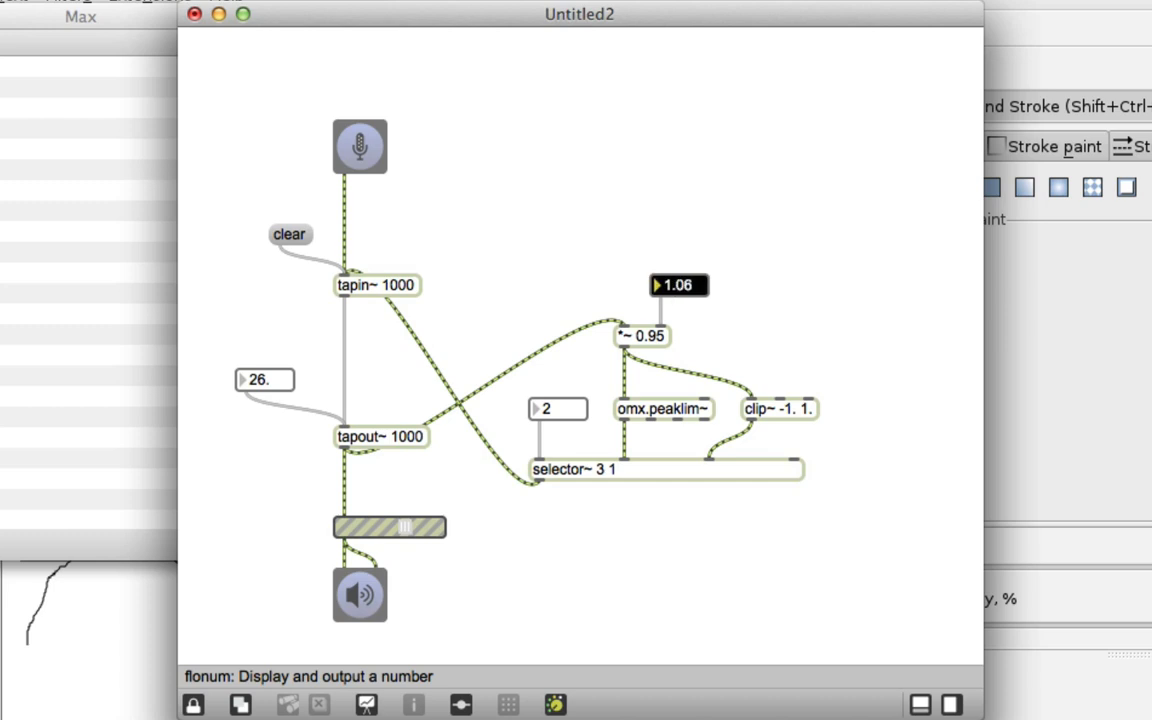
{"action": "left_click_drag", "start_coordinate": [689, 288], "coordinate": [689, 288]}
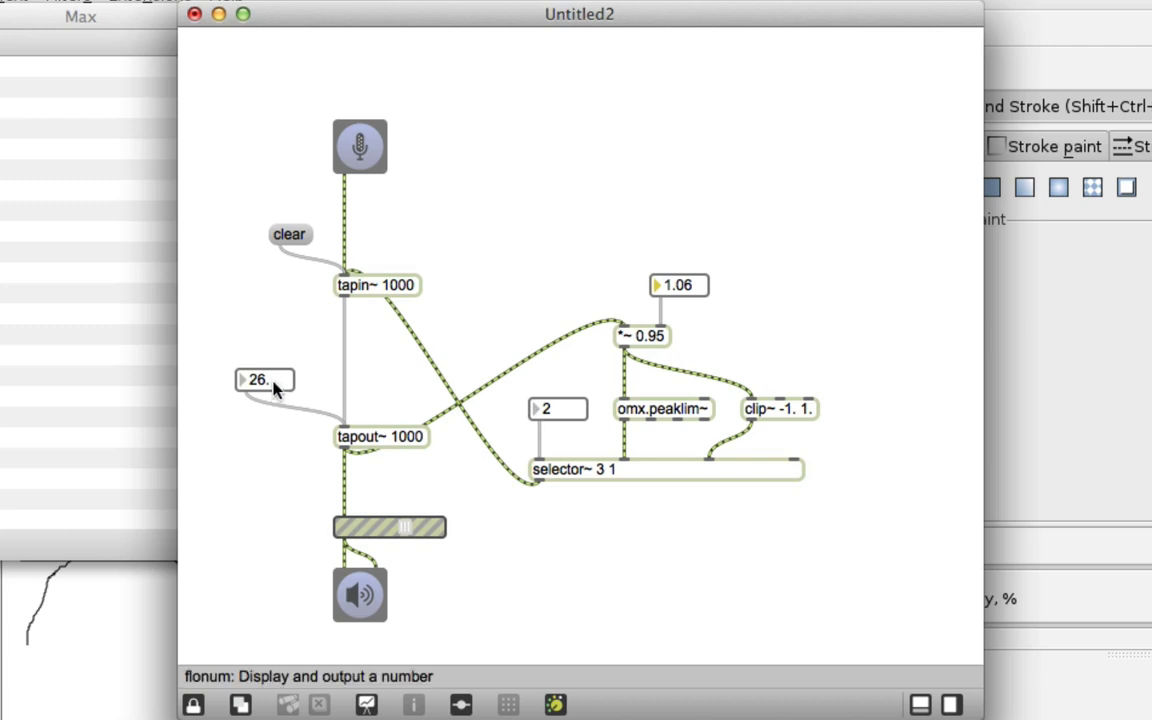
{"action": "left_click_drag", "start_coordinate": [276, 381], "coordinate": [276, 381]}
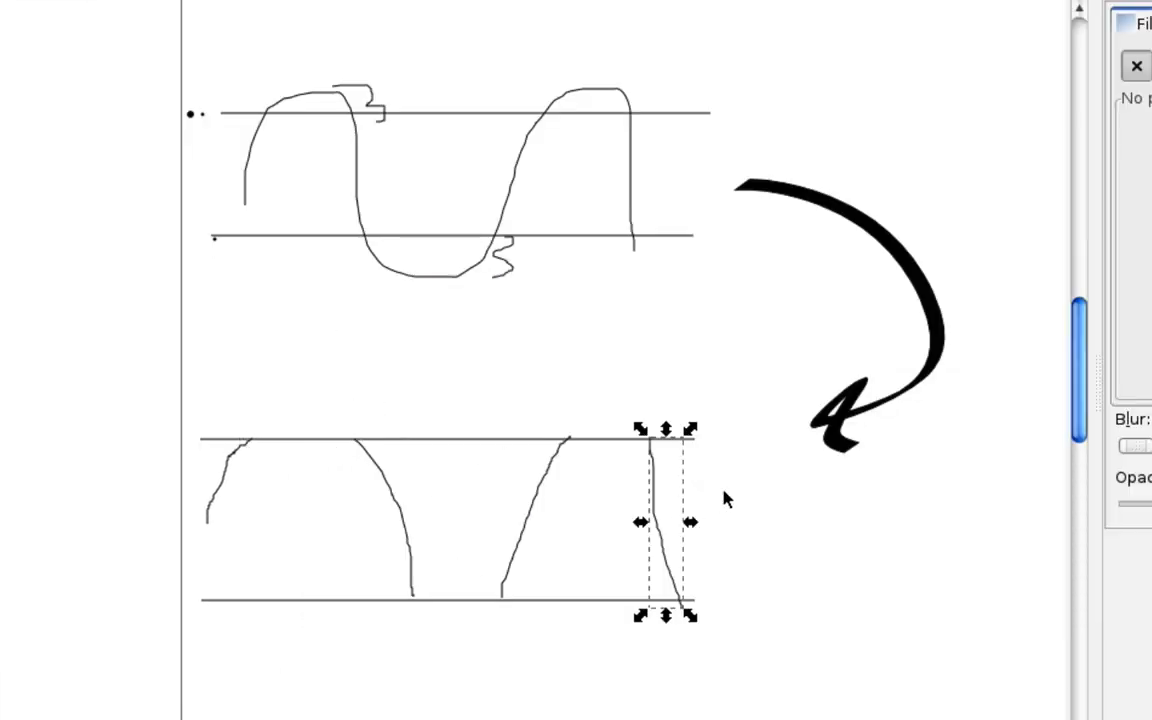
Step: Switch to Inkscape and delete the four clipped waveform segments drawn between the lower pair of limit lines
{"action": "key", "text": "Delete"}
{"action": "left_click", "coordinate": [545, 495]}
{"action": "key", "text": "Delete"}
{"action": "left_click", "coordinate": [400, 510]}
{"action": "key", "text": "Delete"}
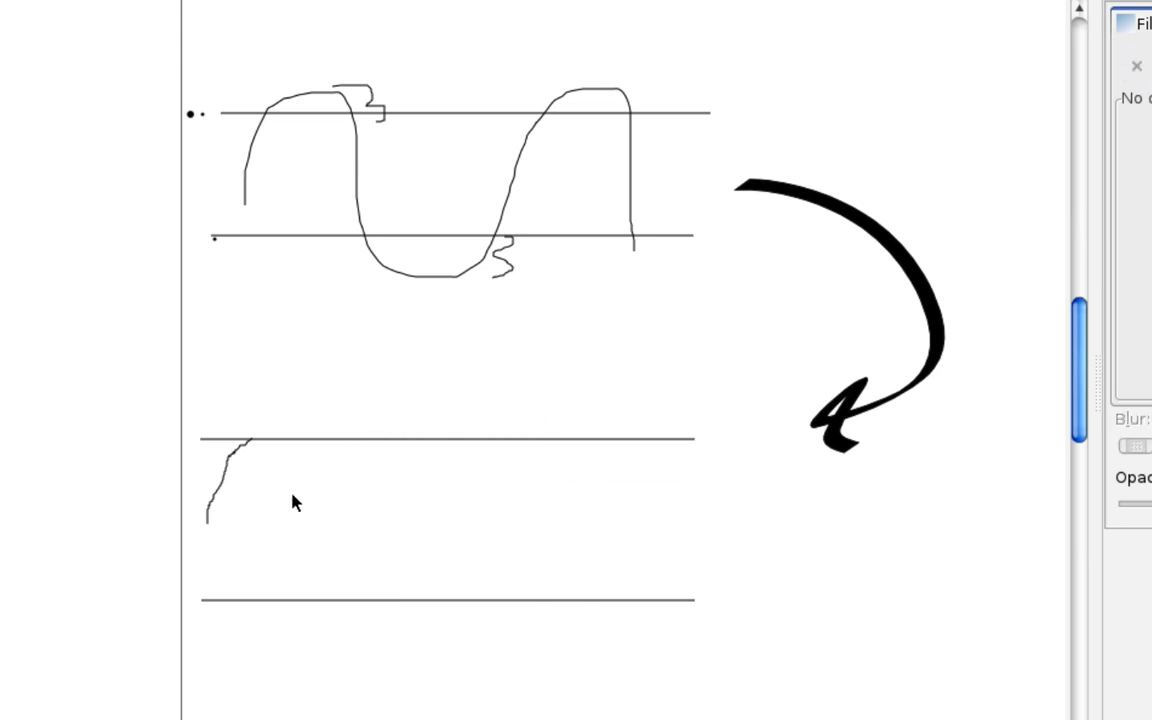
{"action": "left_click", "coordinate": [236, 482]}
{"action": "key", "text": "Delete"}
Step: Sketch a wrapped waveform between the lower limit lines, with rising and falling segments and each overshoot drawn as an arc re-entering from the opposite line
{"action": "left_click_drag", "start_coordinate": [209, 496], "coordinate": [238, 440]}
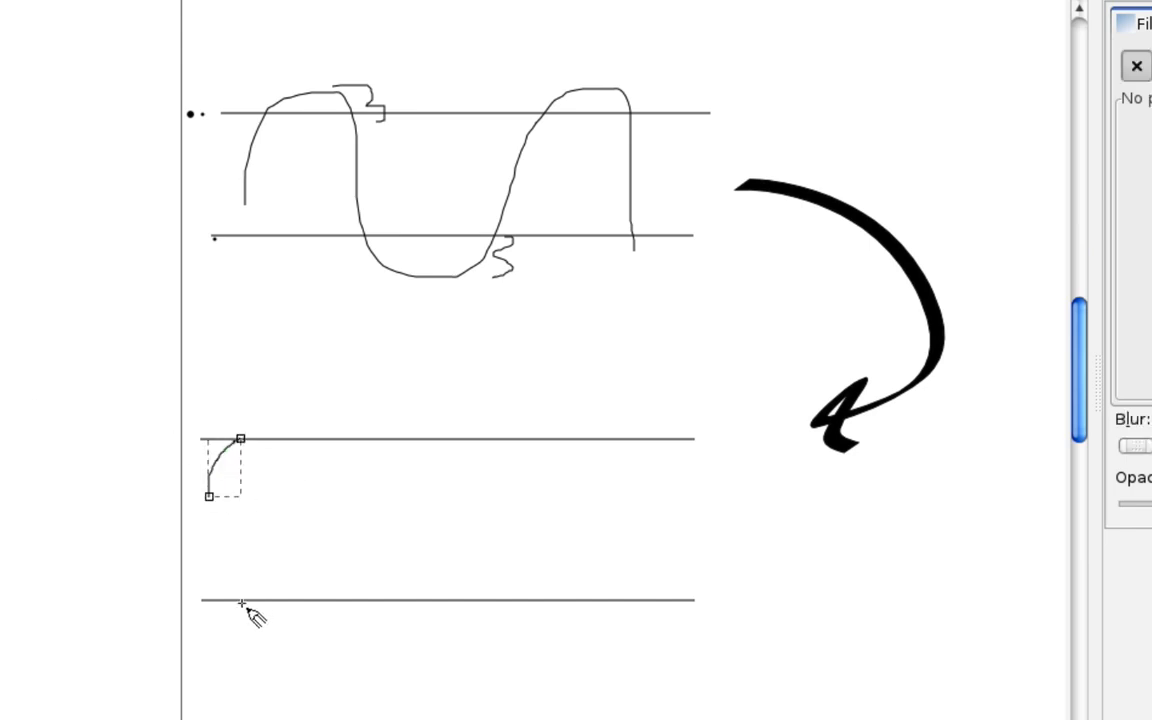
{"action": "mouse_move", "coordinate": [241, 599]}
{"action": "left_mouse_down"}
{"action": "mouse_move", "coordinate": [300, 562]}
{"action": "mouse_move", "coordinate": [357, 577]}
{"action": "mouse_move", "coordinate": [366, 603]}
{"action": "left_mouse_up"}
{"action": "mouse_move", "coordinate": [358, 438]}
{"action": "left_mouse_down"}
{"action": "mouse_move", "coordinate": [402, 599]}
{"action": "mouse_move", "coordinate": [411, 556]}
{"action": "mouse_move", "coordinate": [463, 550]}
{"action": "mouse_move", "coordinate": [514, 571]}
{"action": "mouse_move", "coordinate": [524, 597]}
{"action": "left_mouse_up"}
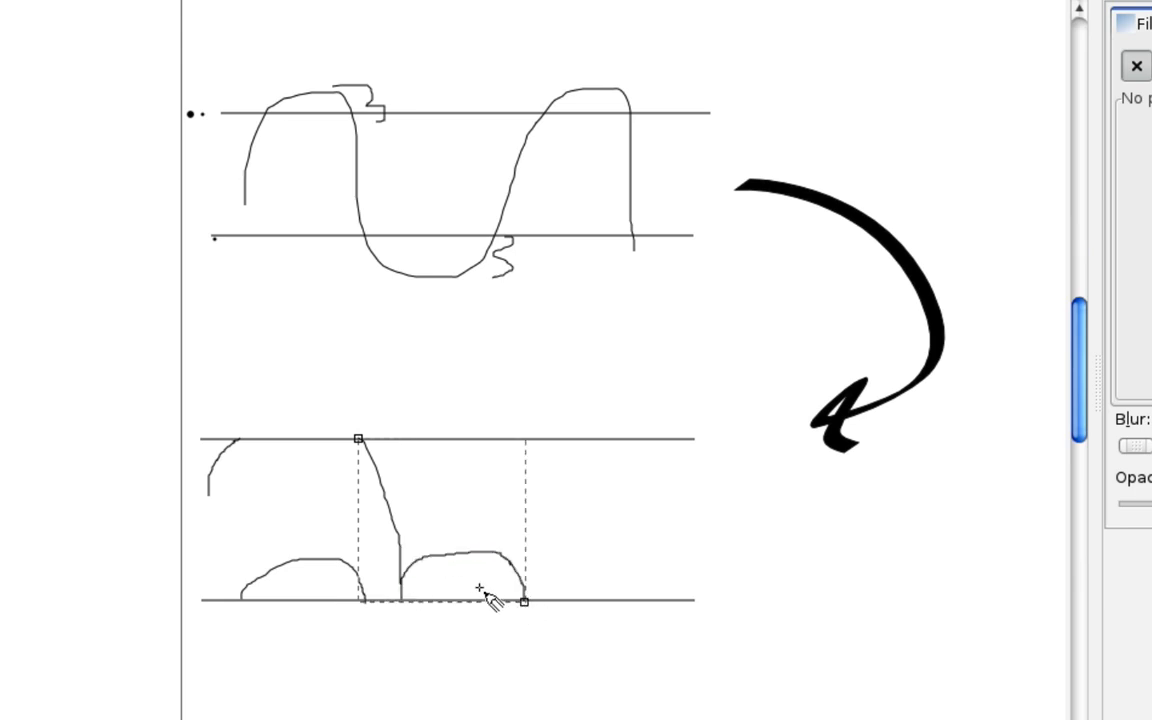
{"action": "key", "text": "ctrl+z"}
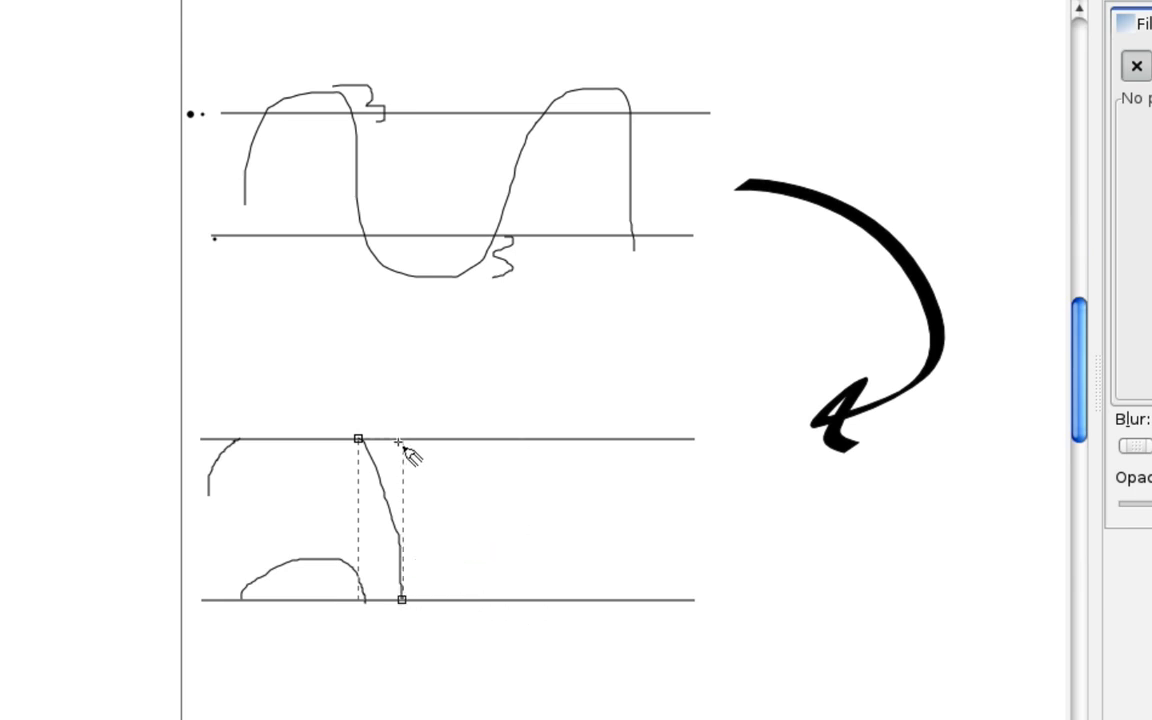
{"action": "mouse_move", "coordinate": [398, 441]}
{"action": "left_mouse_down"}
{"action": "mouse_move", "coordinate": [424, 470]}
{"action": "mouse_move", "coordinate": [486, 470]}
{"action": "mouse_move", "coordinate": [509, 438]}
{"action": "left_mouse_up"}
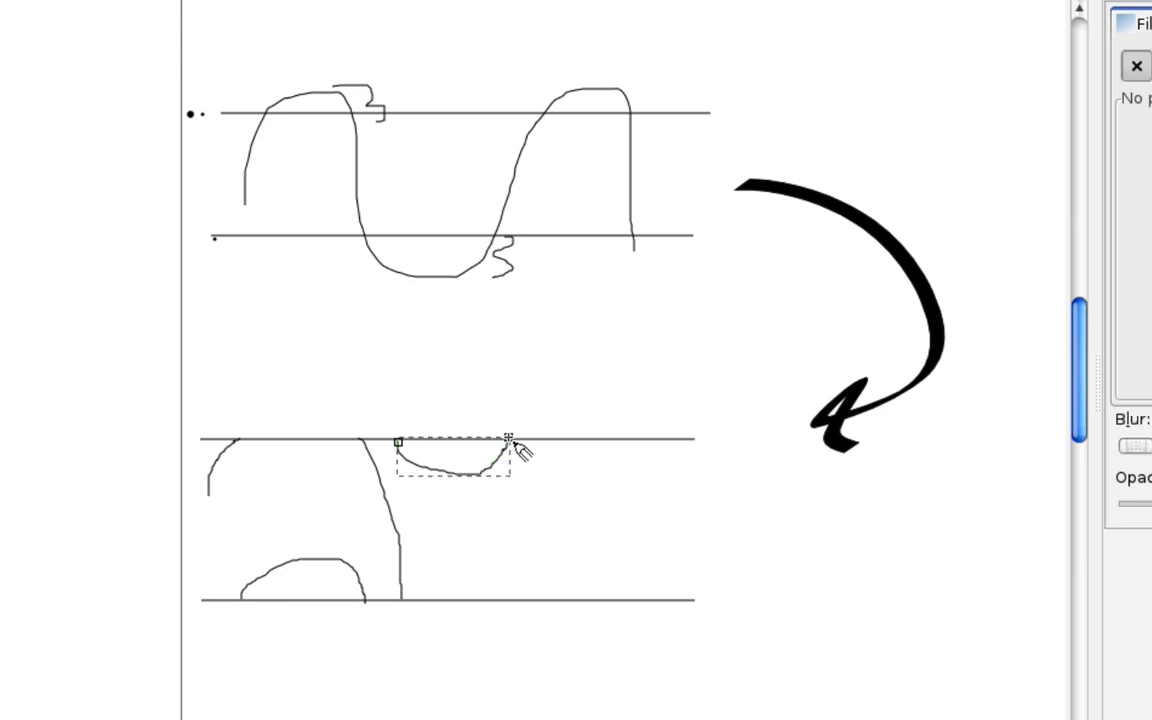
{"action": "mouse_move", "coordinate": [506, 598]}
{"action": "left_mouse_down"}
{"action": "mouse_move", "coordinate": [540, 482]}
{"action": "mouse_move", "coordinate": [570, 439]}
{"action": "left_mouse_up"}
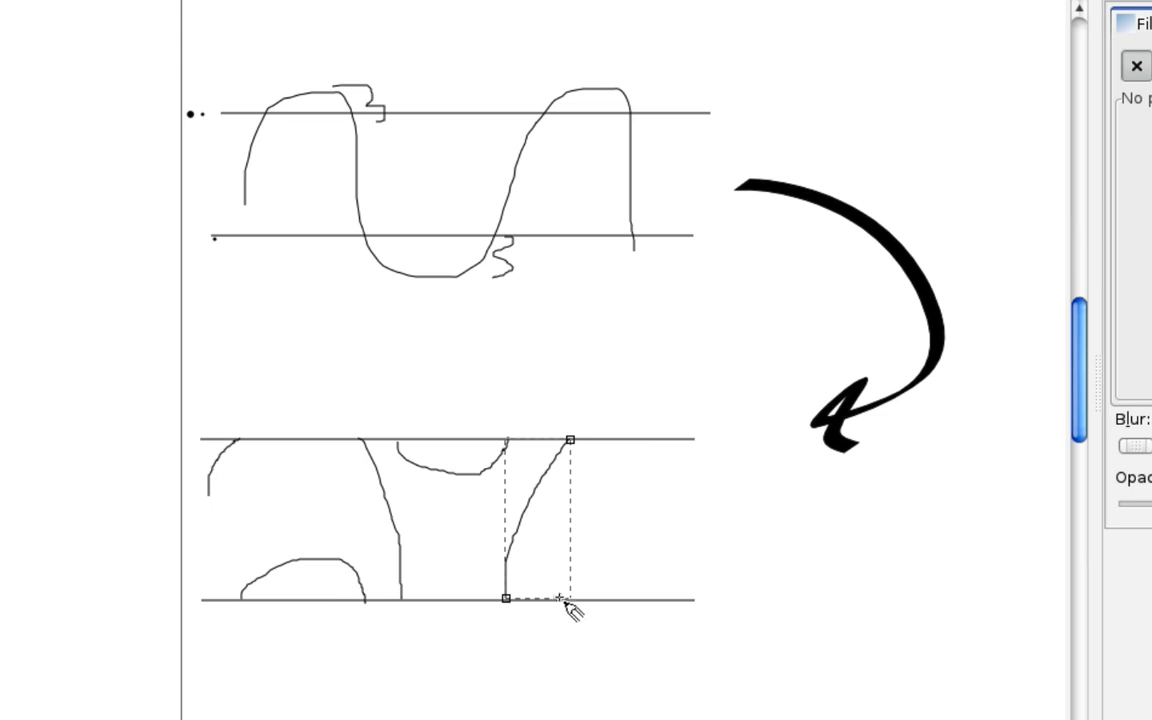
{"action": "left_click_drag", "start_coordinate": [565, 599], "coordinate": [643, 600]}
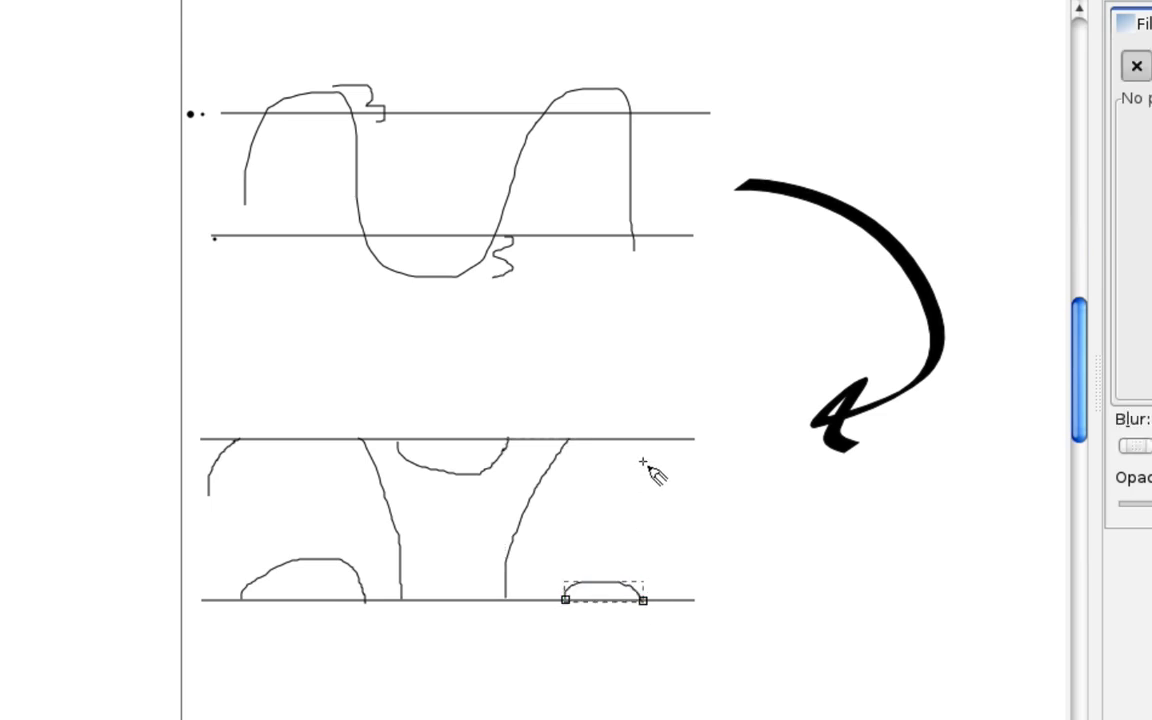
{"action": "left_click_drag", "start_coordinate": [637, 440], "coordinate": [680, 598]}
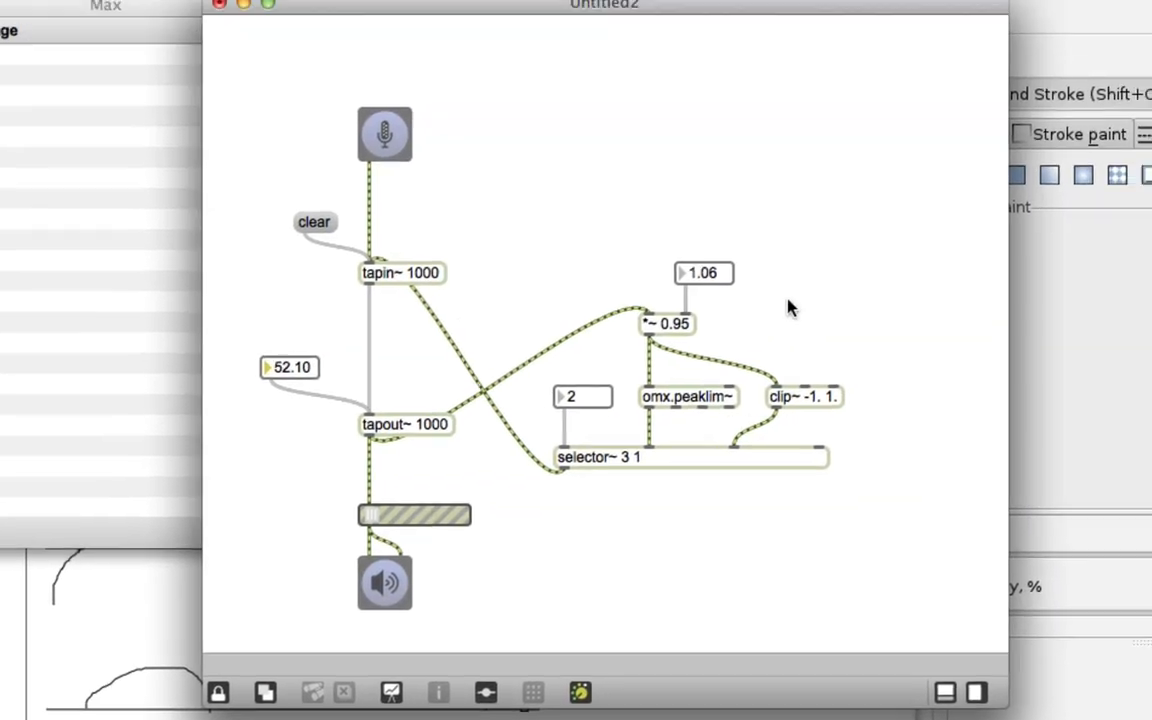
Step: Switch to Max, wire a new %~ 1. object between *~ 0.95 and the last inlet of selector~, and lock the patch
{"action": "key", "text": "super+e"}
{"action": "type", "text": "n"}
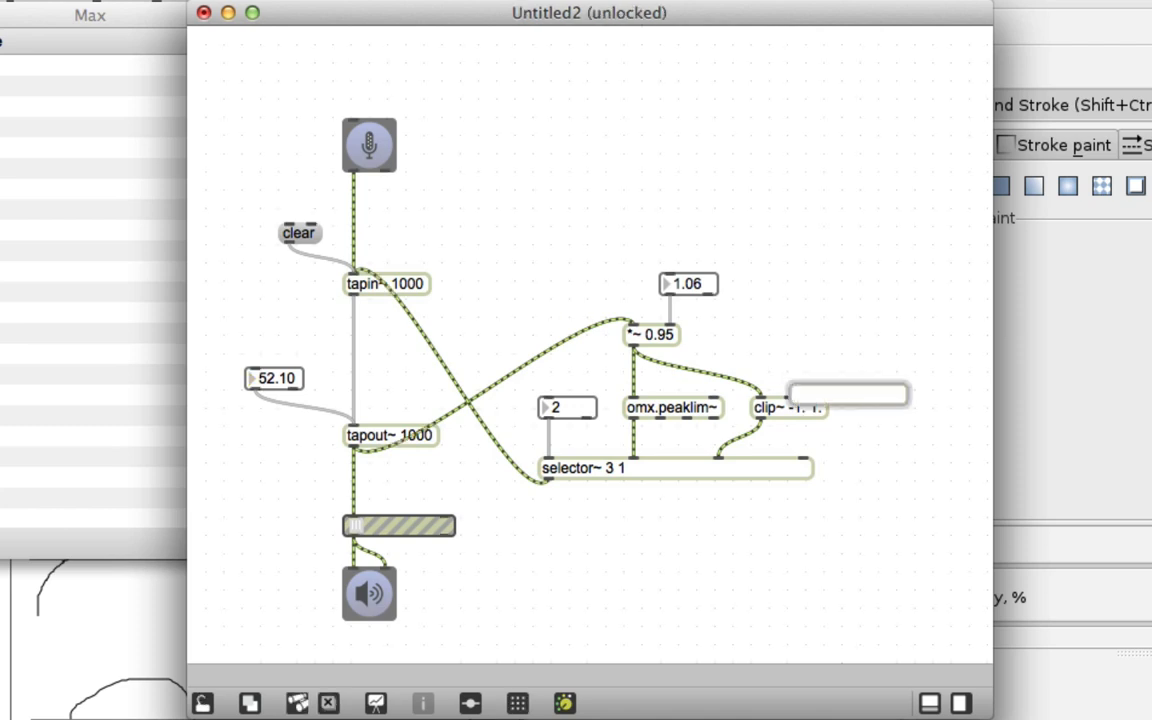
{"action": "type", "text": "%~ 1."}
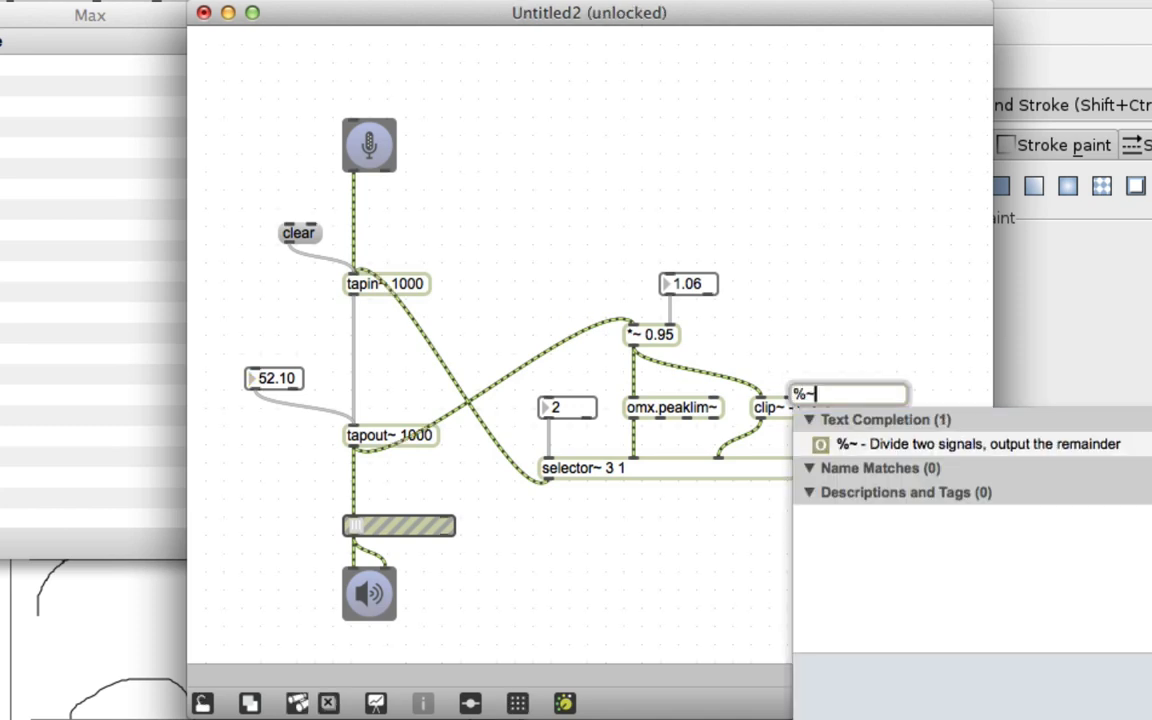
{"action": "left_click", "coordinate": [845, 275]}
{"action": "left_click_drag", "start_coordinate": [823, 391], "coordinate": [806, 462]}
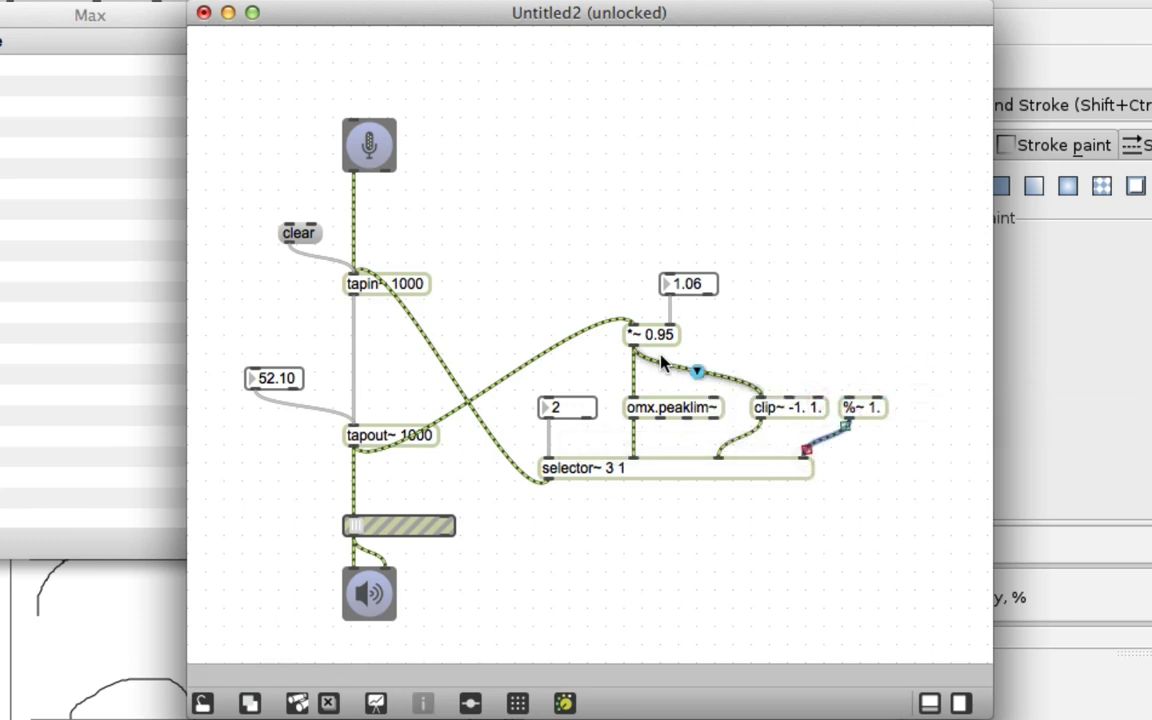
{"action": "left_click_drag", "start_coordinate": [633, 348], "coordinate": [845, 395]}
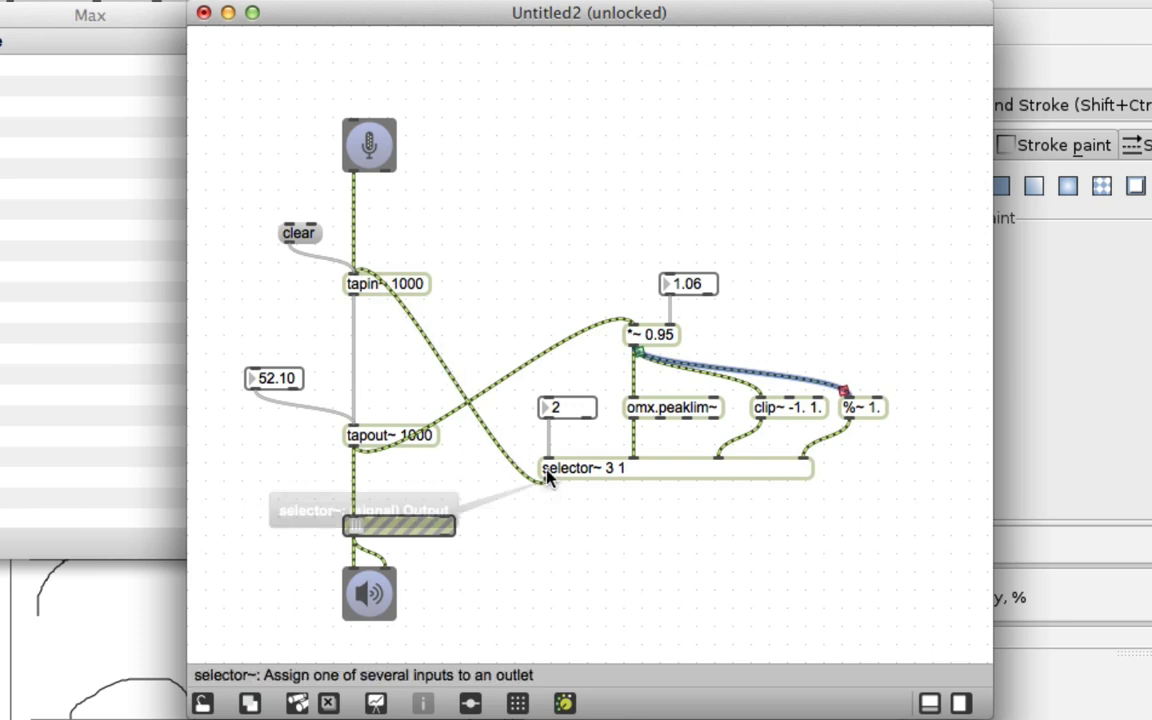
{"action": "key", "text": "super+e"}
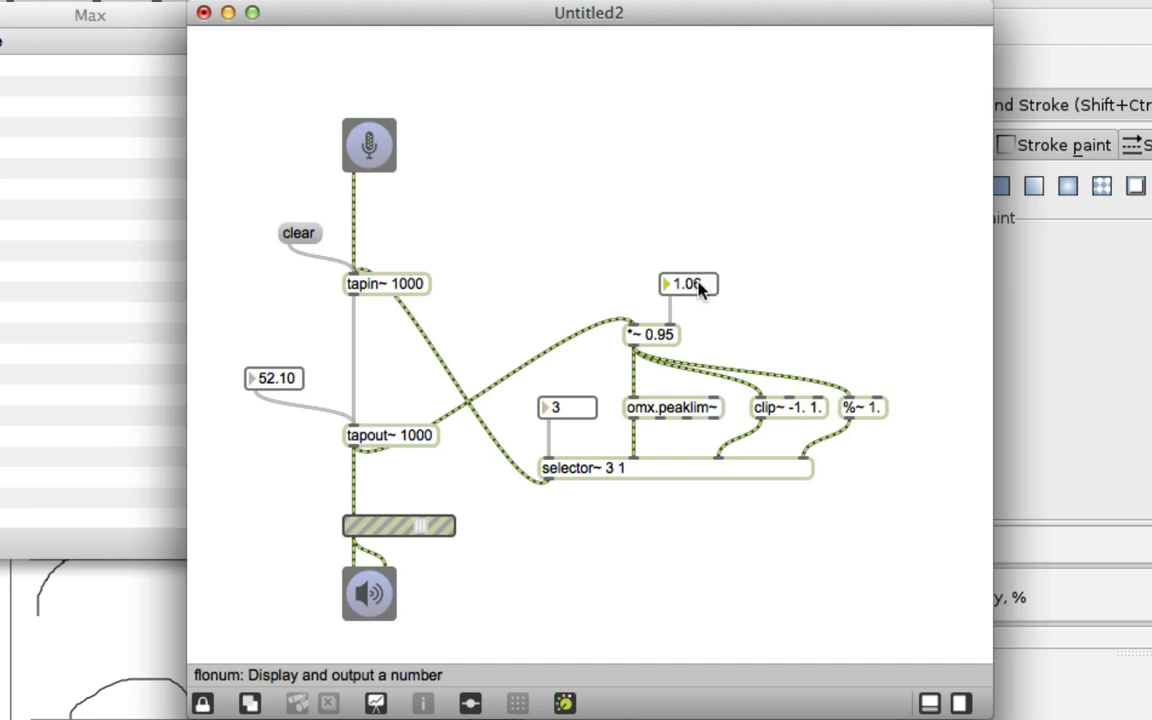
Step: Try the feedback multiplier at 3.52, bring it down to 1.15, and set the tapout~ delay time to 38
{"action": "left_click_drag", "start_coordinate": [700, 287], "coordinate": [700, 223]}
{"action": "left_click_drag", "start_coordinate": [700, 287], "coordinate": [700, 234]}
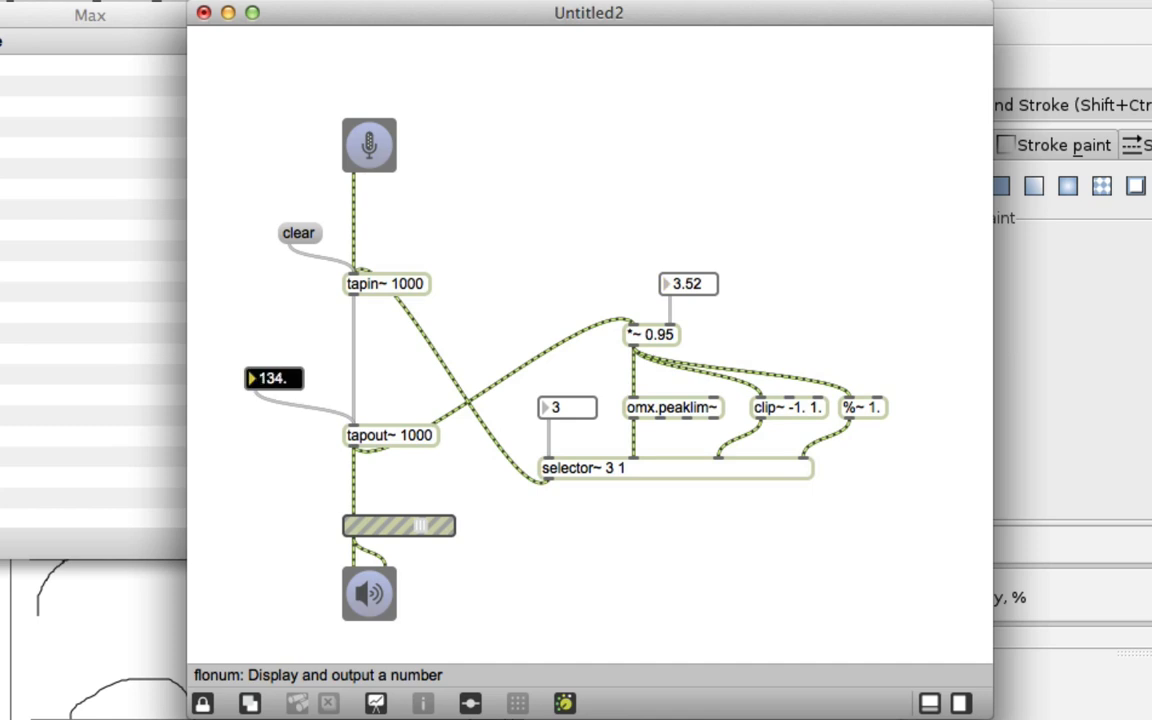
{"action": "left_click_drag", "start_coordinate": [266, 382], "coordinate": [266, 384]}
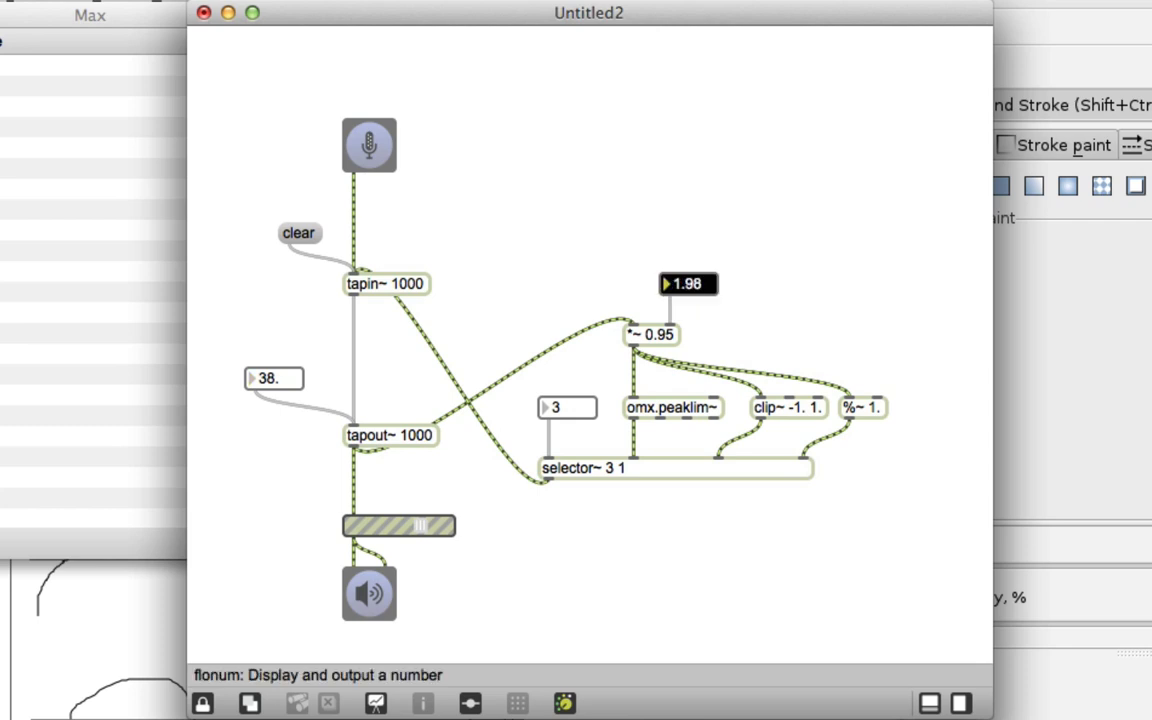
{"action": "left_click_drag", "start_coordinate": [684, 284], "coordinate": [684, 286]}
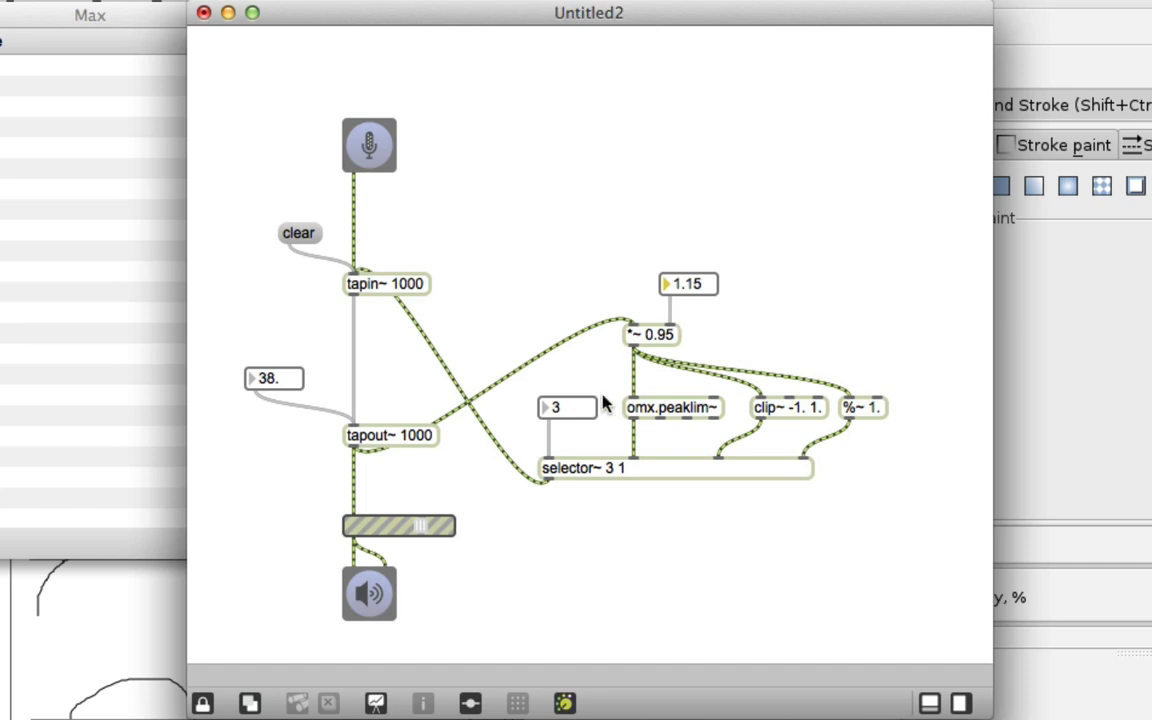
Step: Set the selector~ number box to 1, clear the delay line, and lower the output gain to minimum
{"action": "left_click_drag", "start_coordinate": [585, 408], "coordinate": [585, 416]}
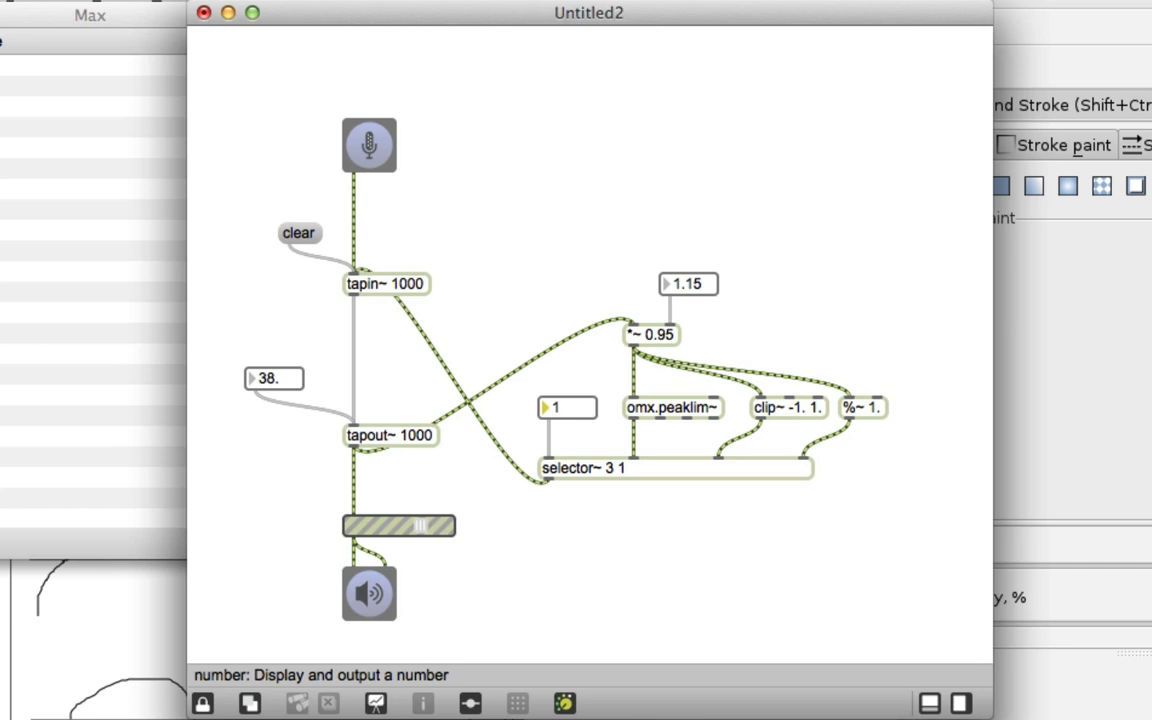
{"action": "left_click_drag", "start_coordinate": [585, 416], "coordinate": [585, 416]}
{"action": "left_click", "coordinate": [303, 229]}
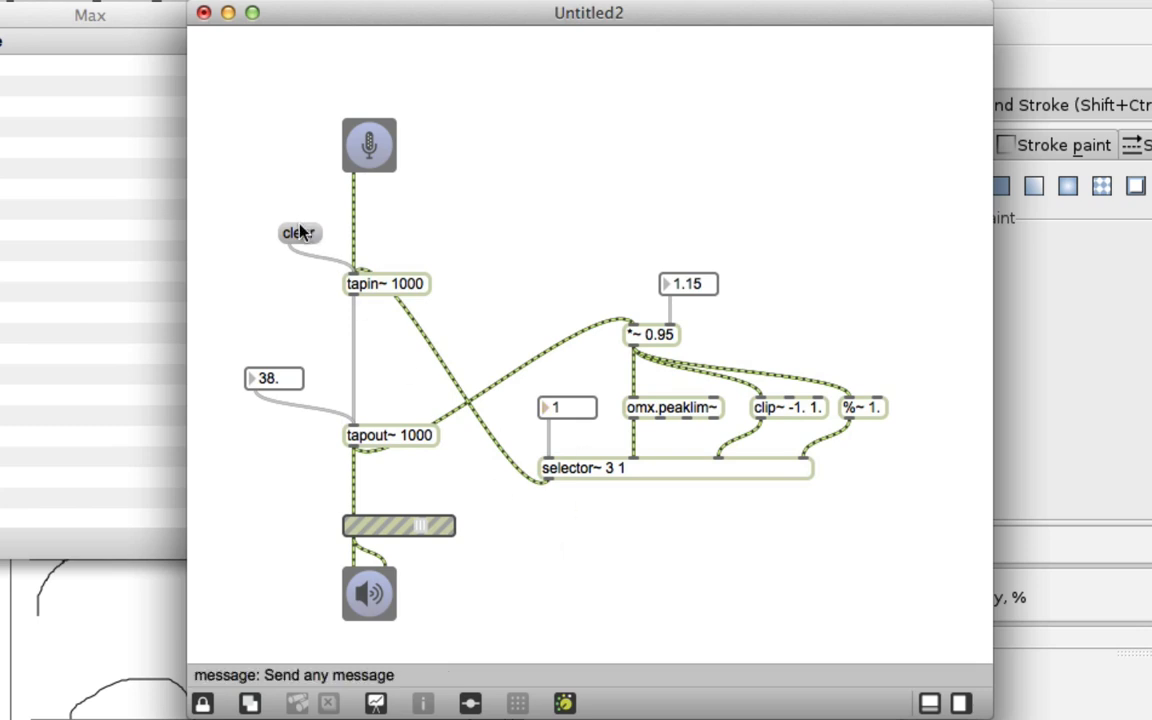
{"action": "left_click_drag", "start_coordinate": [432, 522], "coordinate": [352, 525]}
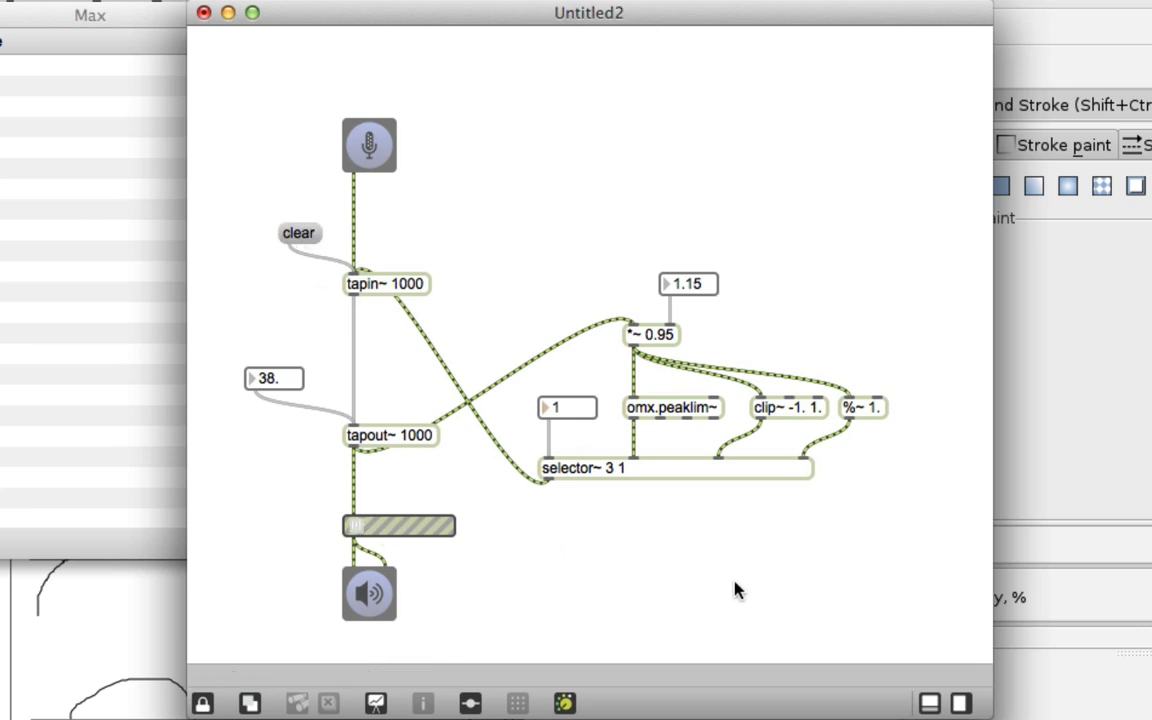
Step: Unlock the patch, widen its window, and move tapout~ 1000, the gain slider, and the audio output farther down
{"action": "key", "text": "super+e"}
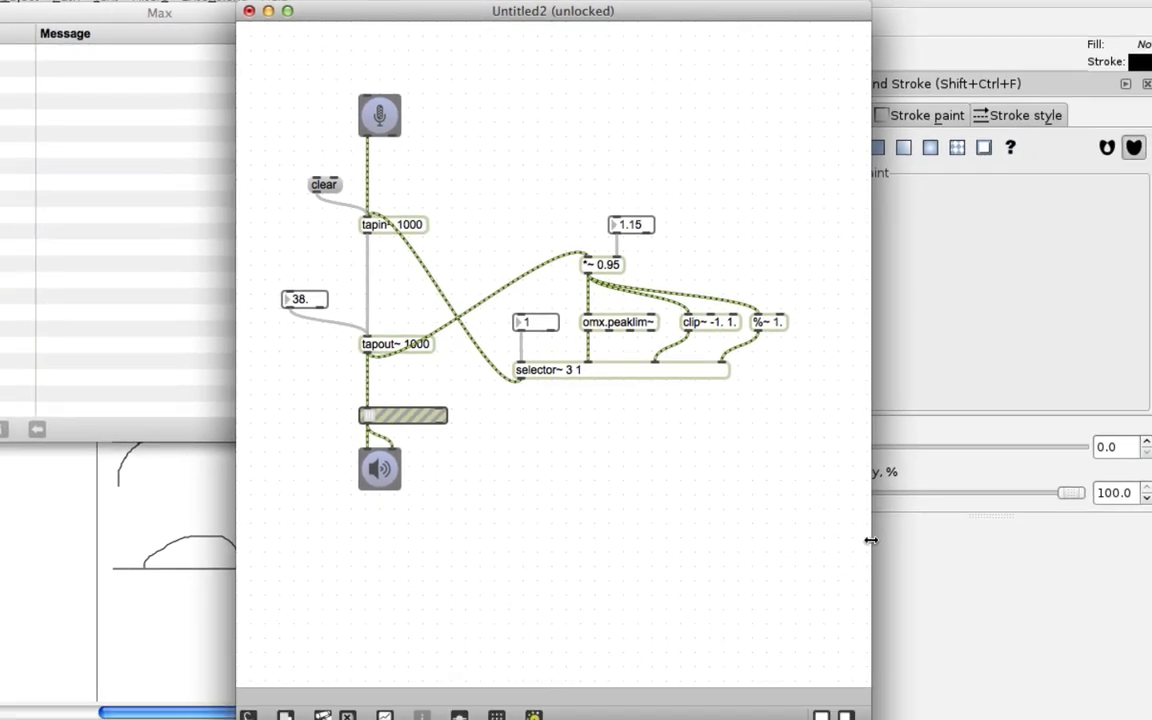
{"action": "left_click_drag", "start_coordinate": [871, 540], "coordinate": [1131, 531]}
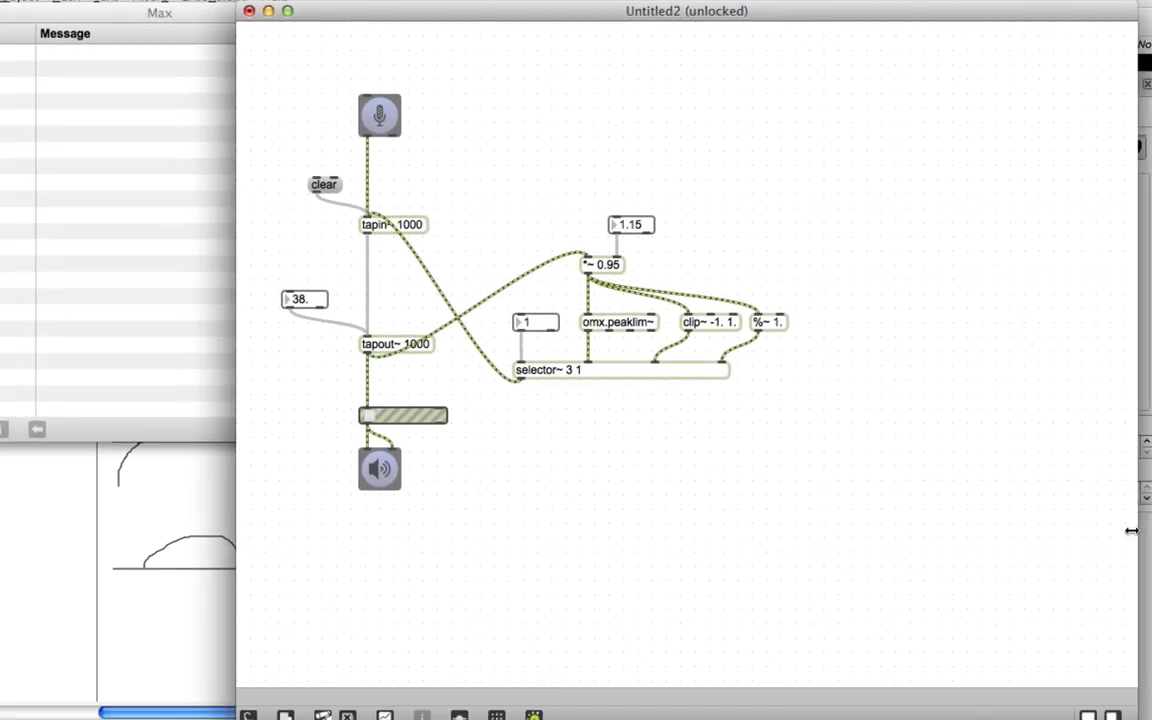
{"action": "left_click_drag", "start_coordinate": [318, 350], "coordinate": [440, 490]}
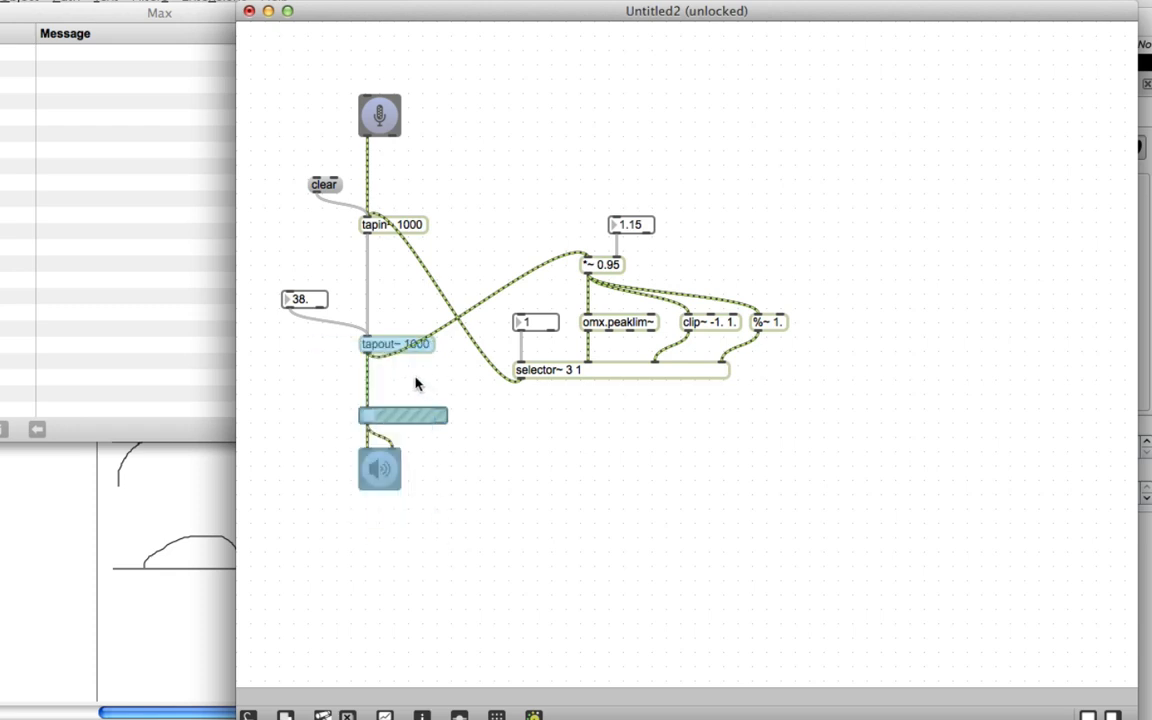
{"action": "left_click_drag", "start_coordinate": [386, 349], "coordinate": [385, 515]}
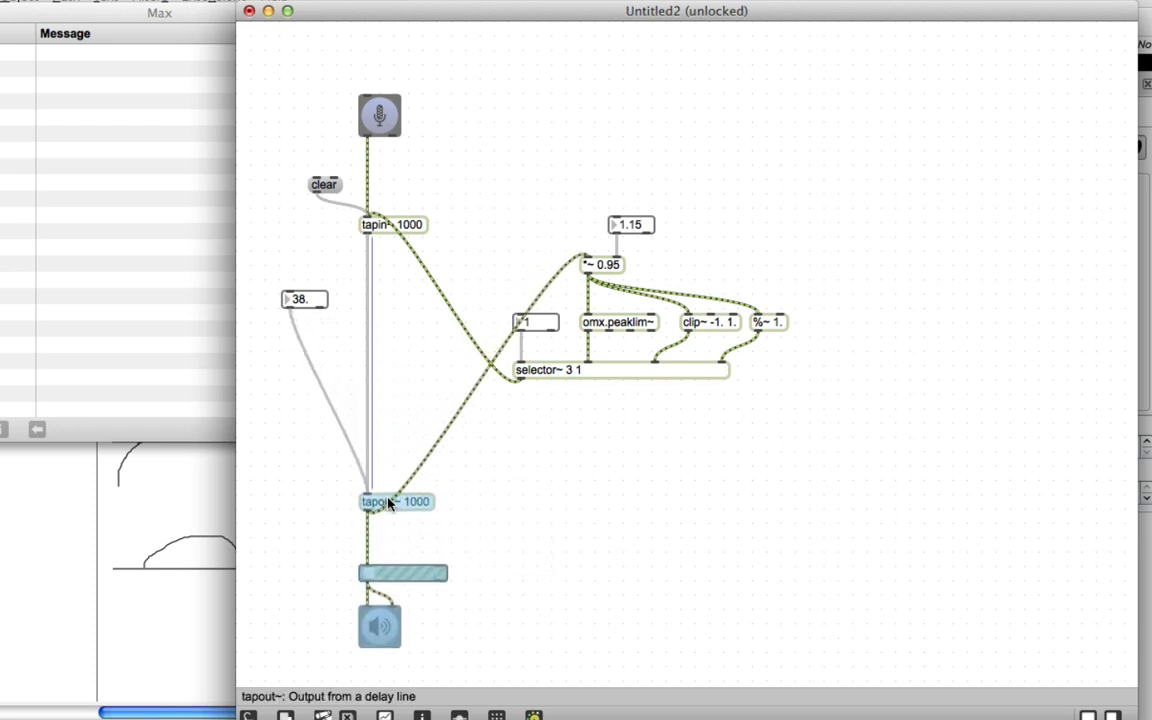
{"action": "left_click", "coordinate": [530, 470]}
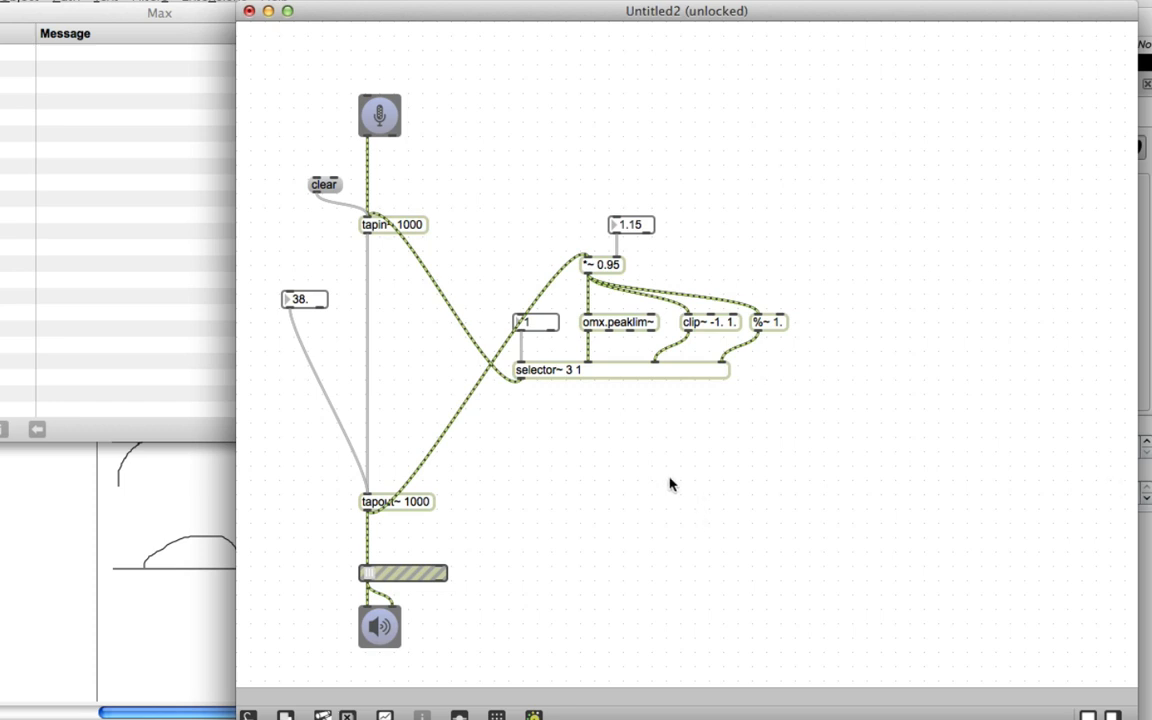
Step: Add a biquad~ object in the empty space below selector~
{"action": "type", "text": "n"}
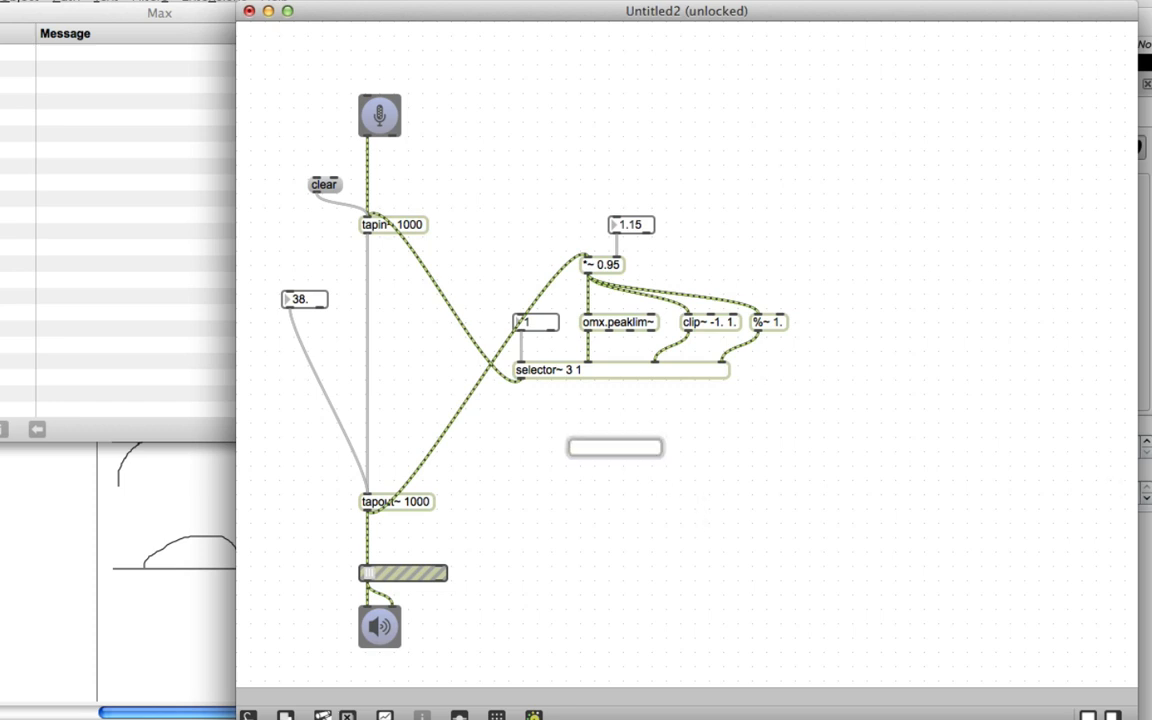
{"action": "type", "text": "biquad~"}
{"action": "key", "text": "Return"}
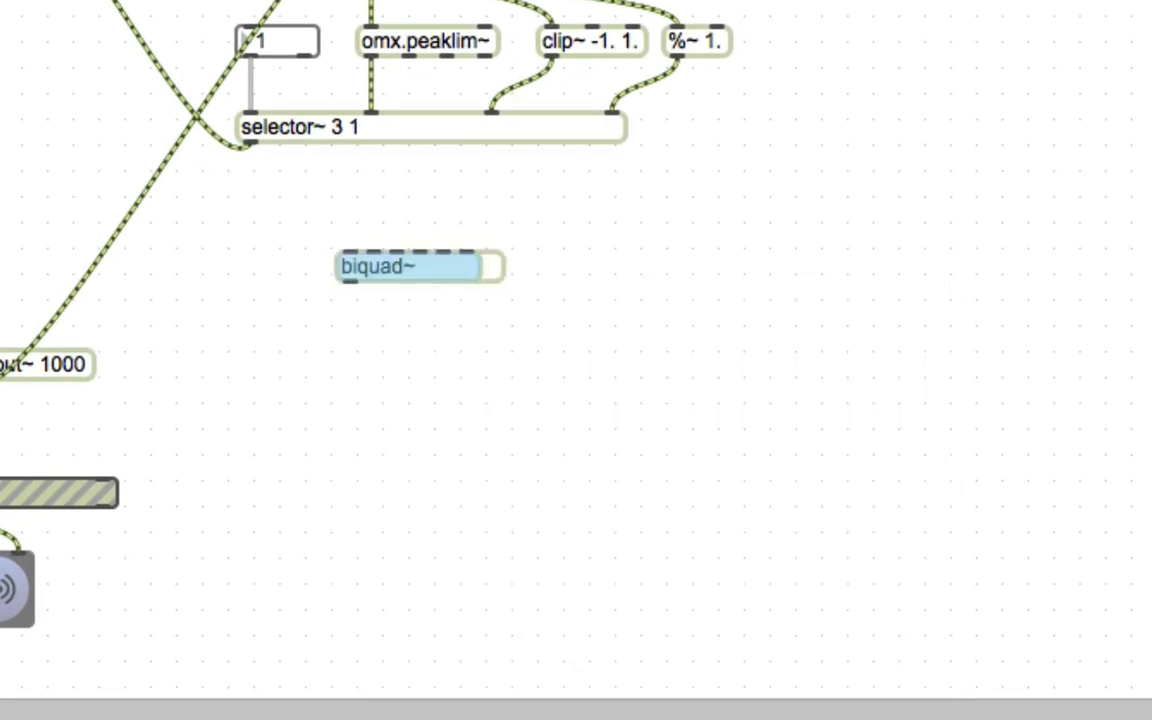
{"action": "key", "text": "f"}
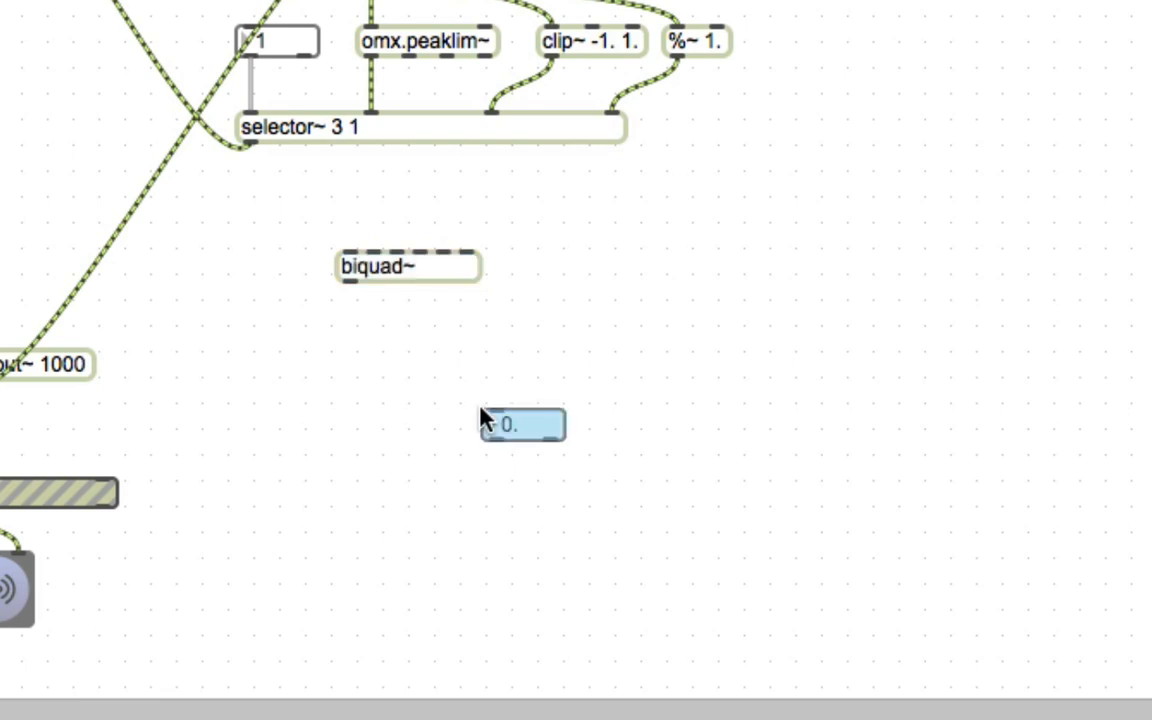
{"action": "key", "text": "l"}
{"action": "left_click_drag", "start_coordinate": [469, 401], "coordinate": [577, 443]}
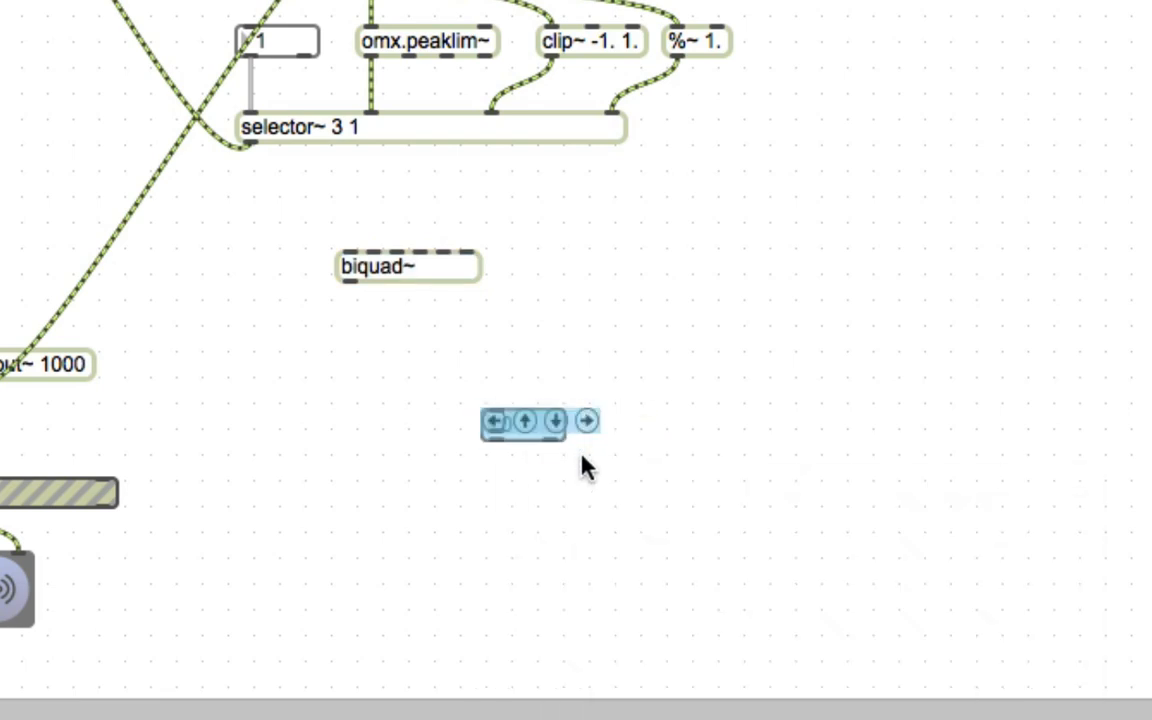
{"action": "key", "text": "BackSpace"}
Step: Add a filtergraph~ object in the empty space below biquad~ and open its help patch
{"action": "type", "text": "nfi"}
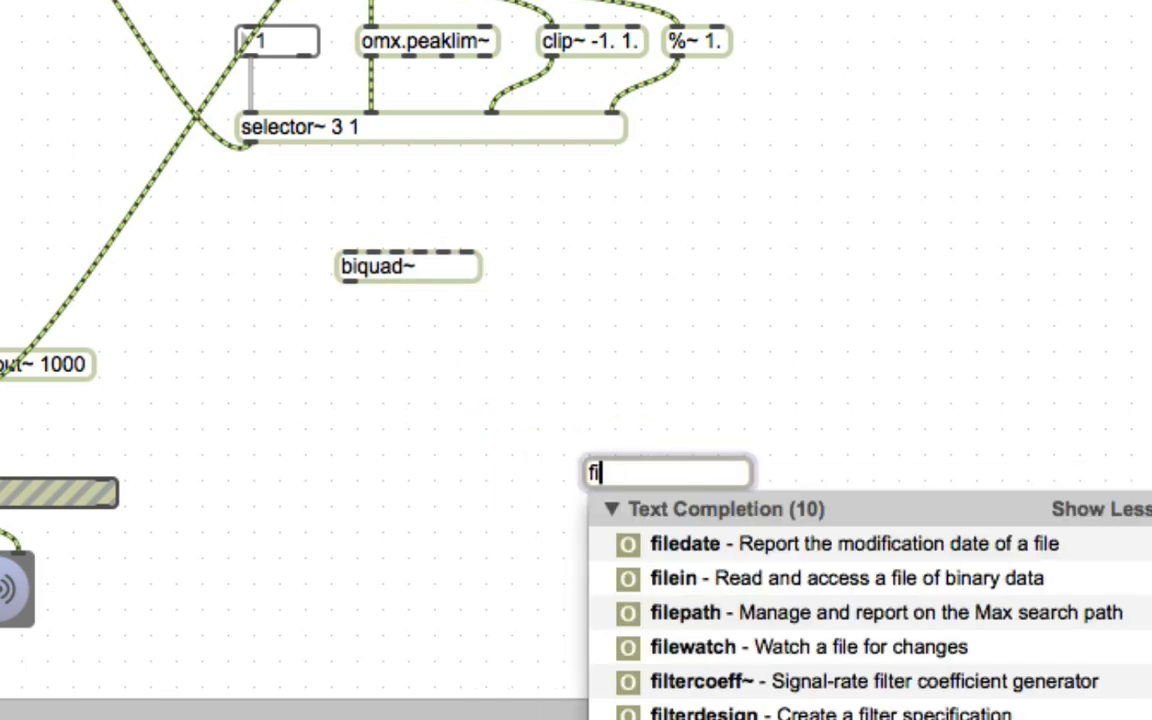
{"action": "type", "text": "lterg"}
{"action": "key", "text": "Return"}
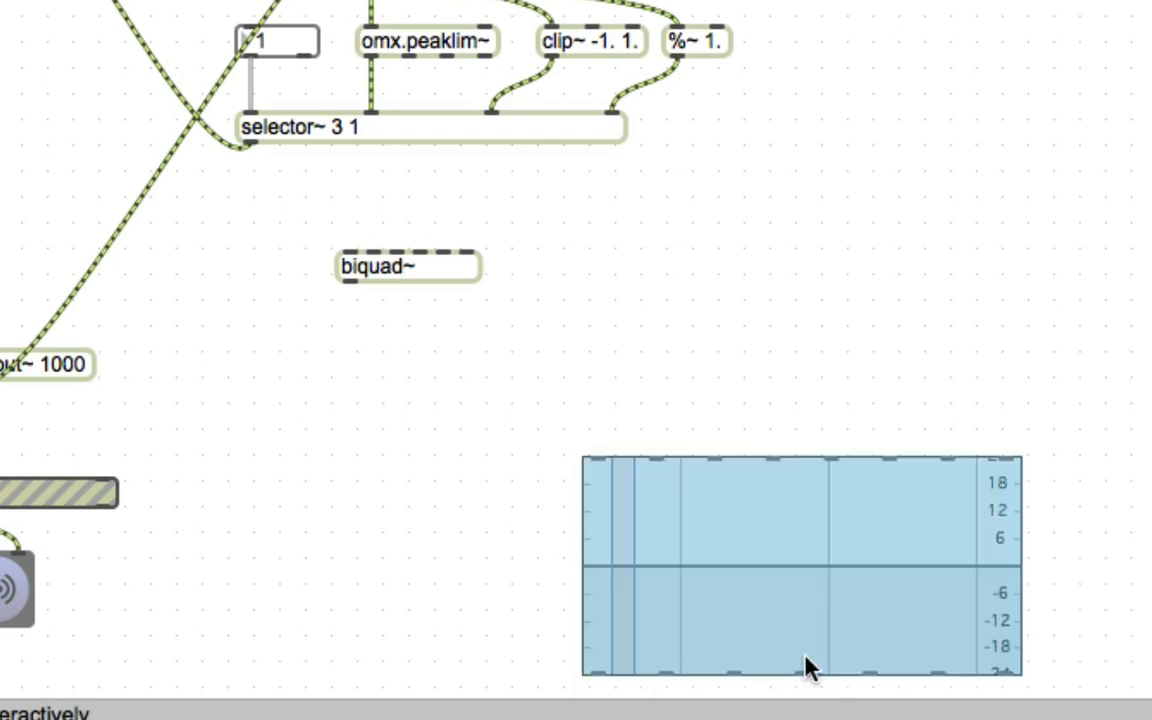
{"action": "left_click_drag", "start_coordinate": [776, 610], "coordinate": [537, 594]}
{"action": "left_click", "coordinate": [537, 594], "text": "alt"}
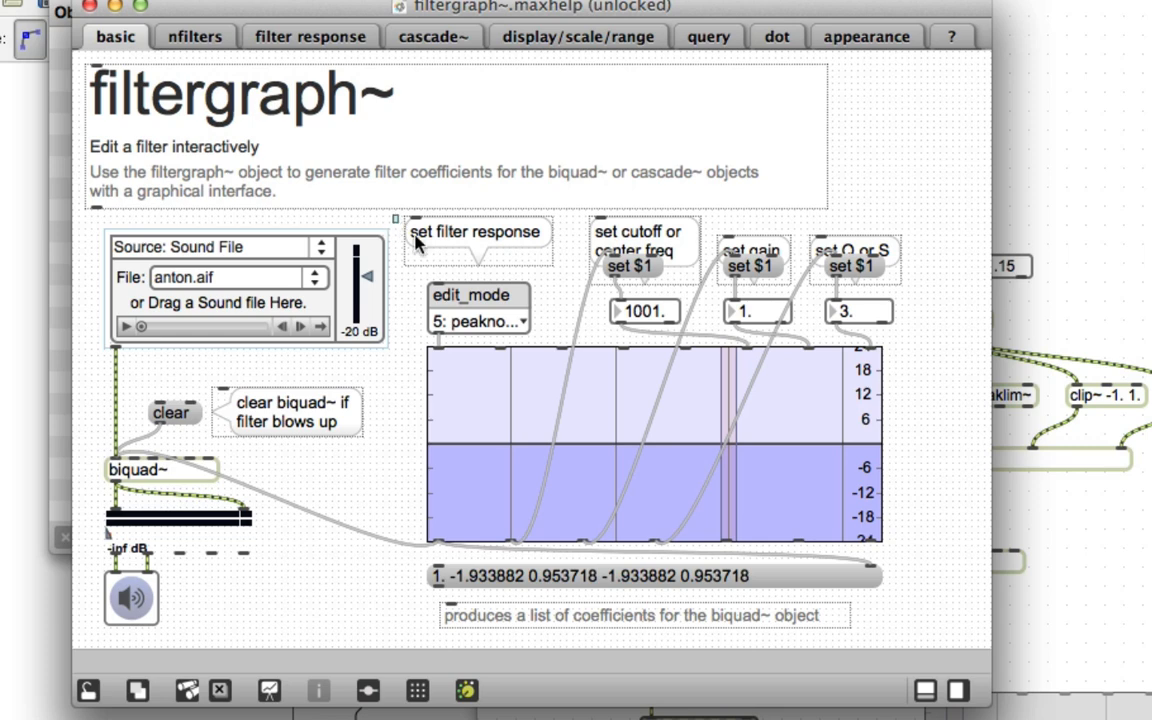
Step: Replace the plain filtergraph~ with a copy of the filtergraph~ and its parameter controls from the help patch's basic example
{"action": "left_click_drag", "start_coordinate": [393, 215], "coordinate": [938, 562]}
{"action": "key", "text": "super+c"}
{"action": "key", "text": "super+w"}
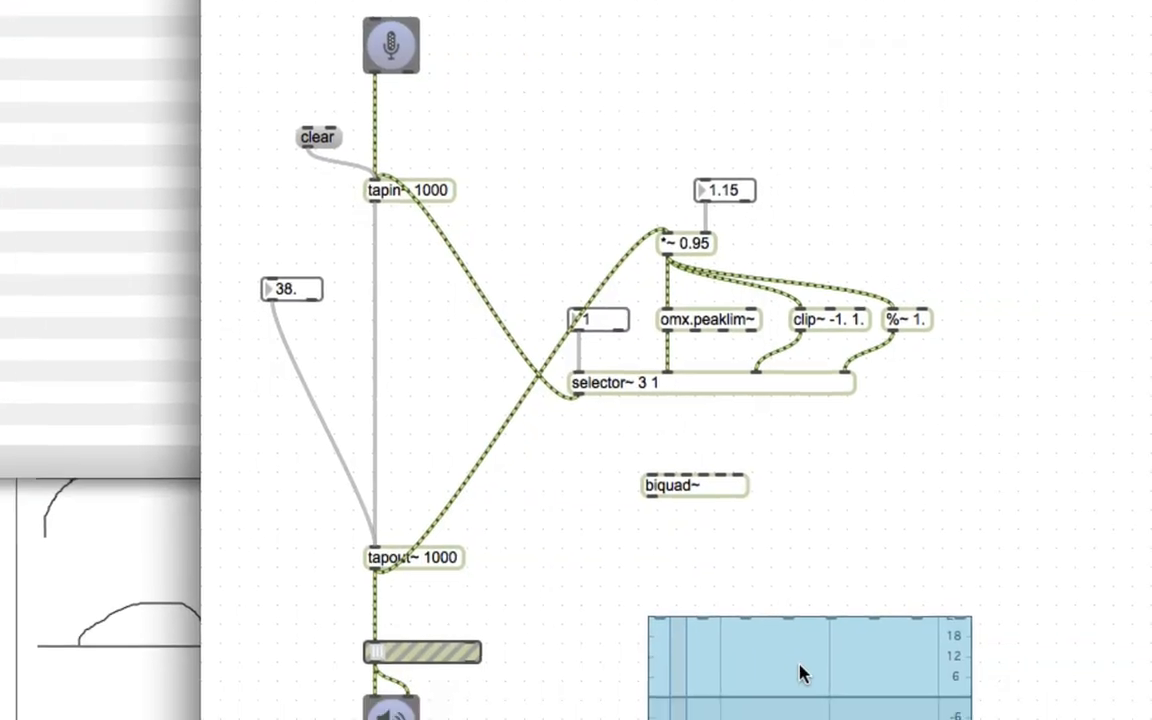
{"action": "key", "text": "BackSpace"}
{"action": "key", "text": "super+v"}
Step: Place the pasted filter controls beside biquad~ and connect filtergraph~'s first outlet to biquad~'s signal inlet
{"action": "left_click_drag", "start_coordinate": [490, 275], "coordinate": [694, 576]}
{"action": "left_click", "coordinate": [587, 632]}
{"action": "mouse_move", "coordinate": [632, 686]}
{"action": "left_mouse_down"}
{"action": "mouse_move", "coordinate": [452, 391]}
{"action": "mouse_move", "coordinate": [424, 409]}
{"action": "left_mouse_up"}
Step: Route selector~'s output through biquad~ into tapin~ instead of directly, with biquad~ aligned under selector~
{"action": "left_click_drag", "start_coordinate": [347, 335], "coordinate": [414, 403]}
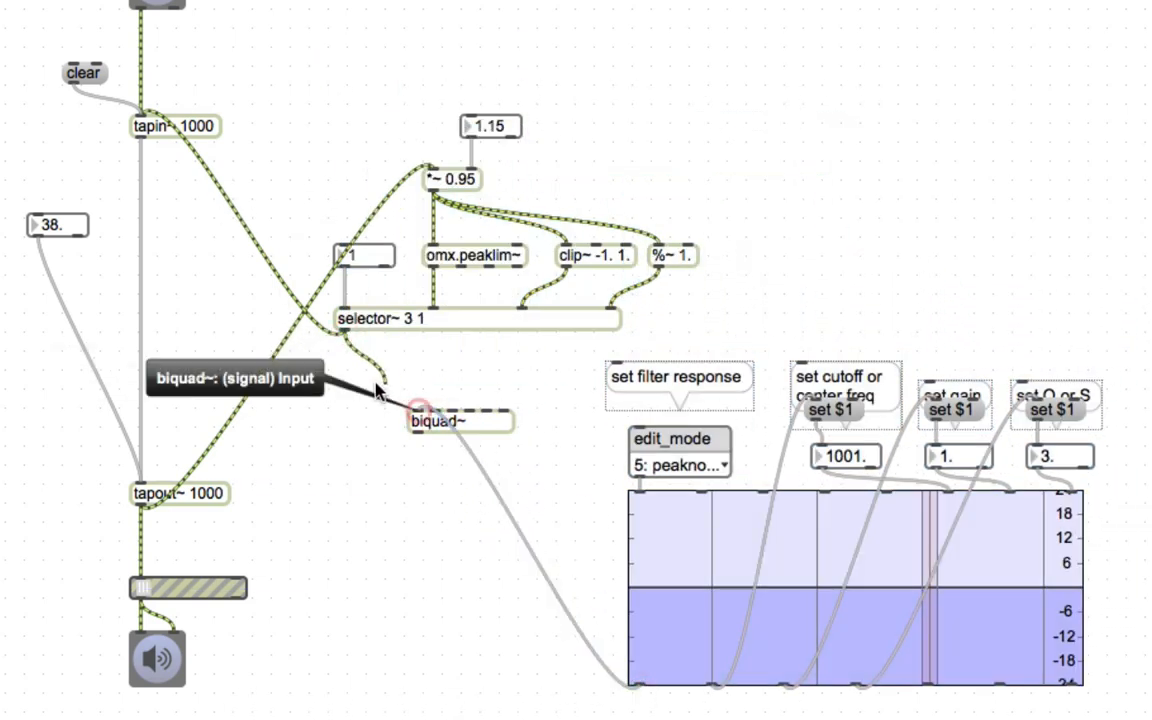
{"action": "left_click", "coordinate": [334, 332]}
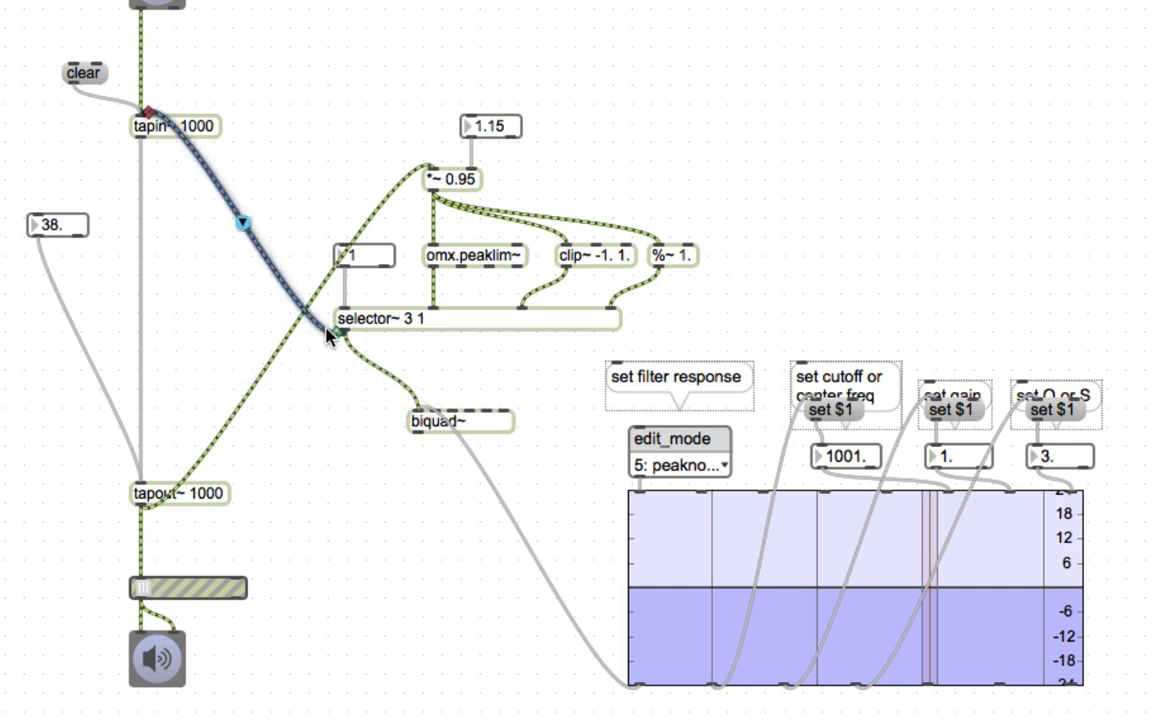
{"action": "left_click_drag", "start_coordinate": [334, 332], "coordinate": [404, 411]}
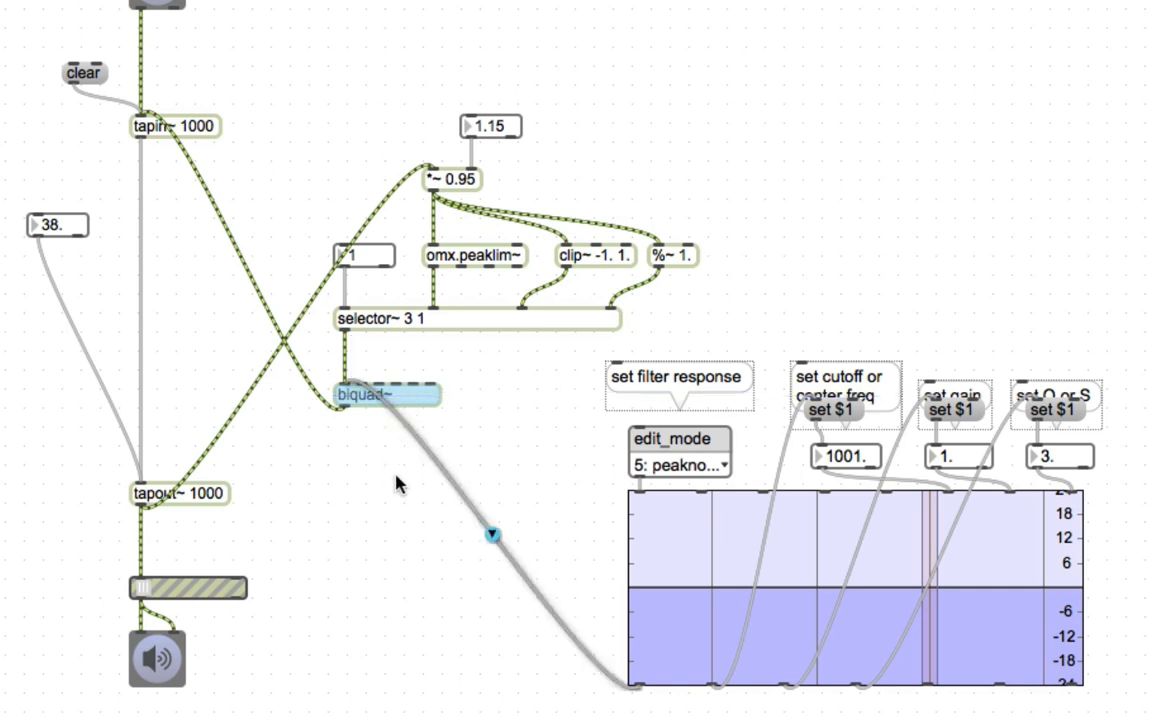
{"action": "left_click", "coordinate": [400, 483]}
Step: Set the filter response to 6: lowshelf and shape it to a cutoff of about 1489 Hz with gain about 0.45
{"action": "left_click", "coordinate": [718, 466]}
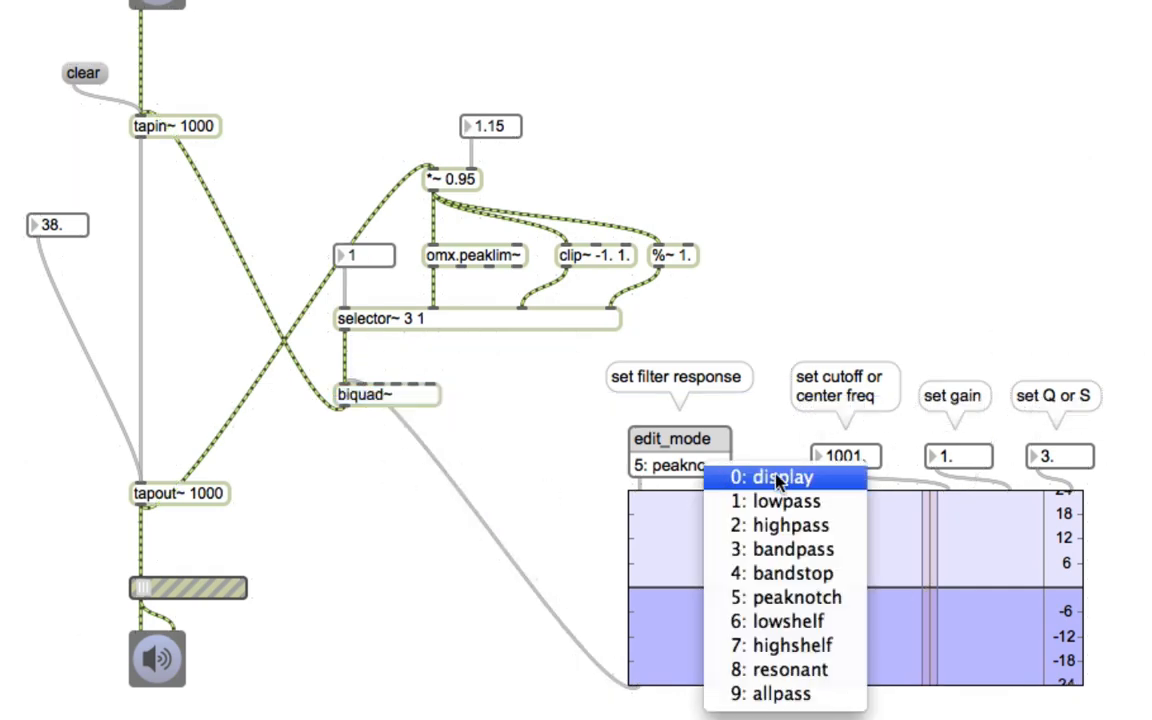
{"action": "left_click", "coordinate": [795, 621]}
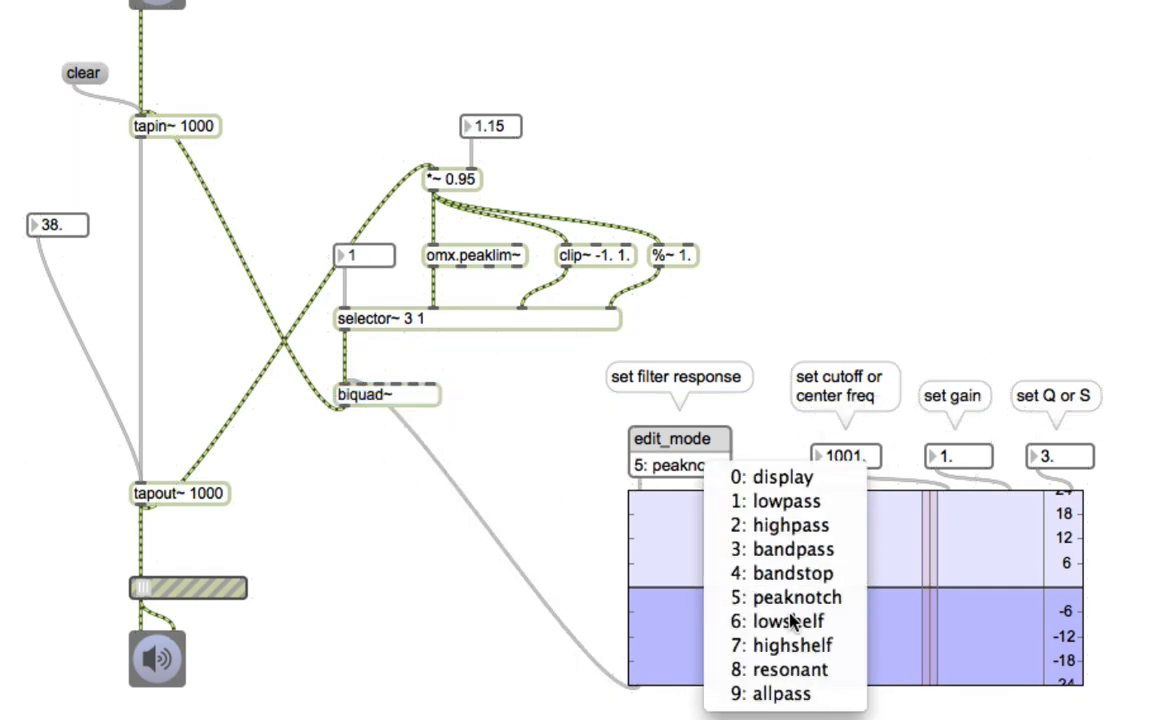
{"action": "left_click_drag", "start_coordinate": [921, 610], "coordinate": [928, 637]}
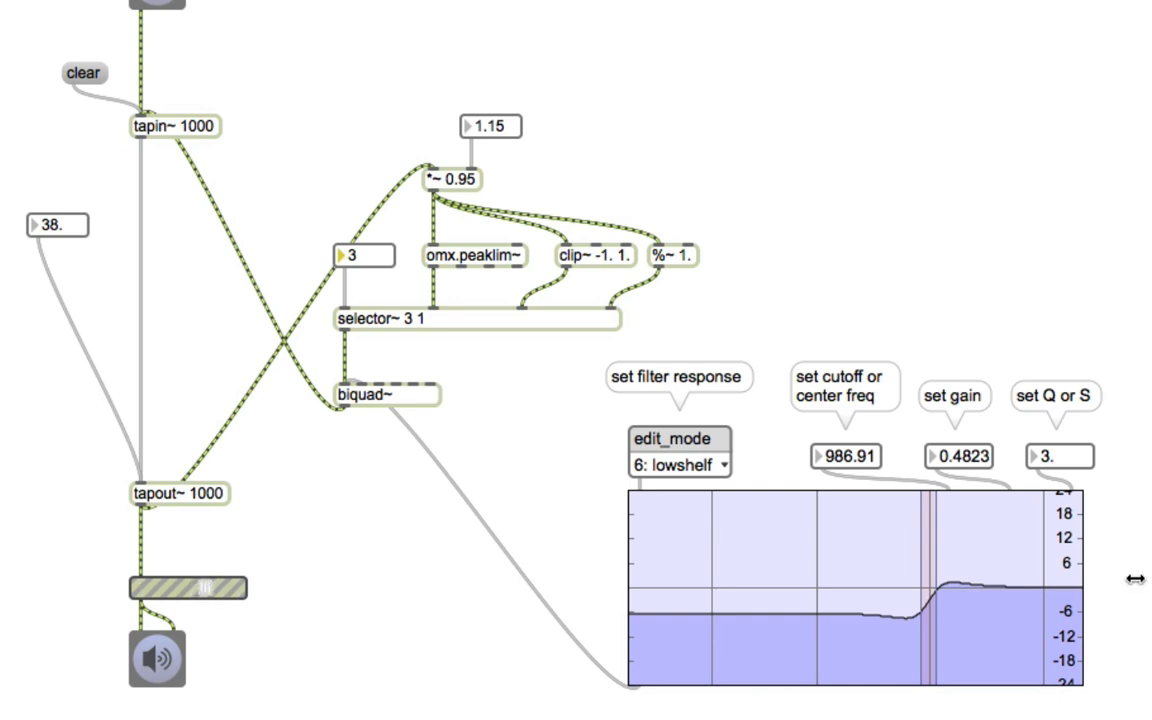
{"action": "left_click_drag", "start_coordinate": [944, 608], "coordinate": [887, 609]}
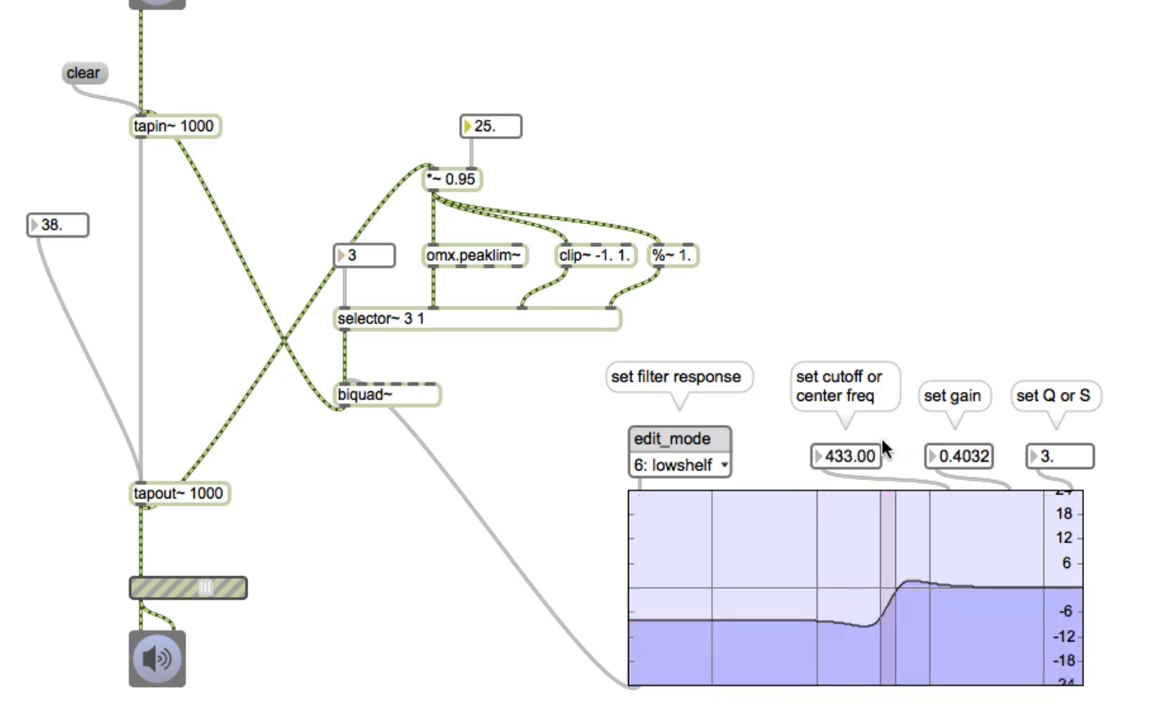
{"action": "left_click_drag", "start_coordinate": [888, 617], "coordinate": [946, 609]}
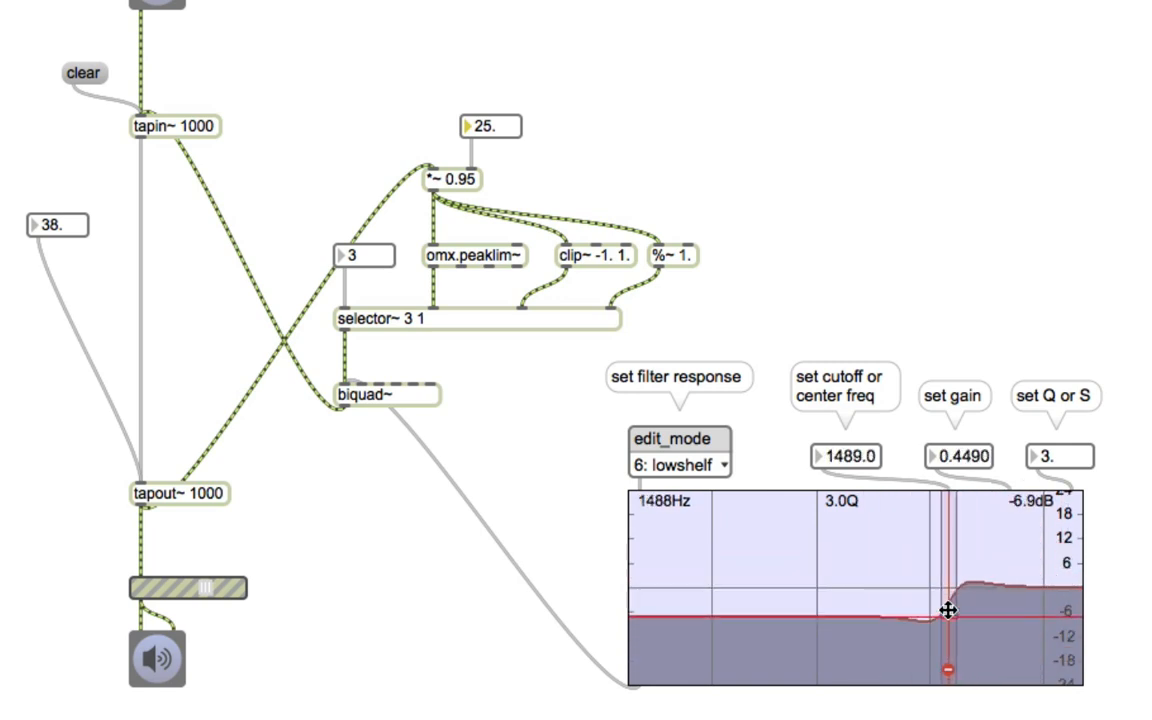
Step: Unlock the patch and add a dcblocker~ object in the empty space below biquad~
{"action": "key", "text": "super+e"}
{"action": "key", "text": "n"}
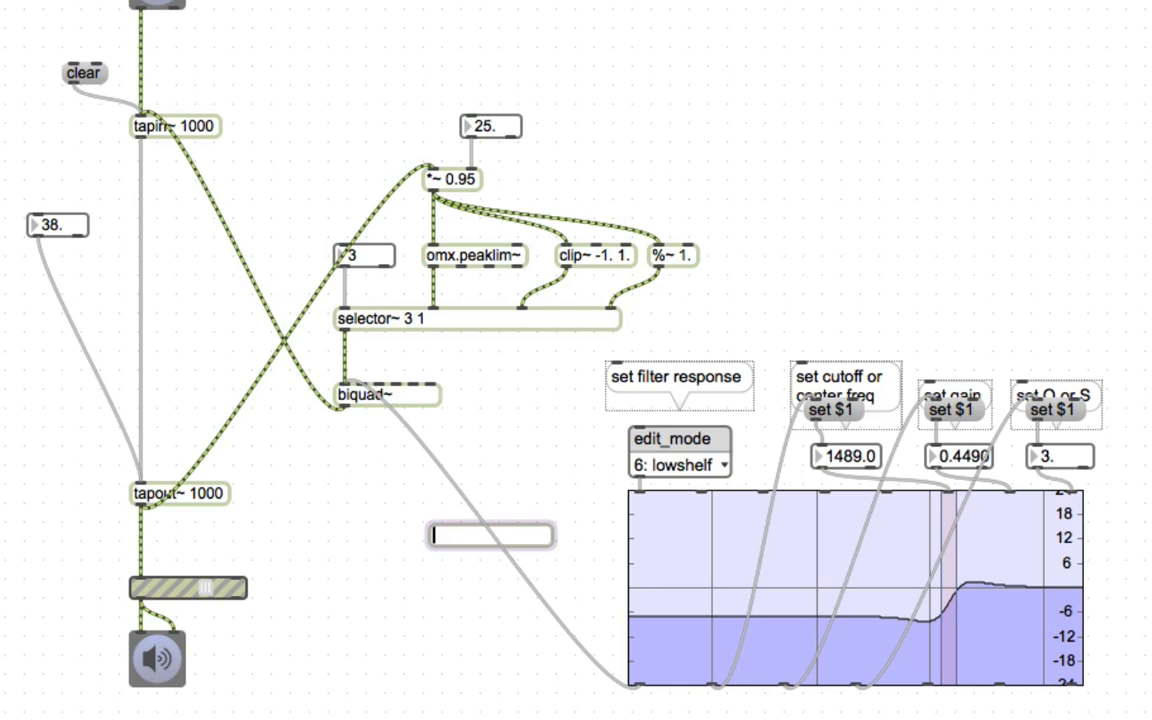
{"action": "type", "text": "dcblocker~"}
{"action": "key", "text": "Return"}
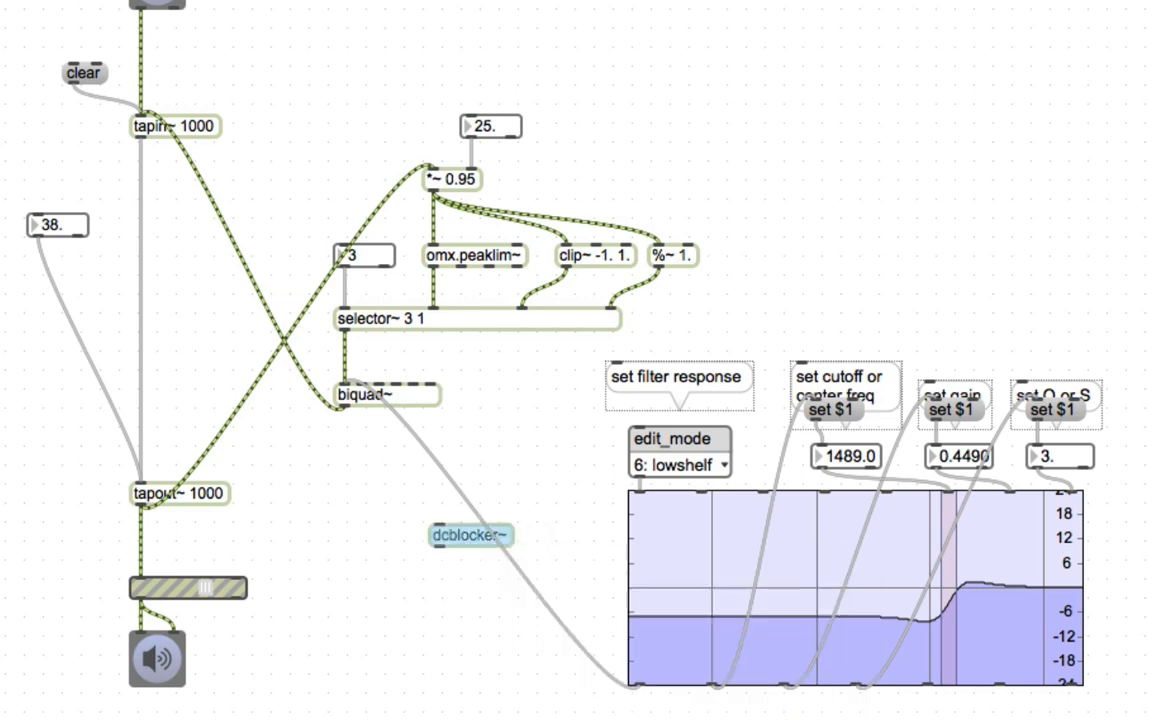
Step: Insert dcblocker~ between biquad~'s output and tapin~, aligned directly under biquad~
{"action": "left_click_drag", "start_coordinate": [485, 533], "coordinate": [362, 465]}
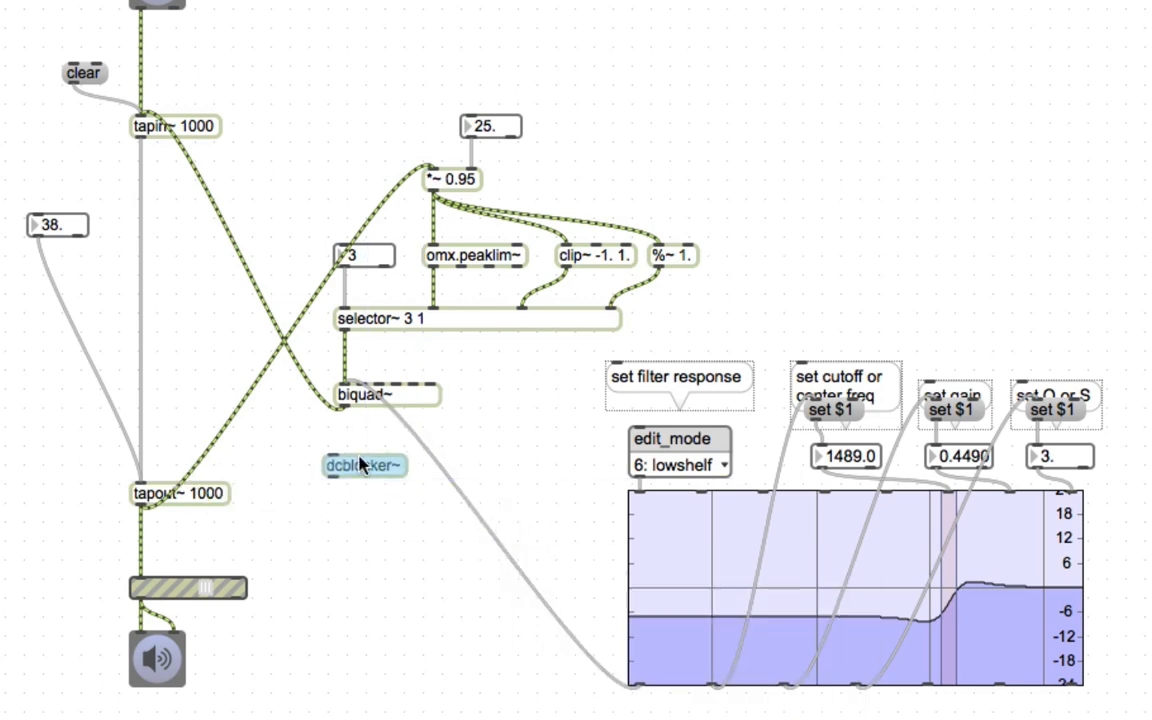
{"action": "left_click", "coordinate": [325, 410]}
{"action": "left_click_drag", "start_coordinate": [337, 401], "coordinate": [328, 468]}
{"action": "left_click_drag", "start_coordinate": [344, 409], "coordinate": [346, 453]}
{"action": "left_click", "coordinate": [335, 466]}
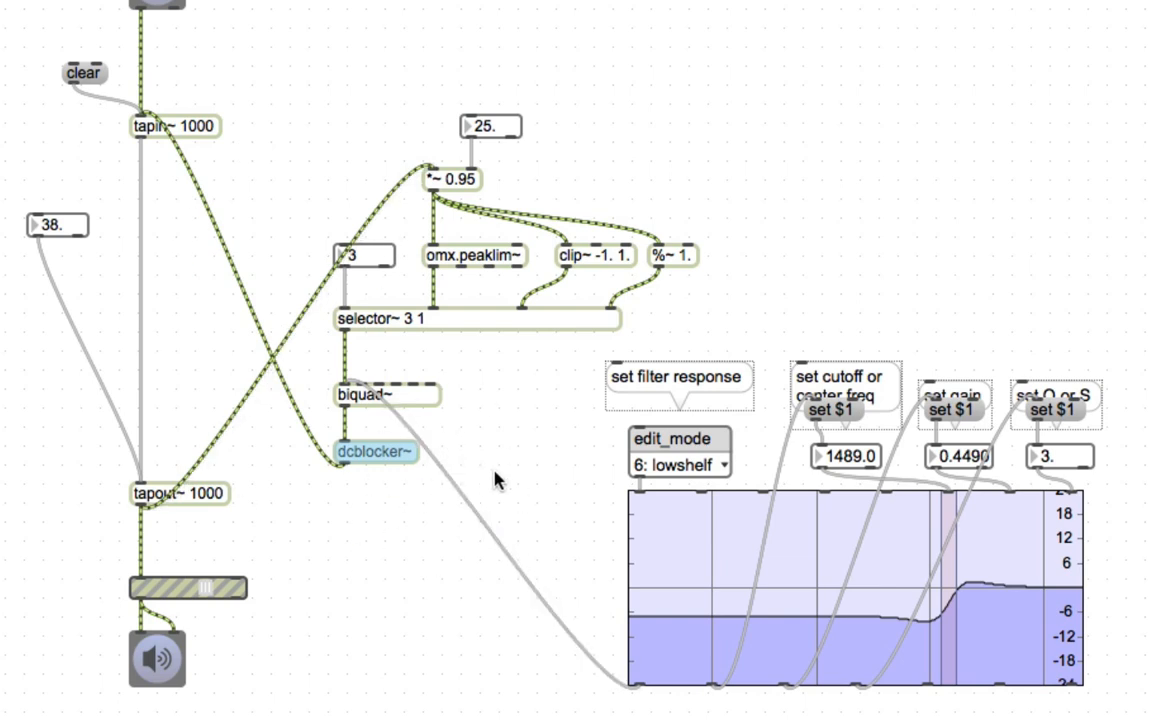
Step: Lock the patch, shape the lowshelf to about 621 Hz, gain 0.28 and Q 4.54, and set the tapout~ delay time to 24
{"action": "key", "text": "super+e"}
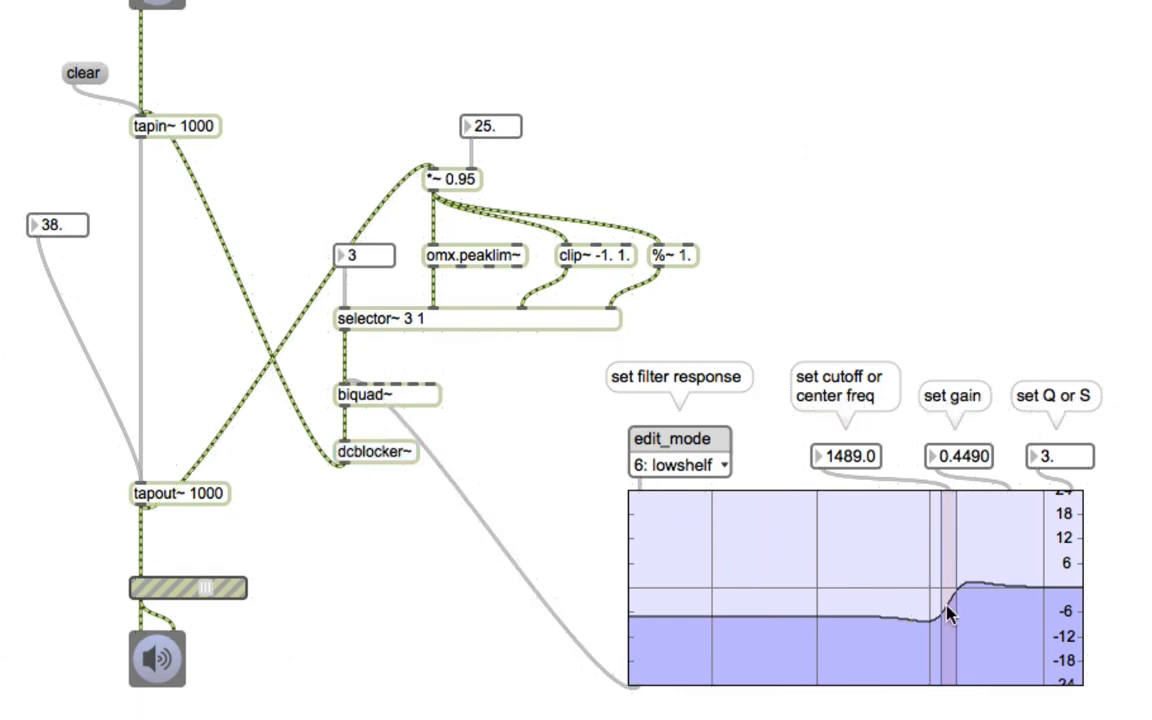
{"action": "mouse_move", "coordinate": [949, 612]}
{"action": "left_mouse_down"}
{"action": "mouse_move", "coordinate": [931, 543]}
{"action": "mouse_move", "coordinate": [756, 544]}
{"action": "mouse_move", "coordinate": [918, 689]}
{"action": "mouse_move", "coordinate": [1013, 532]}
{"action": "mouse_move", "coordinate": [612, 512]}
{"action": "mouse_move", "coordinate": [705, 645]}
{"action": "mouse_move", "coordinate": [630, 627]}
{"action": "mouse_move", "coordinate": [787, 504]}
{"action": "mouse_move", "coordinate": [712, 532]}
{"action": "mouse_move", "coordinate": [934, 601]}
{"action": "left_mouse_up"}
{"action": "left_click_drag", "start_coordinate": [874, 634], "coordinate": [905, 627]}
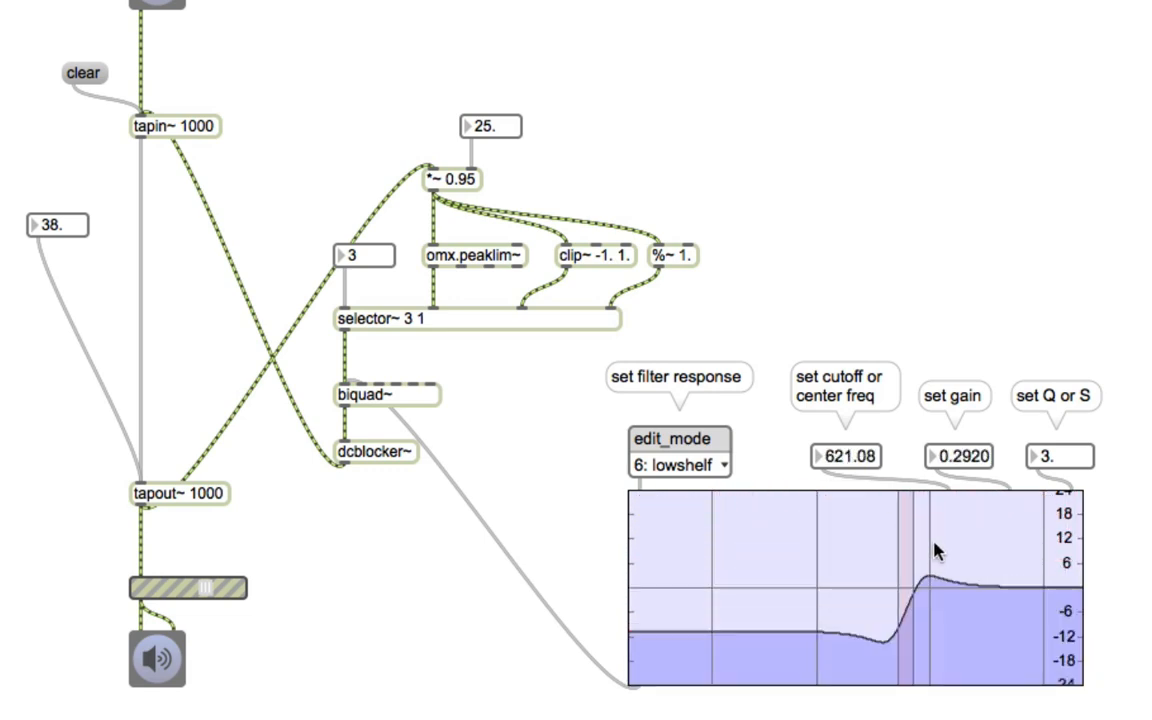
{"action": "left_click_drag", "start_coordinate": [920, 548], "coordinate": [910, 542]}
{"action": "left_click_drag", "start_coordinate": [53, 230], "coordinate": [83, 232]}
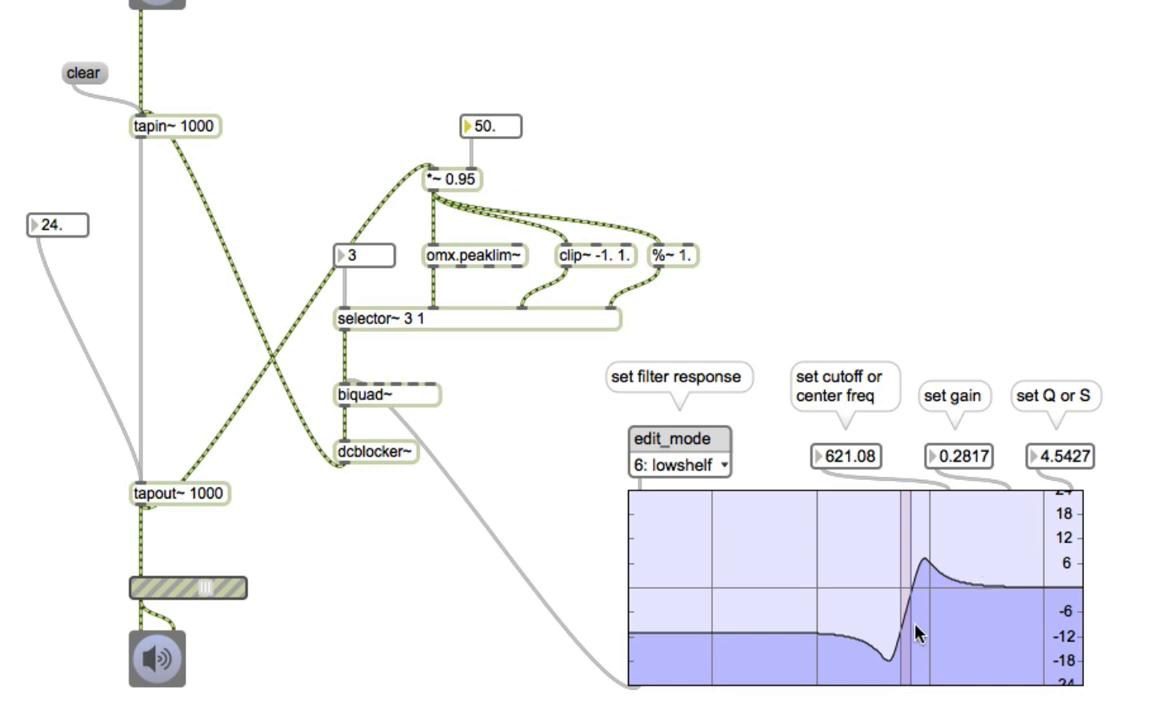
Step: Reshape the lowshelf curve into a boost with cutoff about 1276 Hz, gain about 10.4 and Q about 2.26
{"action": "left_click_drag", "start_coordinate": [918, 632], "coordinate": [997, 444]}
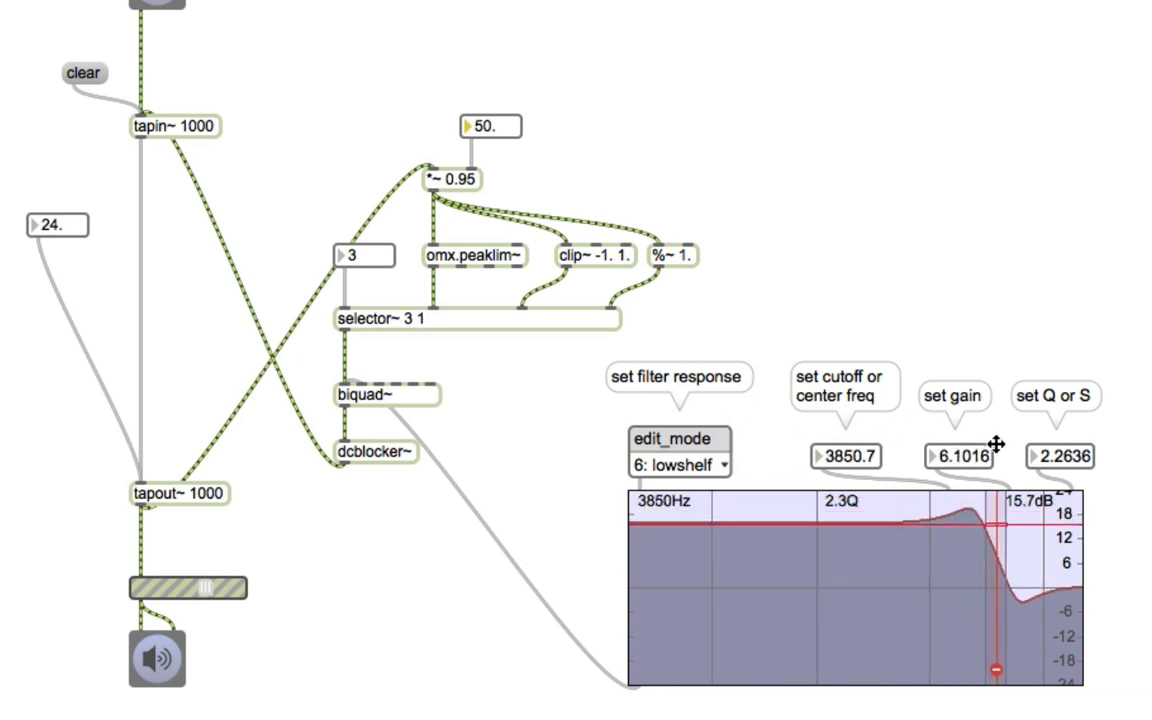
{"action": "mouse_move", "coordinate": [955, 485]}
{"action": "left_mouse_down"}
{"action": "mouse_move", "coordinate": [917, 447]}
{"action": "mouse_move", "coordinate": [1003, 589]}
{"action": "mouse_move", "coordinate": [928, 448]}
{"action": "mouse_move", "coordinate": [764, 411]}
{"action": "mouse_move", "coordinate": [820, 566]}
{"action": "mouse_move", "coordinate": [887, 474]}
{"action": "mouse_move", "coordinate": [795, 188]}
{"action": "mouse_move", "coordinate": [661, 535]}
{"action": "mouse_move", "coordinate": [903, 620]}
{"action": "mouse_move", "coordinate": [865, 476]}
{"action": "left_mouse_up"}
{"action": "left_click_drag", "start_coordinate": [789, 403], "coordinate": [936, 422]}
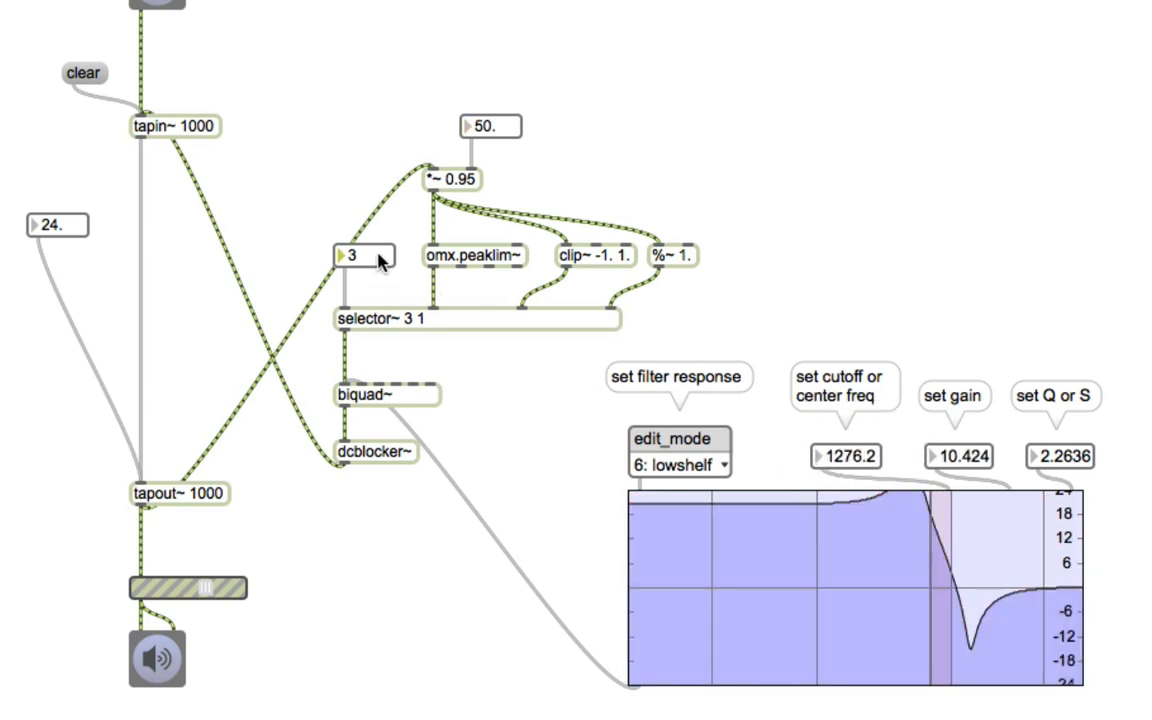
Step: Set the selector~ number box to 2 and sweep the lowshelf down to a cutoff of about 1.39 Hz with gain about 0.16
{"action": "left_click_drag", "start_coordinate": [378, 257], "coordinate": [378, 264]}
{"action": "left_click_drag", "start_coordinate": [942, 533], "coordinate": [955, 620]}
{"action": "left_click_drag", "start_coordinate": [890, 652], "coordinate": [594, 630]}
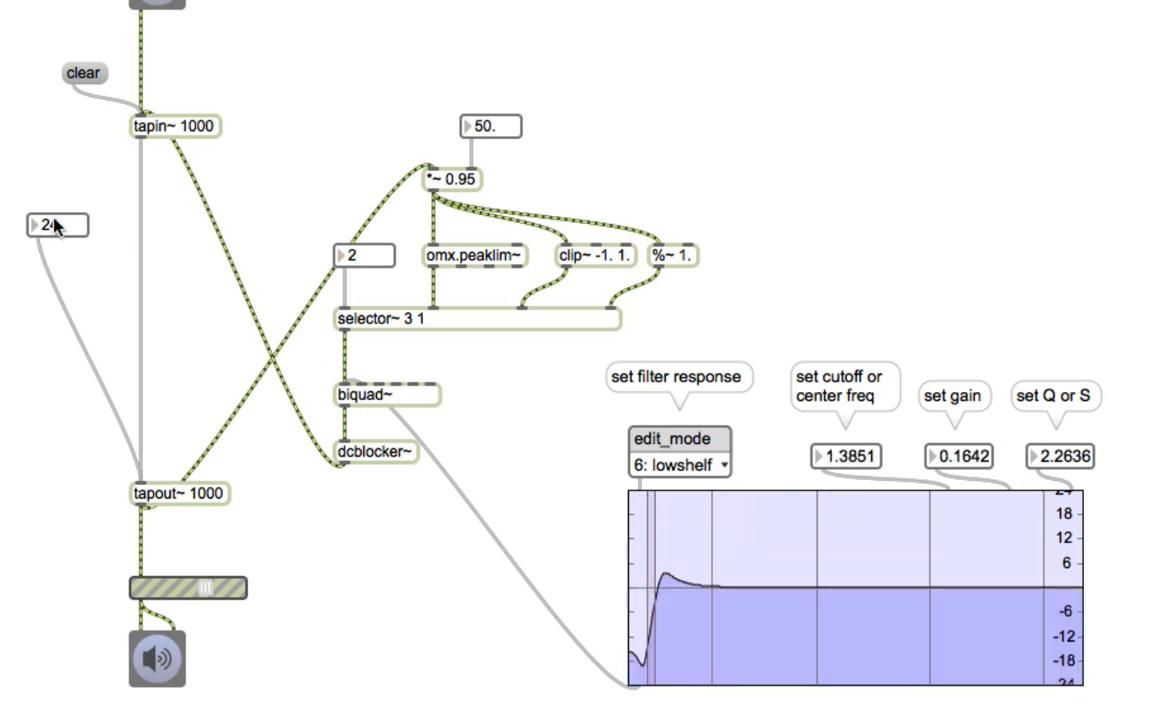
Step: Set the tapout~ delay time to 49 and the lowshelf to about 456 Hz with gain 2.09, and lower the output gain to near minimum
{"action": "mouse_move", "coordinate": [55, 225]}
{"action": "left_mouse_down"}
{"action": "mouse_move", "coordinate": [55, 244]}
{"action": "mouse_move", "coordinate": [55, 72]}
{"action": "mouse_move", "coordinate": [55, 261]}
{"action": "mouse_move", "coordinate": [55, 200]}
{"action": "left_mouse_up"}
{"action": "left_click_drag", "start_coordinate": [642, 545], "coordinate": [889, 525]}
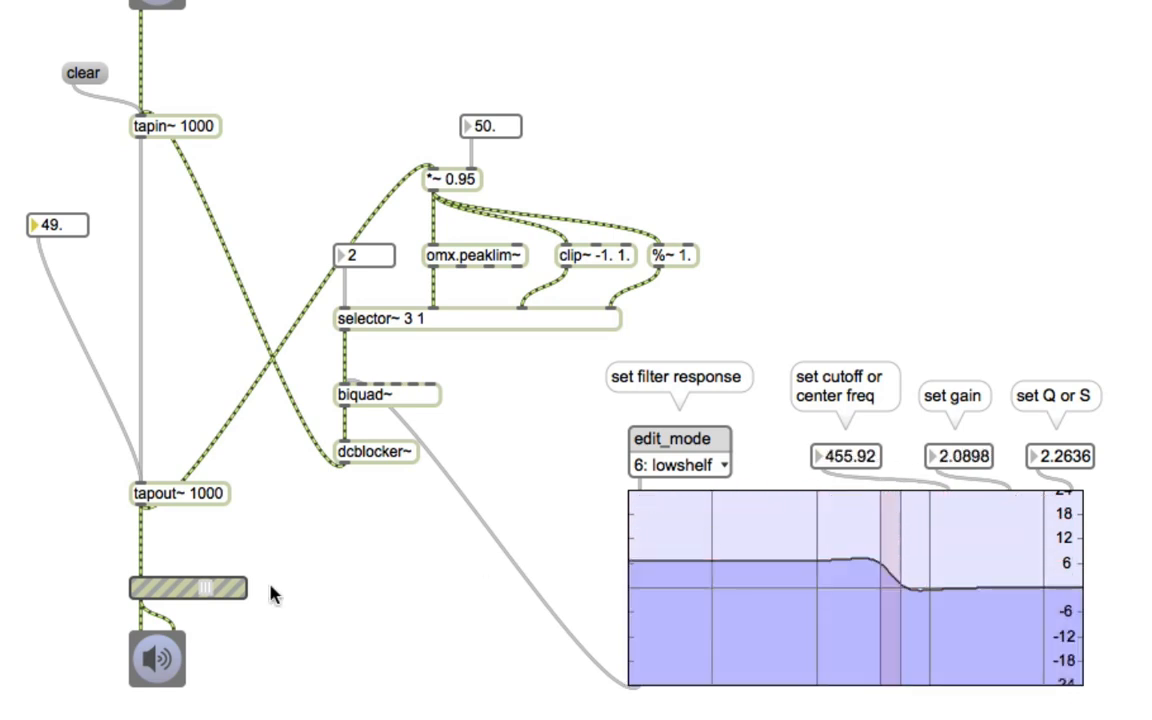
{"action": "left_click", "coordinate": [145, 588]}
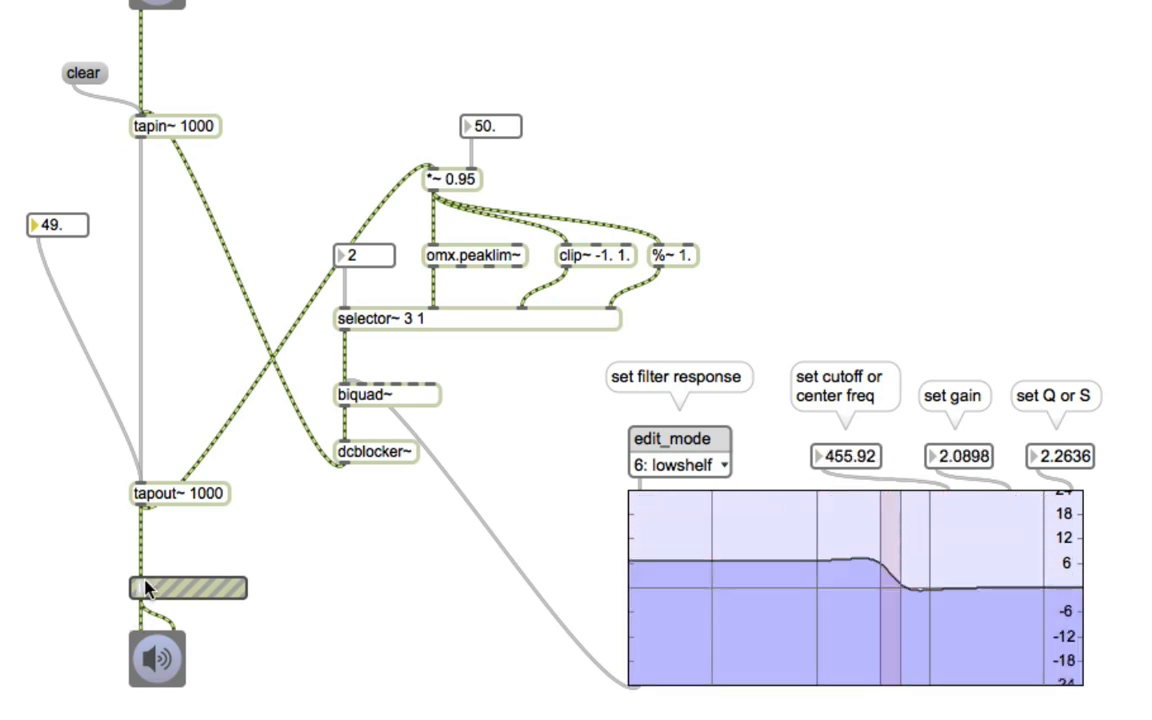